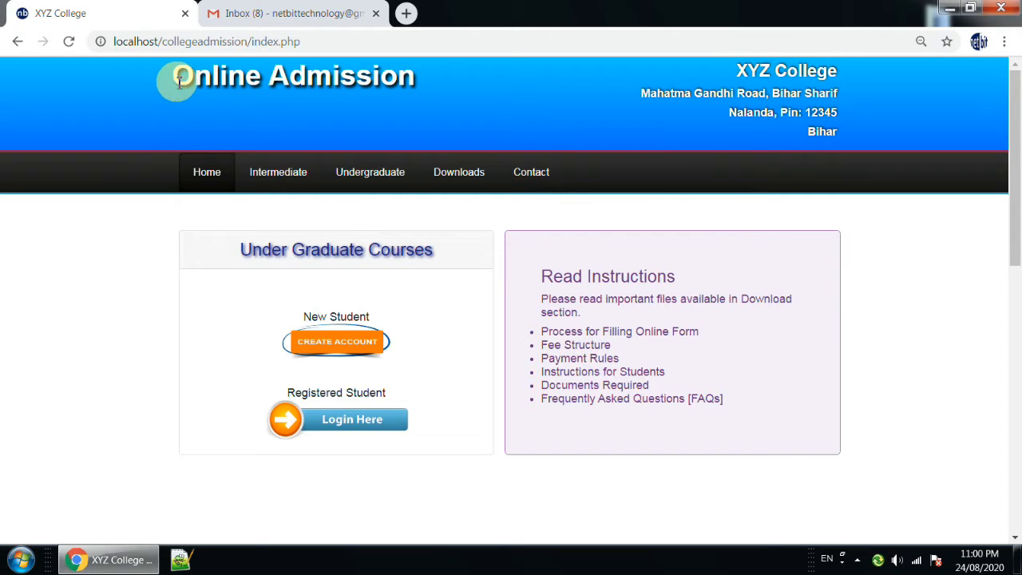
# Examine the college's name and address and the Read Instructions list on the admission home page.
pyautogui.moveTo(743, 70); pyautogui.dragTo(835, 69)
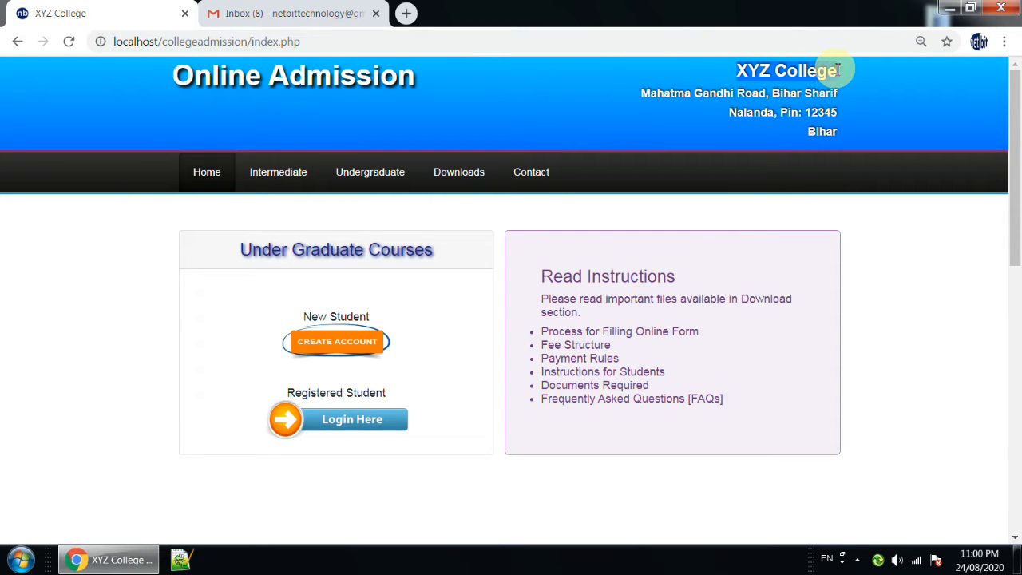
pyautogui.click(651, 92)
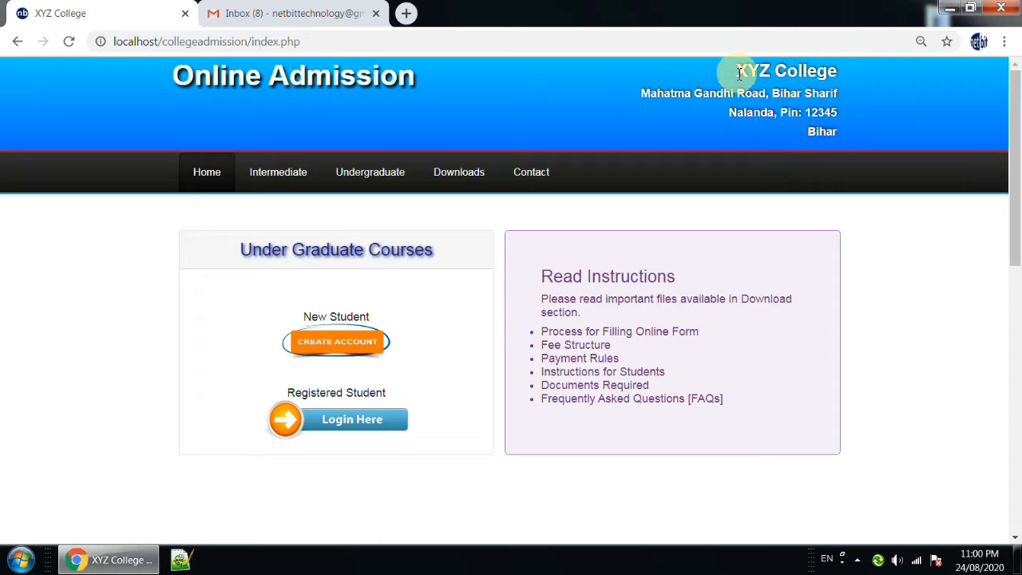
pyautogui.moveTo(773, 71); pyautogui.dragTo(838, 72)
pyautogui.moveTo(641, 94); pyautogui.dragTo(643, 96)
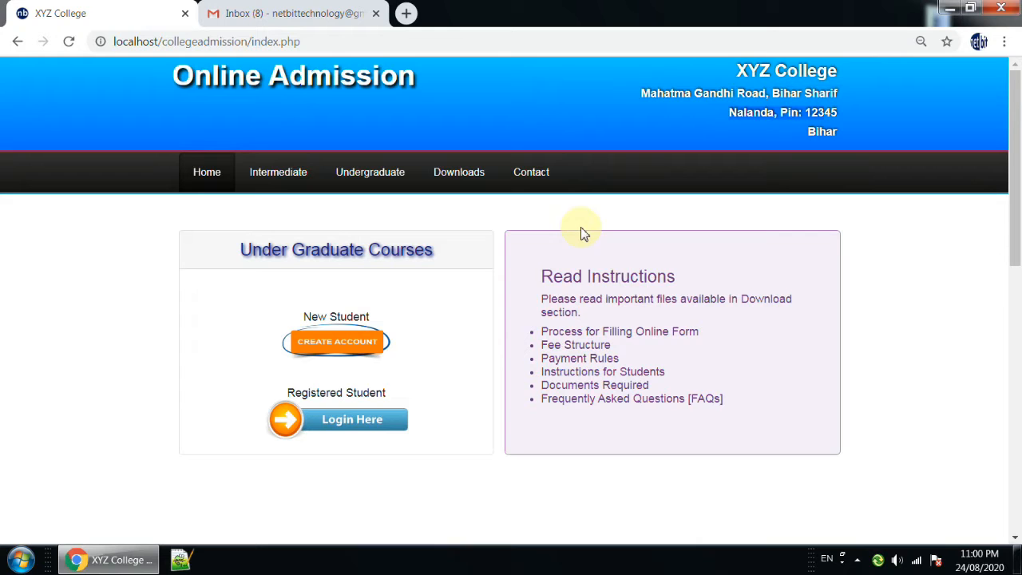
pyautogui.moveTo(543, 278); pyautogui.dragTo(678, 276)
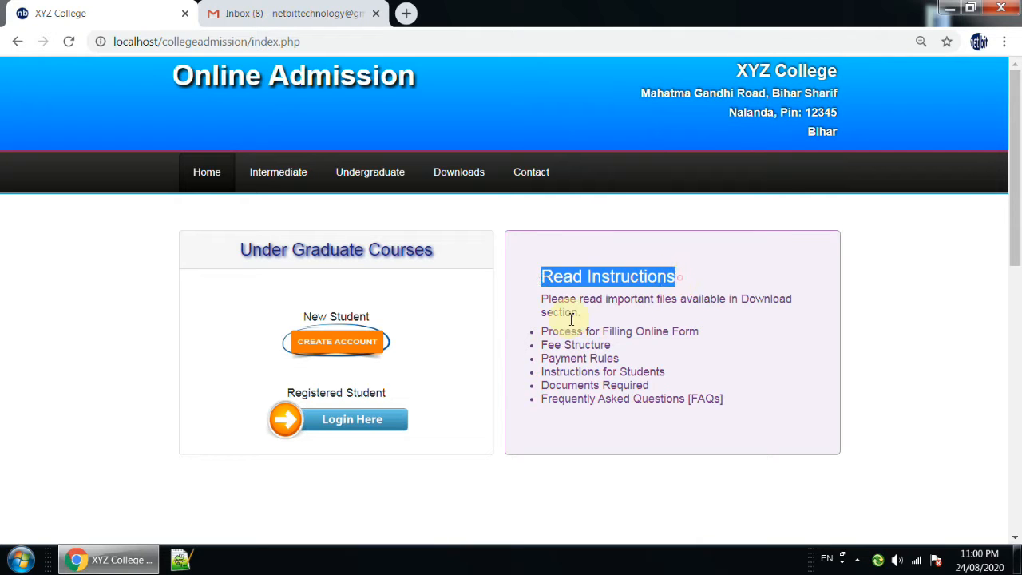
pyautogui.moveTo(546, 304); pyautogui.dragTo(789, 301)
pyautogui.moveTo(541, 332); pyautogui.dragTo(702, 332)
pyautogui.moveTo(542, 345); pyautogui.dragTo(625, 344)
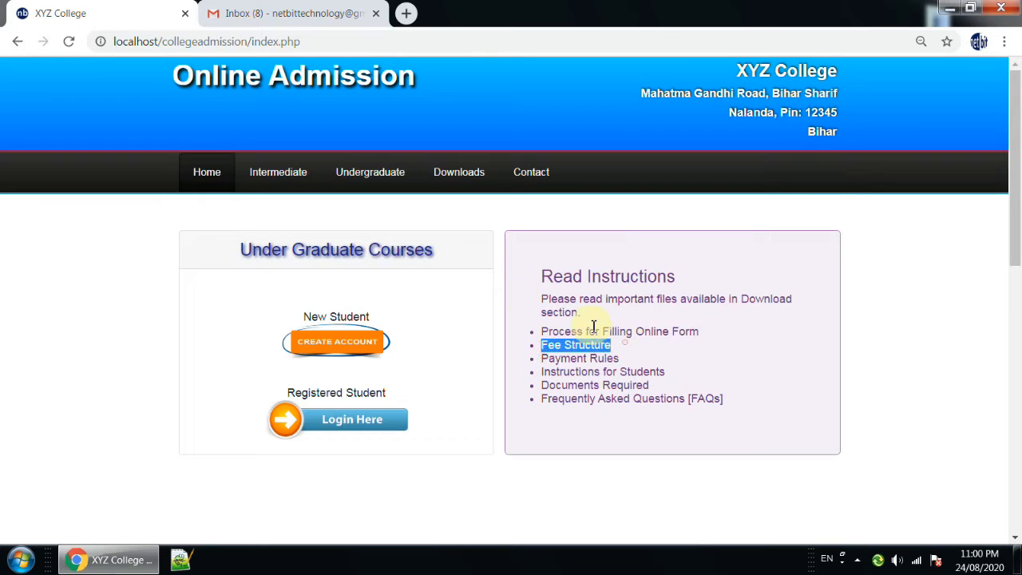
# Download the Online Form Filling Process document for Under Graduate Courses, read through its account and login instructions, and close it.
pyautogui.click(461, 183)
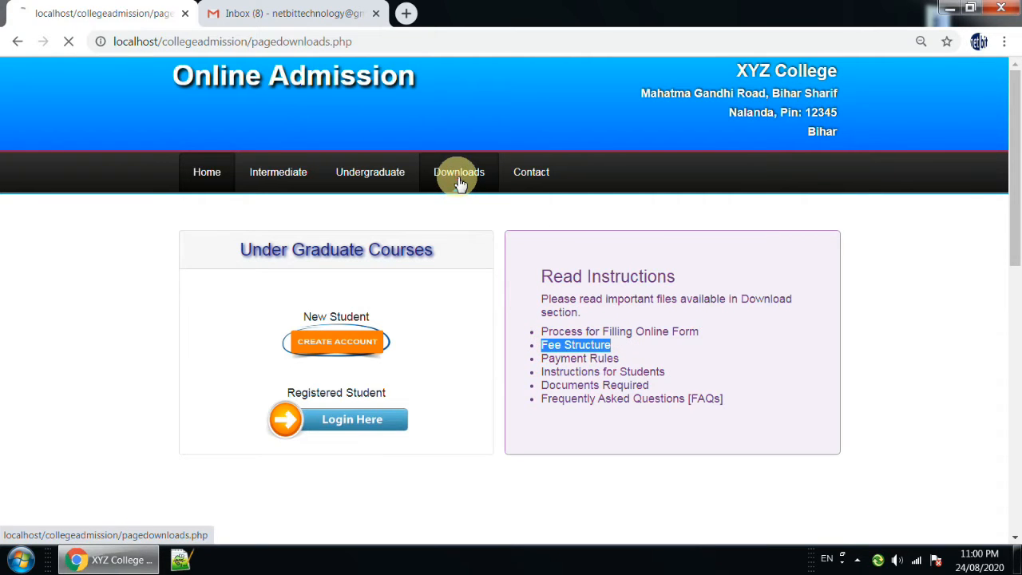
pyautogui.scroll(-1, 461, 183)
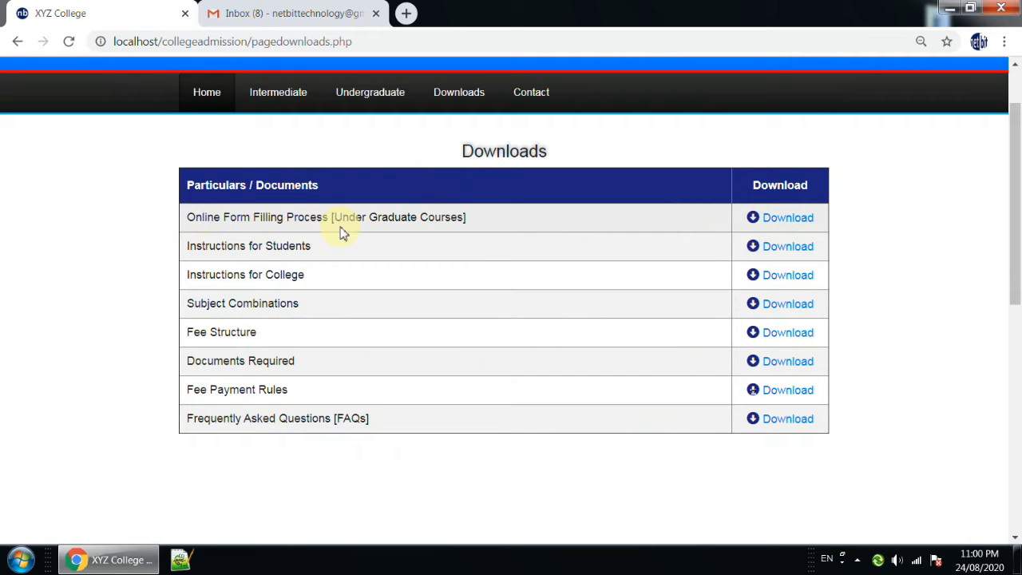
pyautogui.click(777, 222)
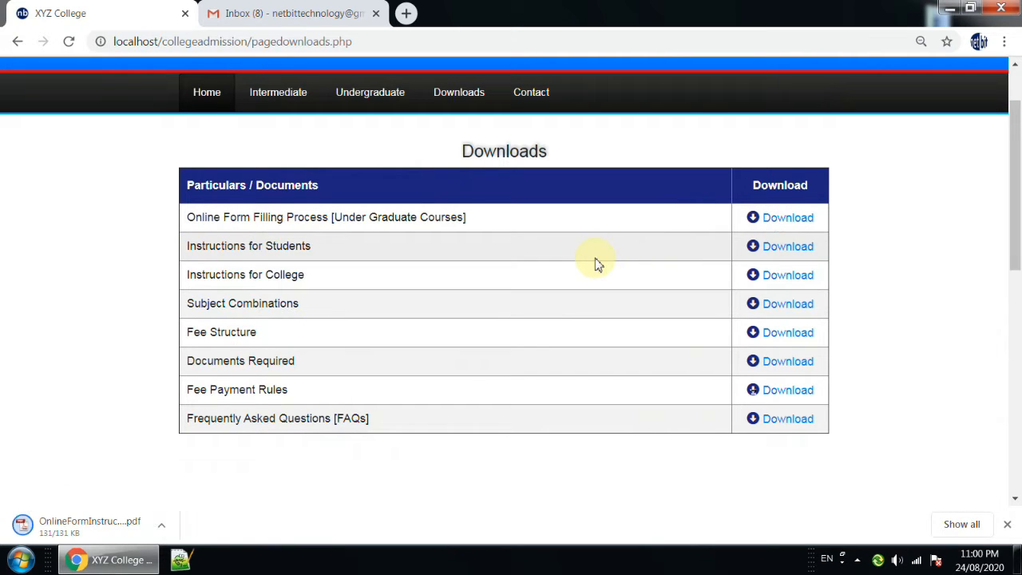
pyautogui.click(51, 525)
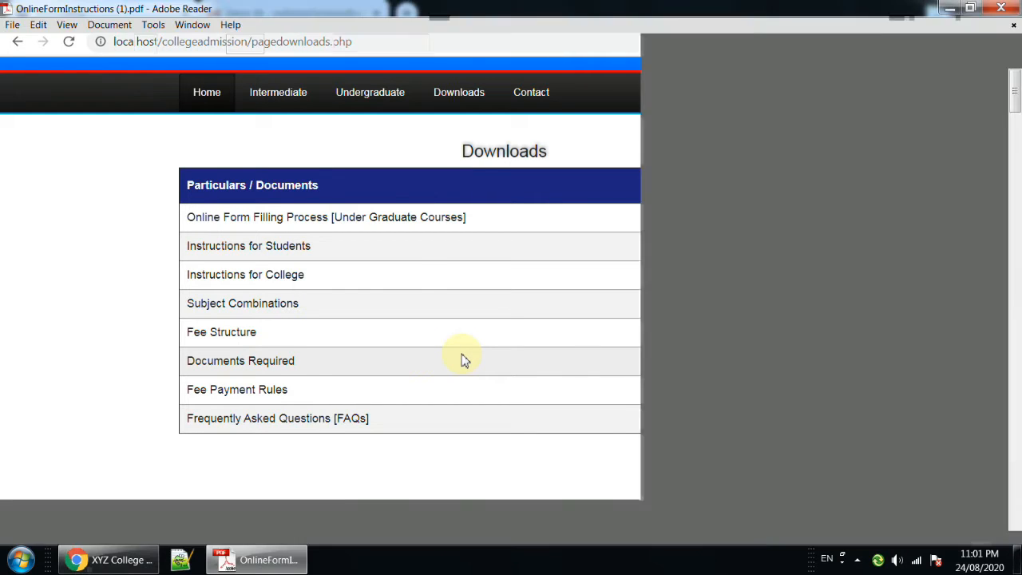
pyautogui.scroll(-7, 556, 339)
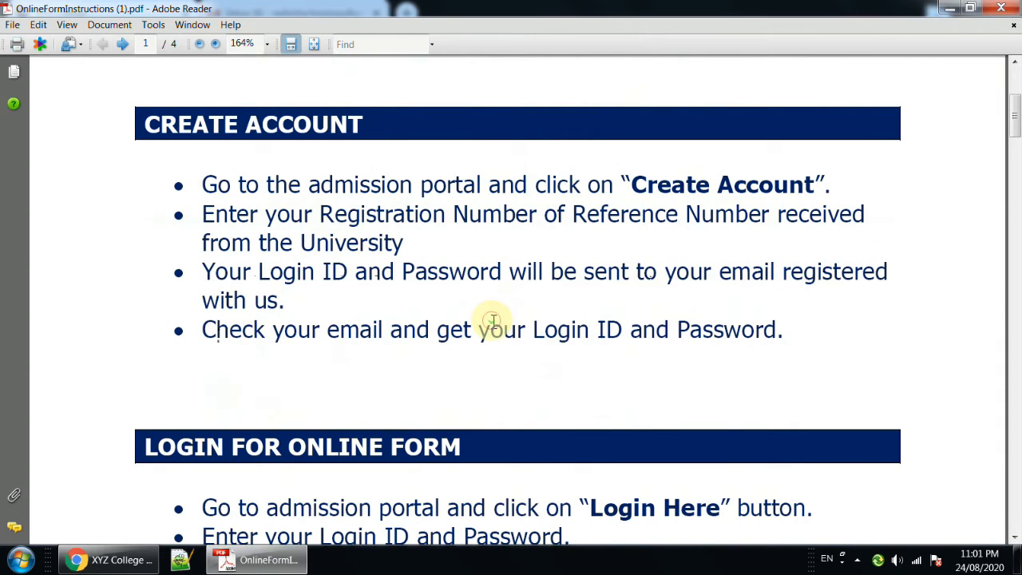
pyautogui.scroll(-4, 491, 325)
pyautogui.scroll(-6, 559, 283)
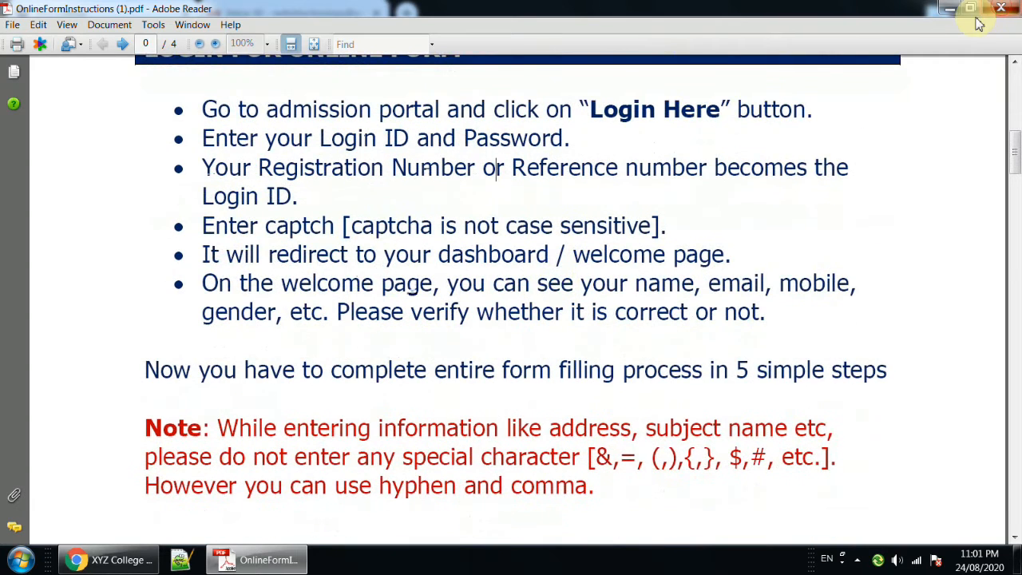
pyautogui.click(1001, 8)
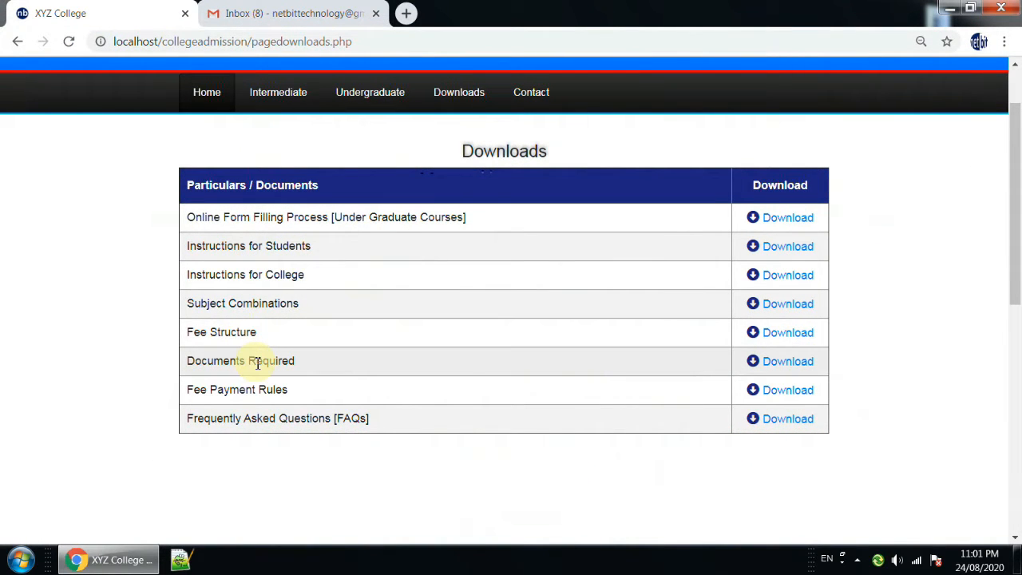
# Download the Documents Required file, read its scanning instructions, and close it.
pyautogui.click(797, 368)
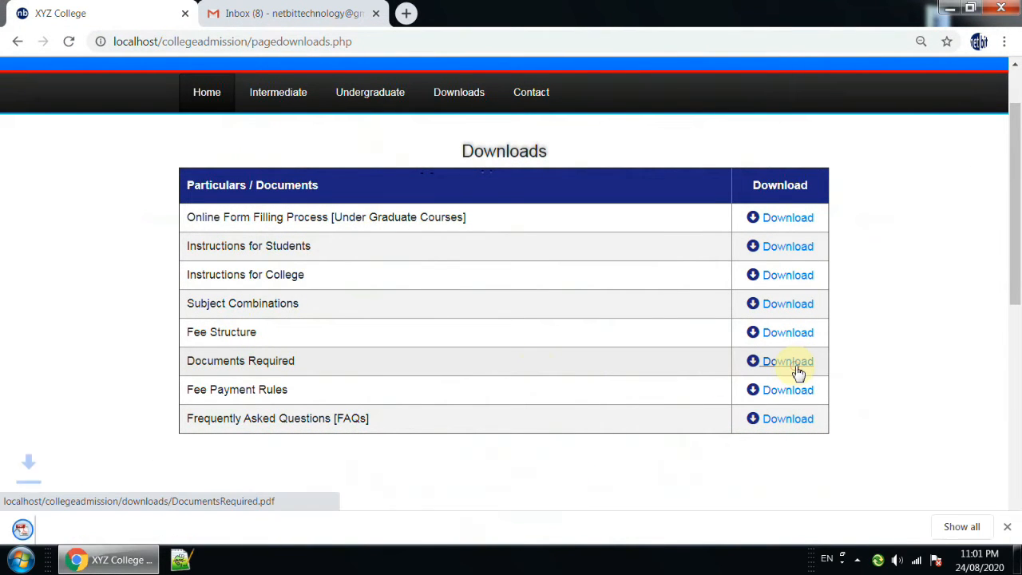
pyautogui.click(56, 527)
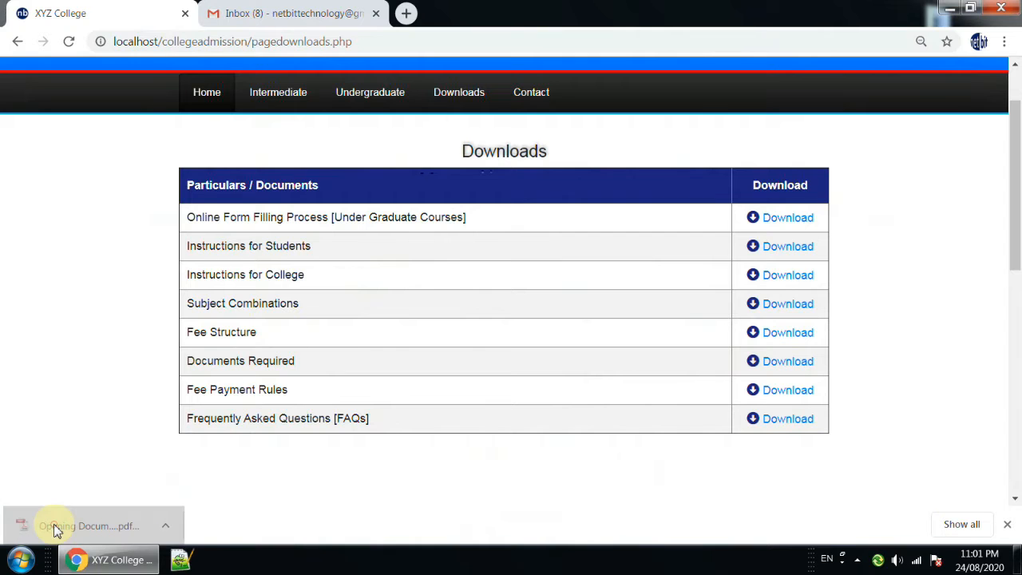
pyautogui.scroll(-3, 511, 252)
pyautogui.scroll(-3, 511, 252)
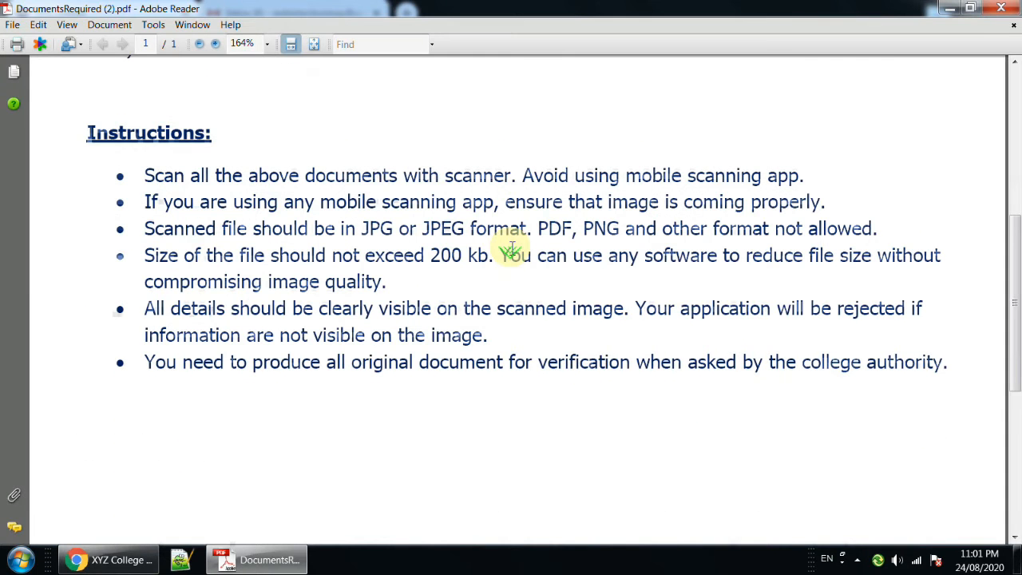
pyautogui.hotkey('alt', 'F4')
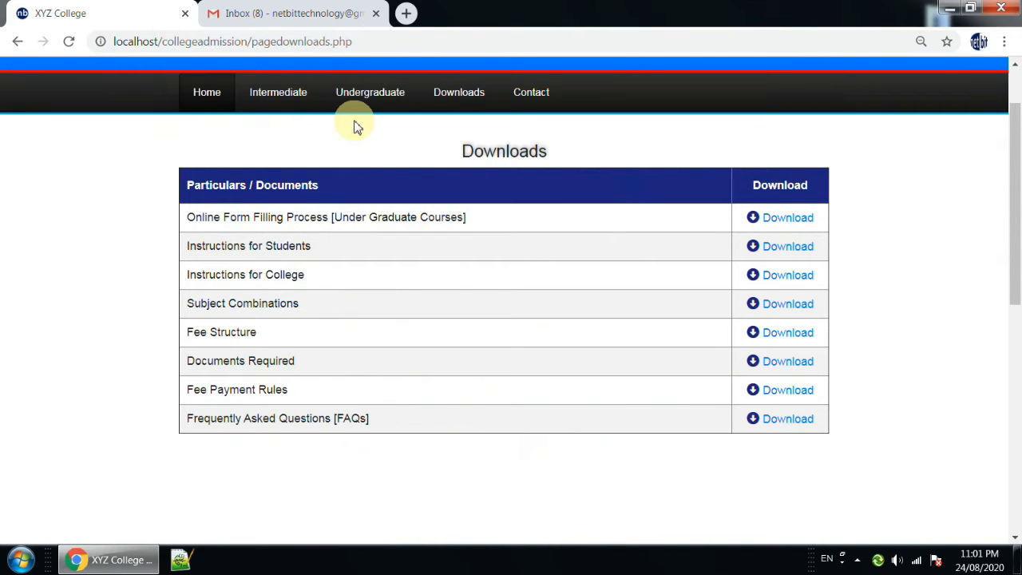
# Return to the admission home page and examine the New Student option under Under Graduate Courses.
pyautogui.scroll(1, 353, 120)
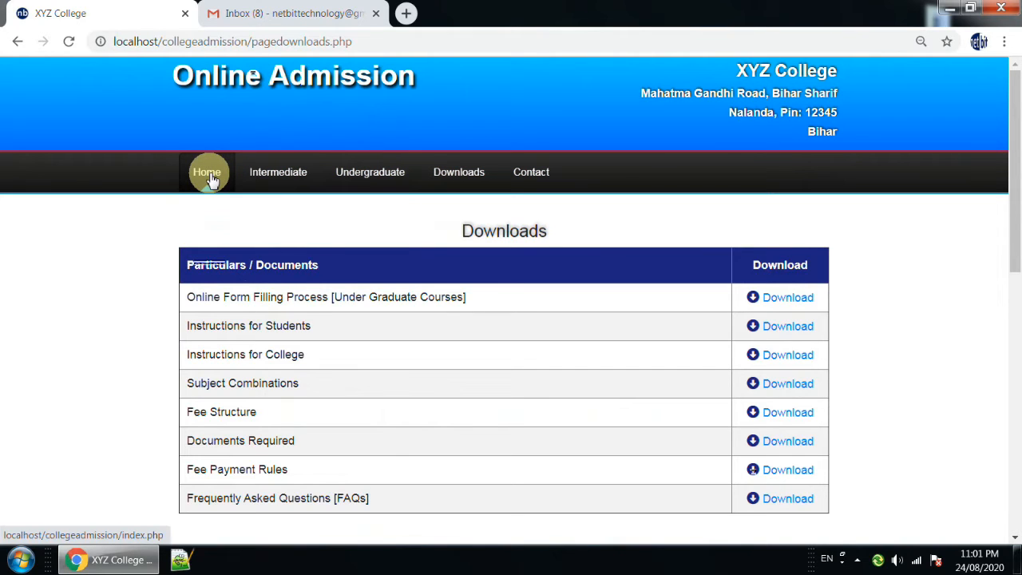
pyautogui.click(210, 177)
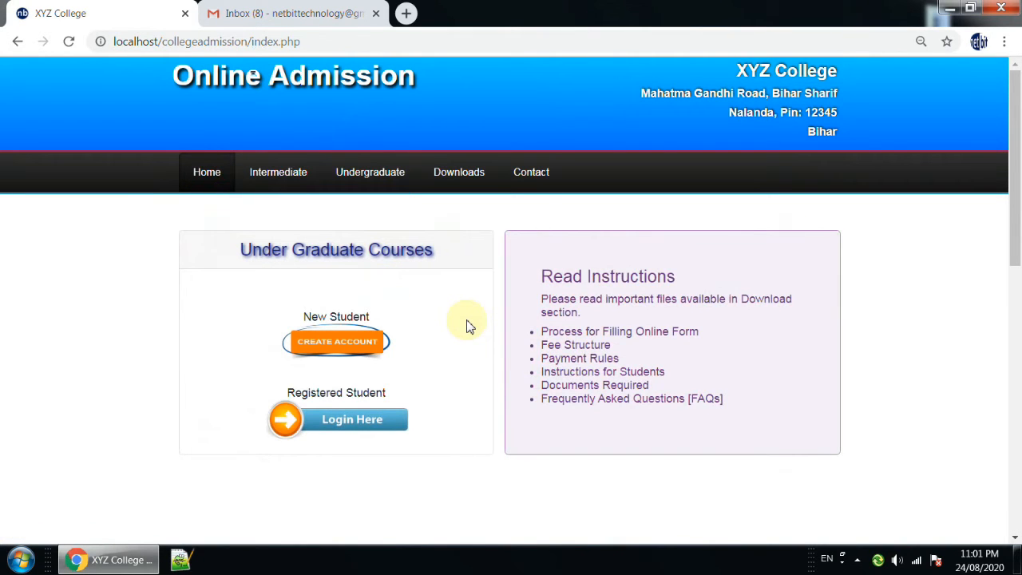
pyautogui.moveTo(240, 250); pyautogui.dragTo(440, 258)
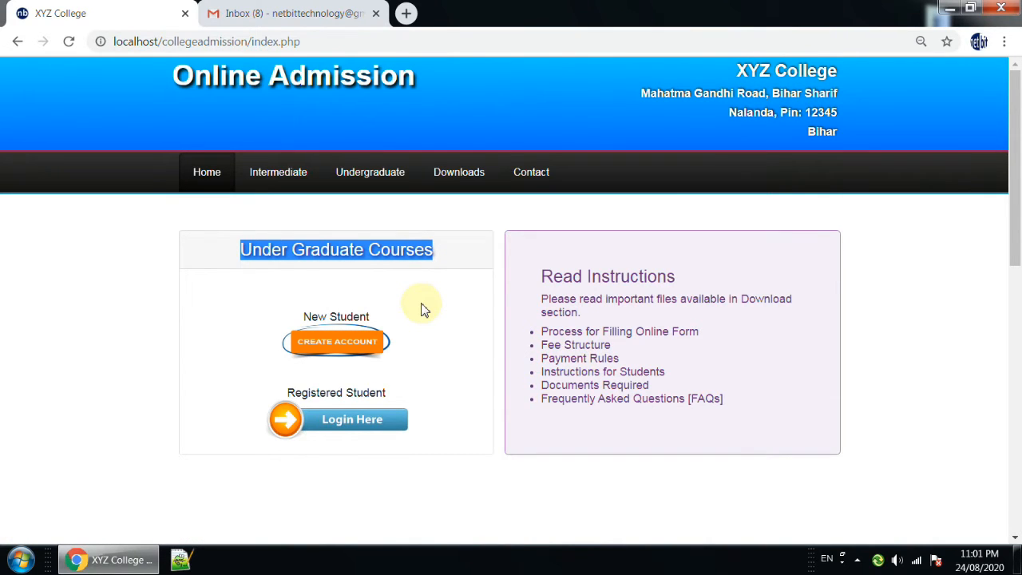
pyautogui.click(448, 304)
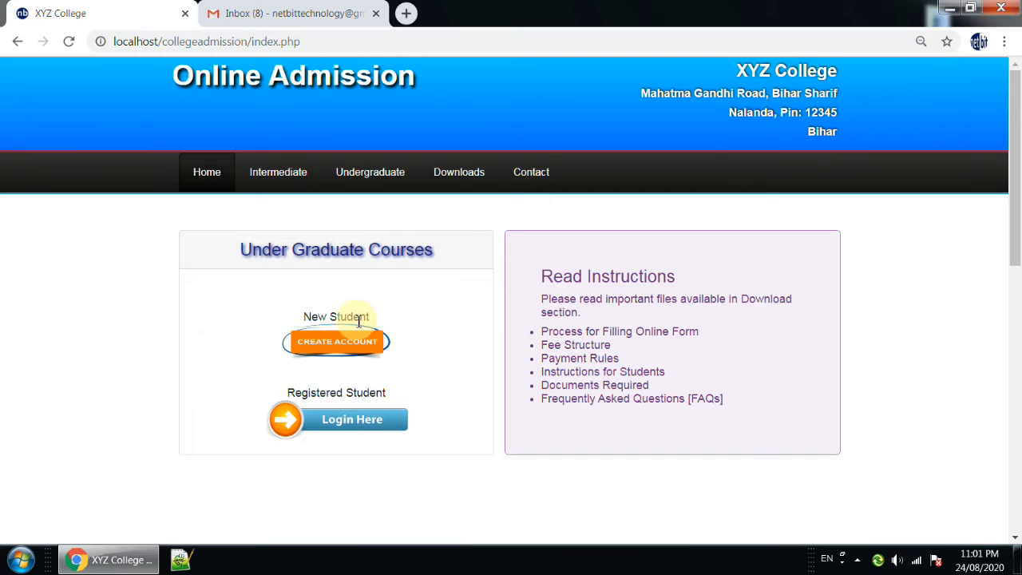
pyautogui.moveTo(304, 320); pyautogui.dragTo(358, 340)
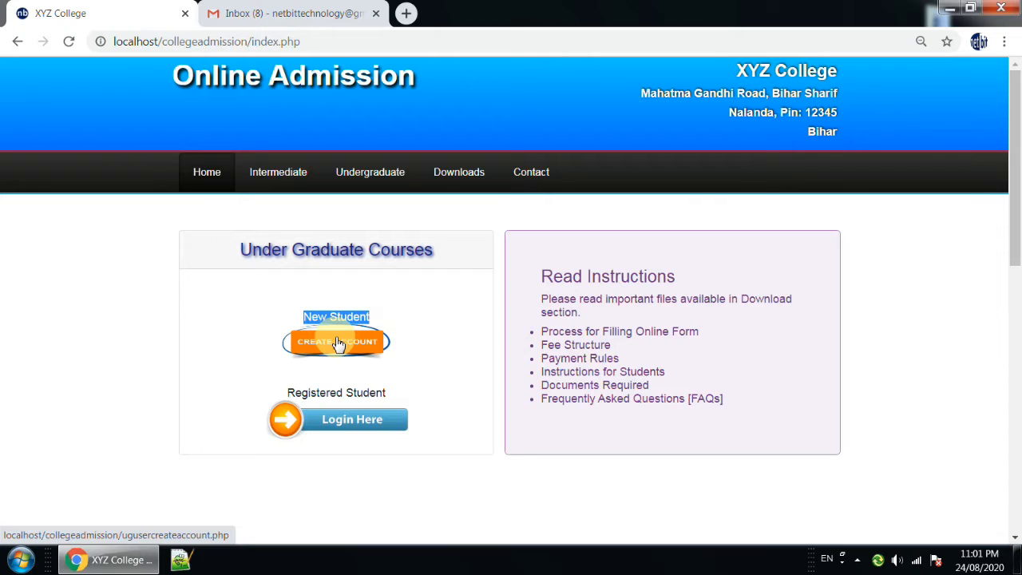
# Open the undergraduate Create Account form through the site navigation, check its fields, and return to the home page.
pyautogui.moveTo(361, 181)
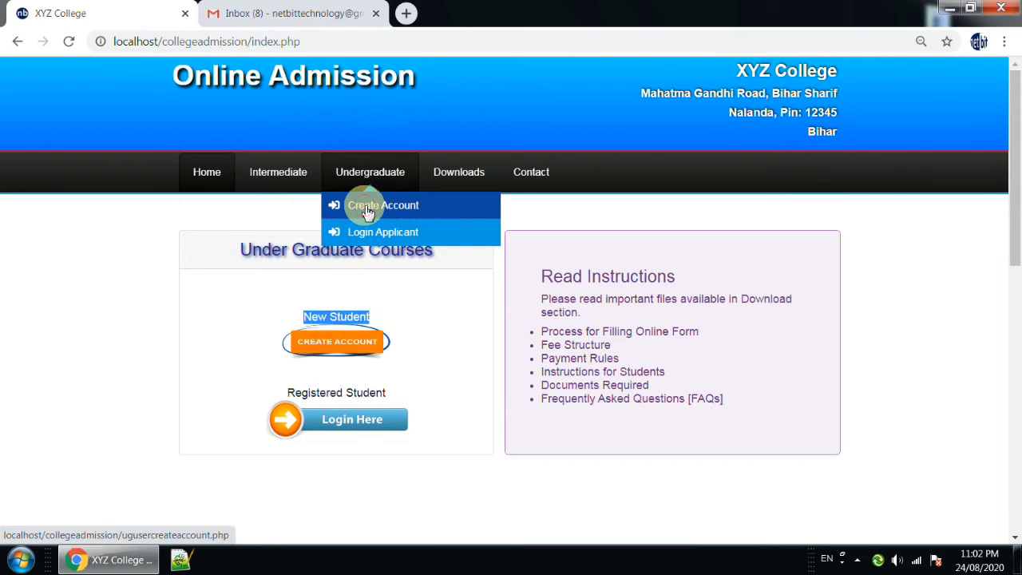
pyautogui.click(368, 209)
pyautogui.click(526, 296)
pyautogui.click(524, 335)
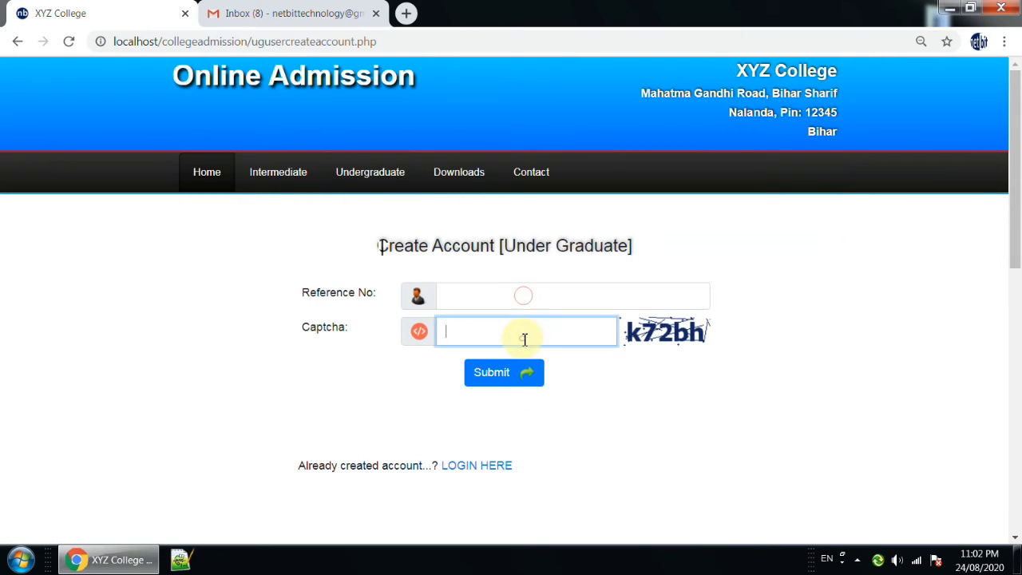
pyautogui.click(205, 175)
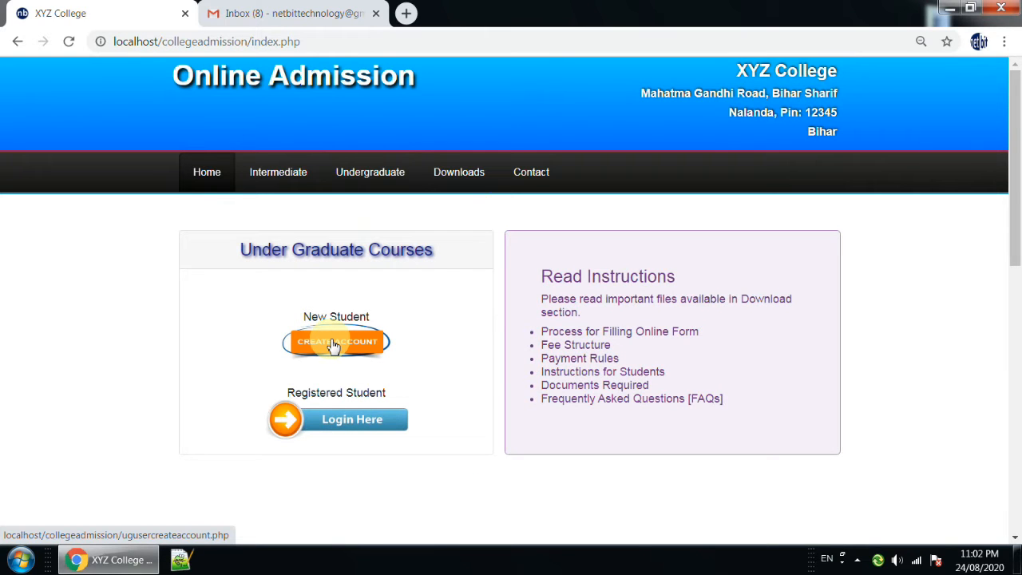
# Create an account for a new undergraduate student by submitting the applicant's reference number and the displayed captcha code.
pyautogui.click(334, 343)
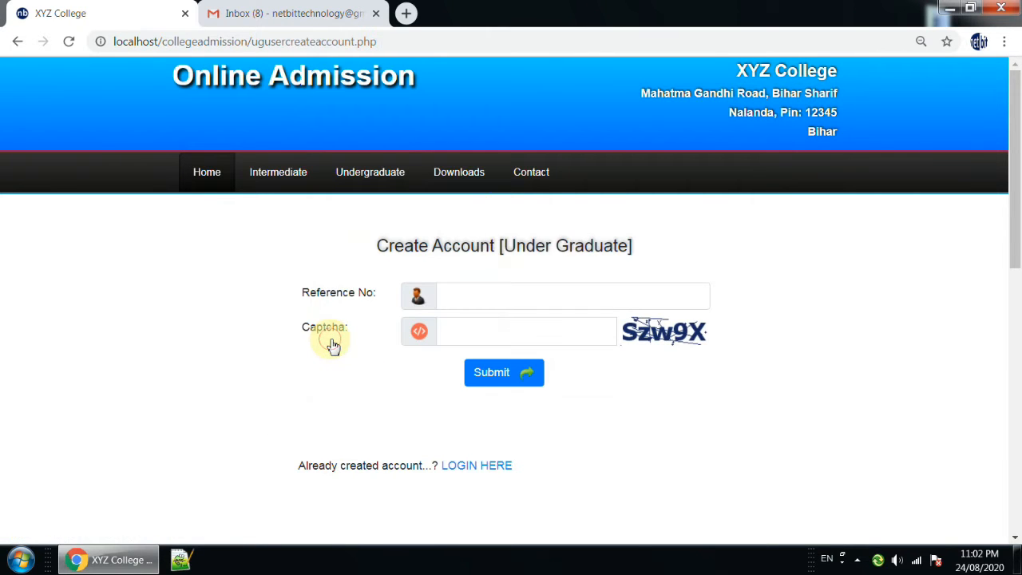
pyautogui.click(465, 297)
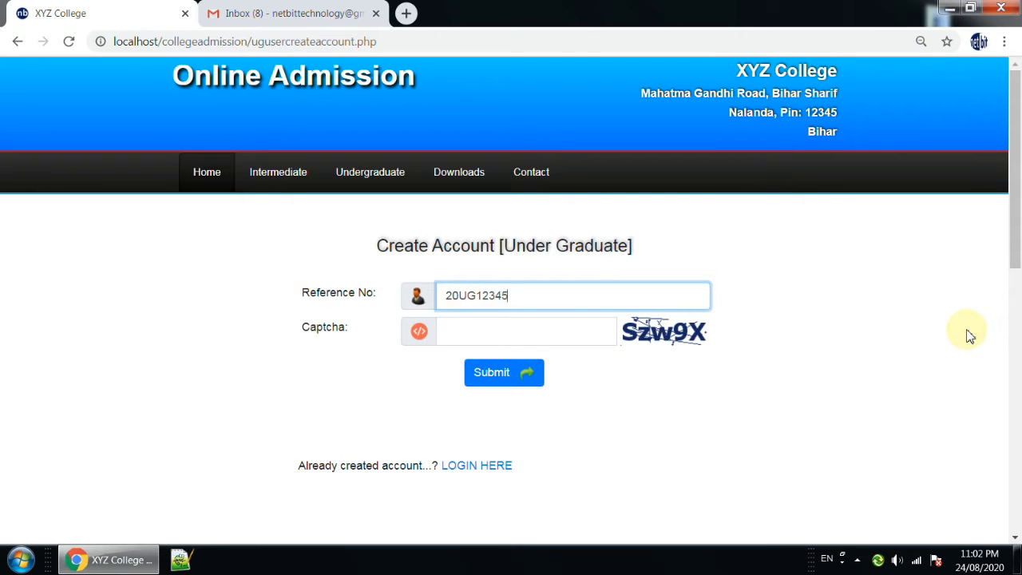
pyautogui.click(564, 333)
pyautogui.write('szw9x')
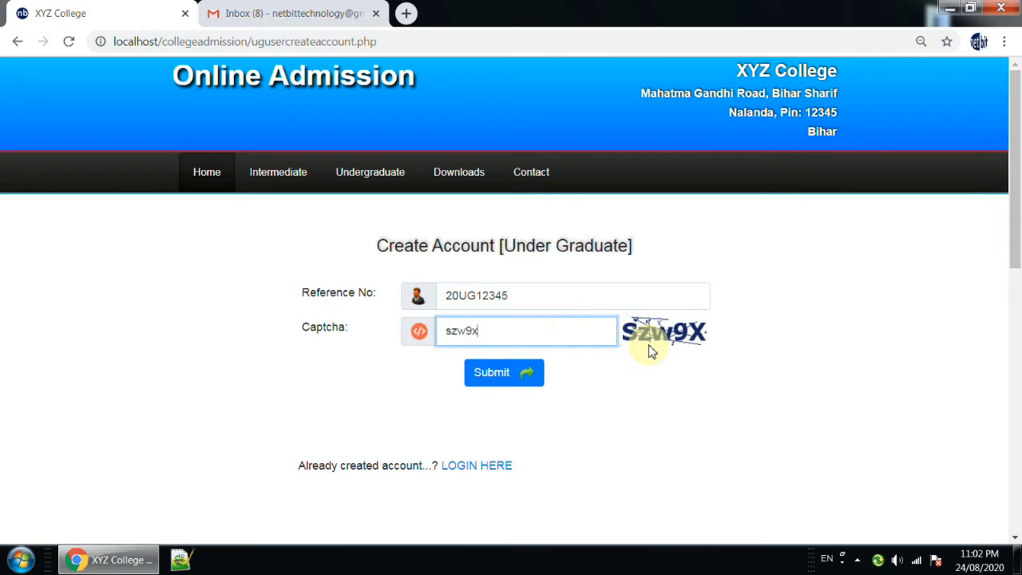
pyautogui.click(508, 376)
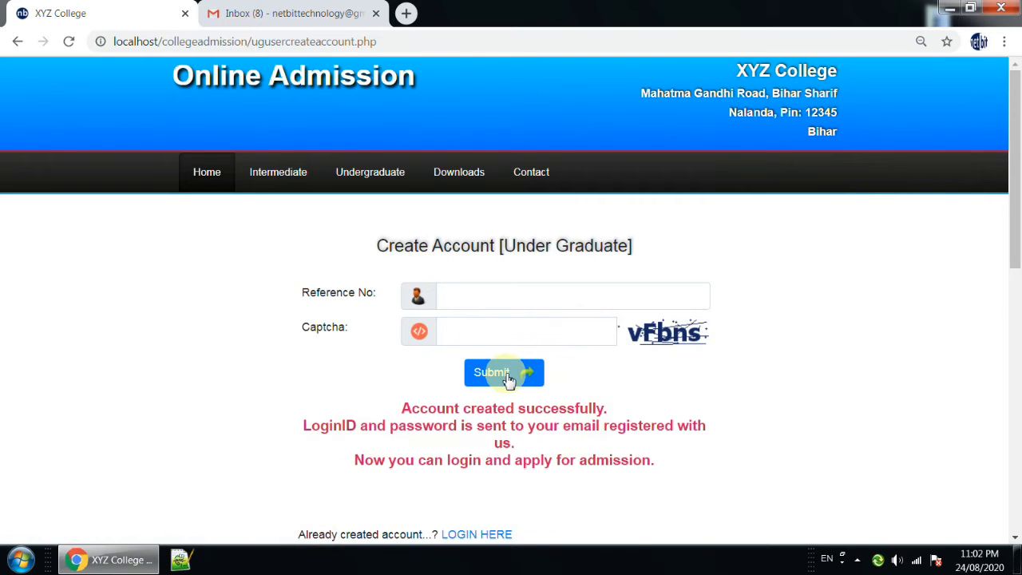
# Read the account creation message below the form line by line.
pyautogui.scroll(-1, 508, 381)
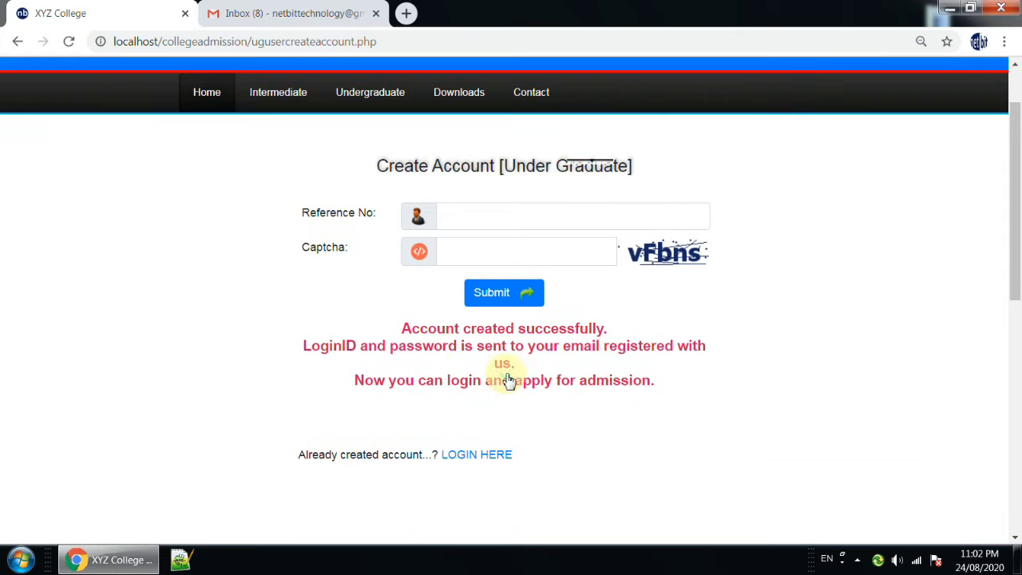
pyautogui.moveTo(403, 329); pyautogui.dragTo(611, 331)
pyautogui.moveTo(311, 348); pyautogui.dragTo(706, 345)
pyautogui.moveTo(496, 362); pyautogui.dragTo(518, 364)
pyautogui.moveTo(358, 383); pyautogui.dragTo(659, 386)
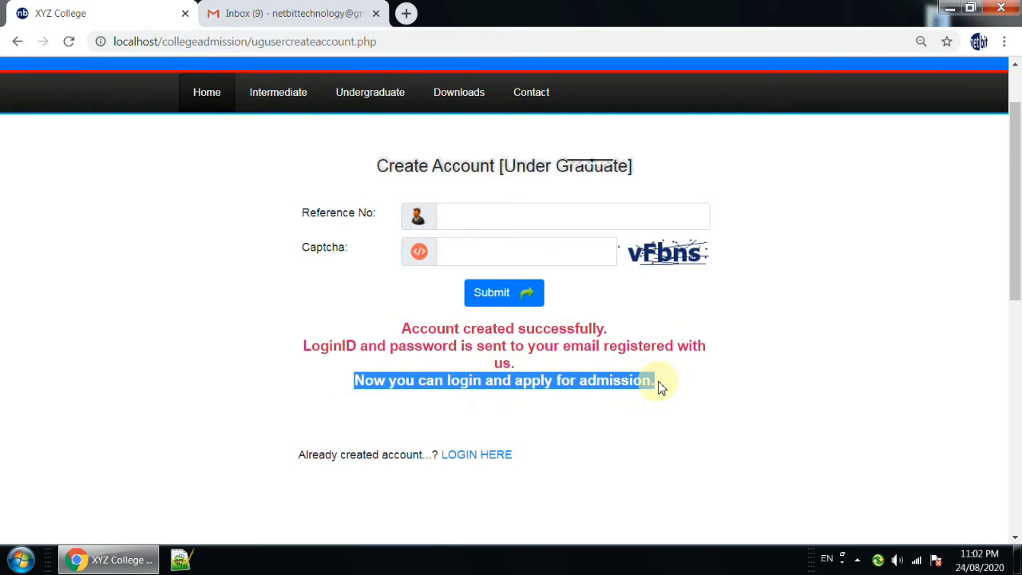
pyautogui.click(755, 372)
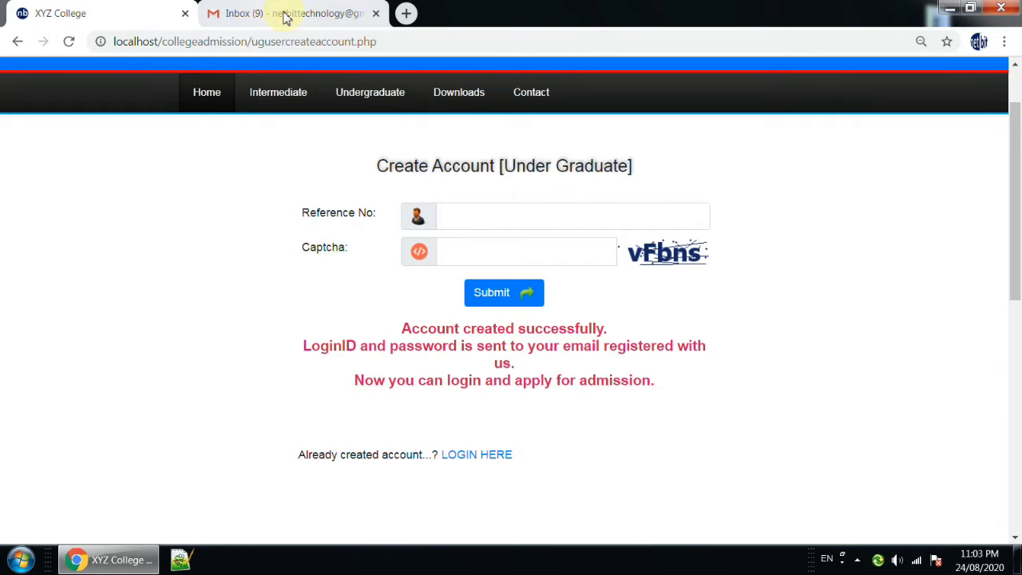
# Switch to Gmail, open the Account Created email, and select the applicant's login ID in it.
pyautogui.click(288, 14)
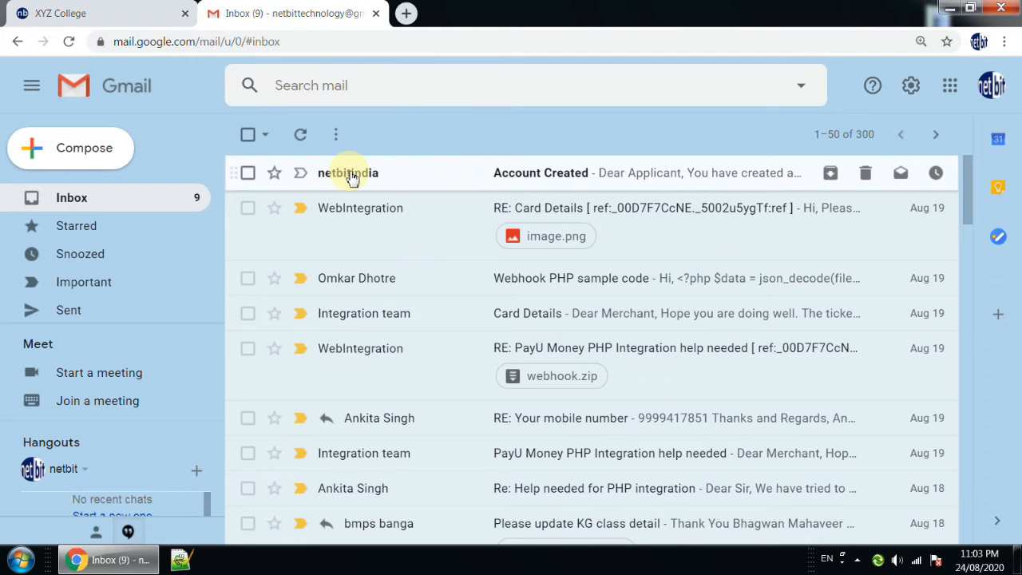
pyautogui.click(509, 181)
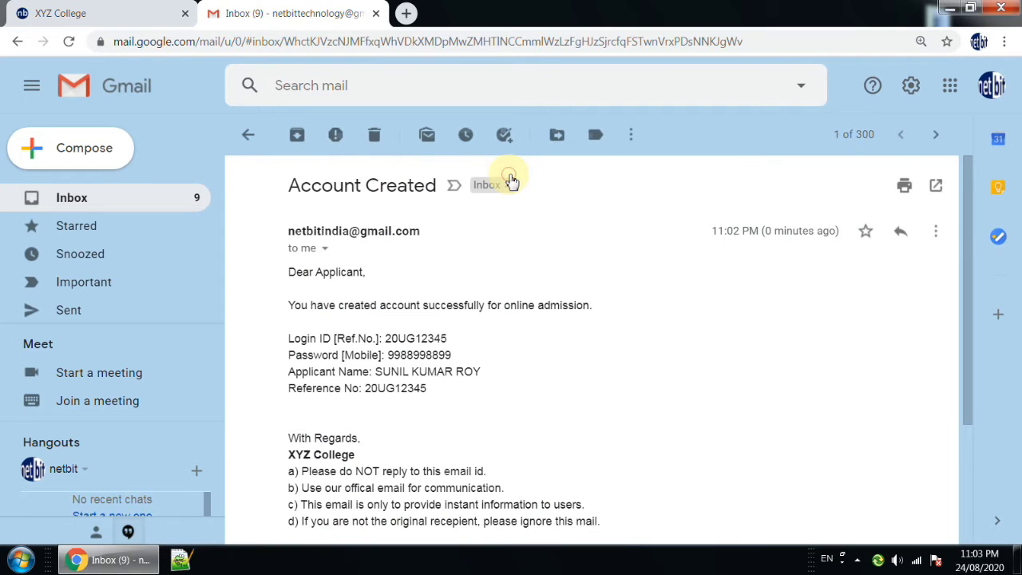
pyautogui.scroll(-1, 505, 362)
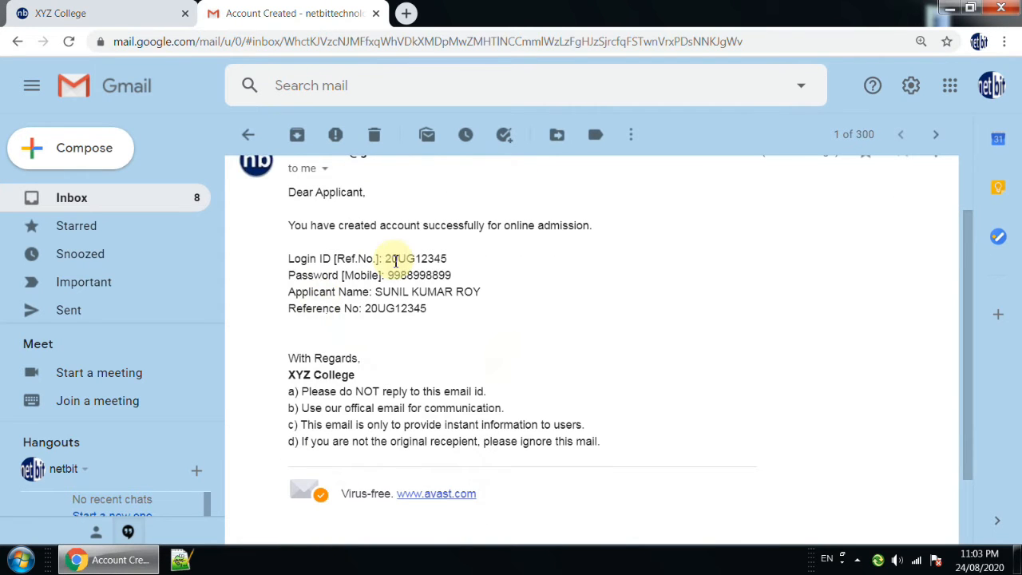
pyautogui.moveTo(384, 258); pyautogui.dragTo(448, 264)
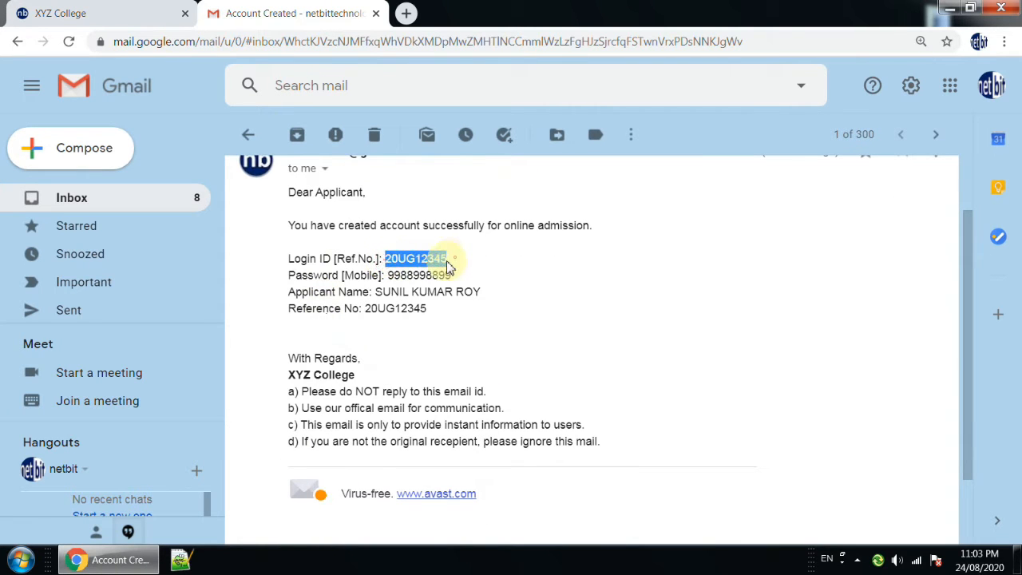
# Highlight the password and login ID in the Account Created email, and return to the XYZ College home page.
pyautogui.moveTo(387, 274); pyautogui.dragTo(453, 276)
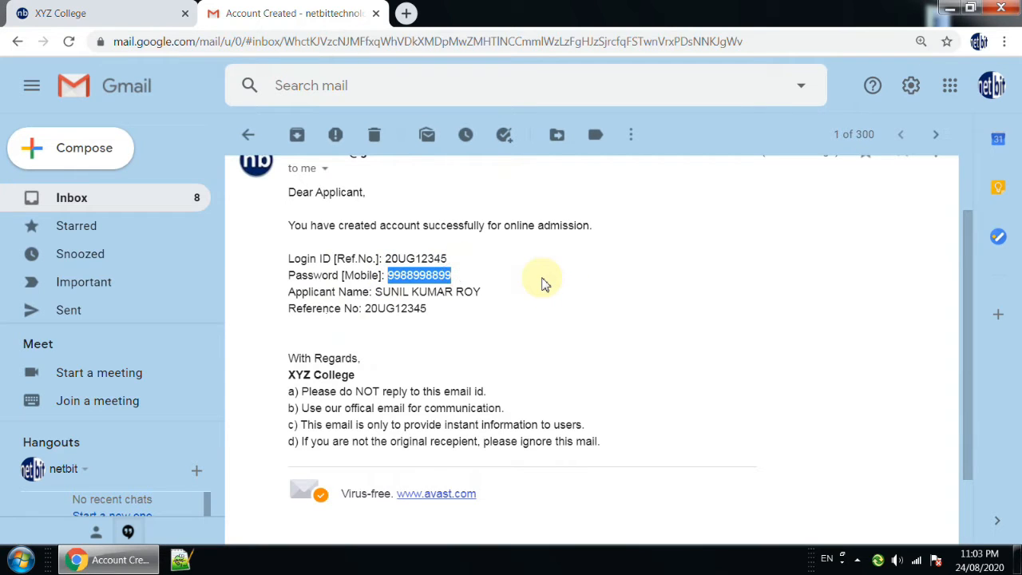
pyautogui.moveTo(385, 259); pyautogui.dragTo(453, 262)
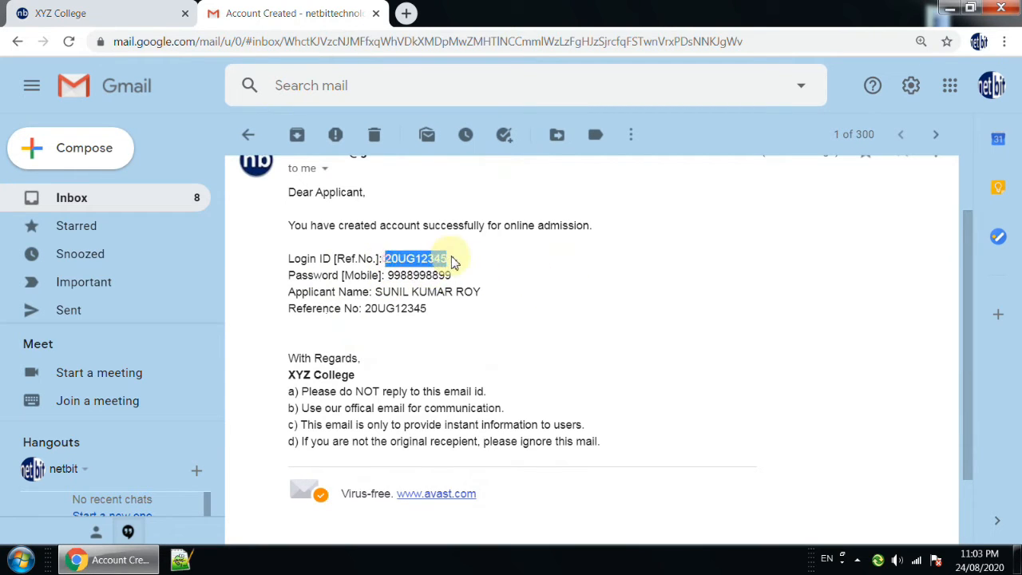
pyautogui.click(110, 18)
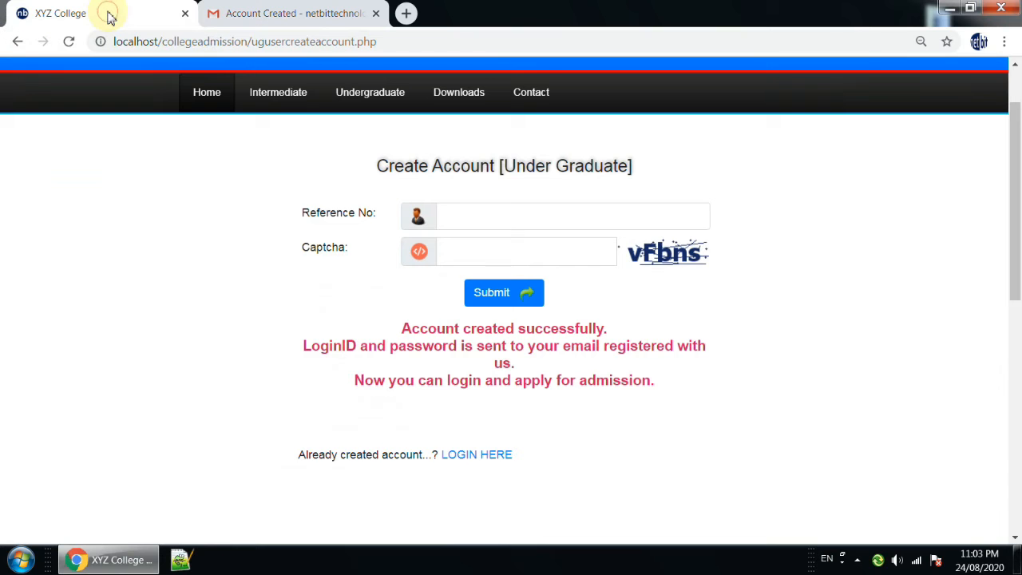
pyautogui.click(208, 95)
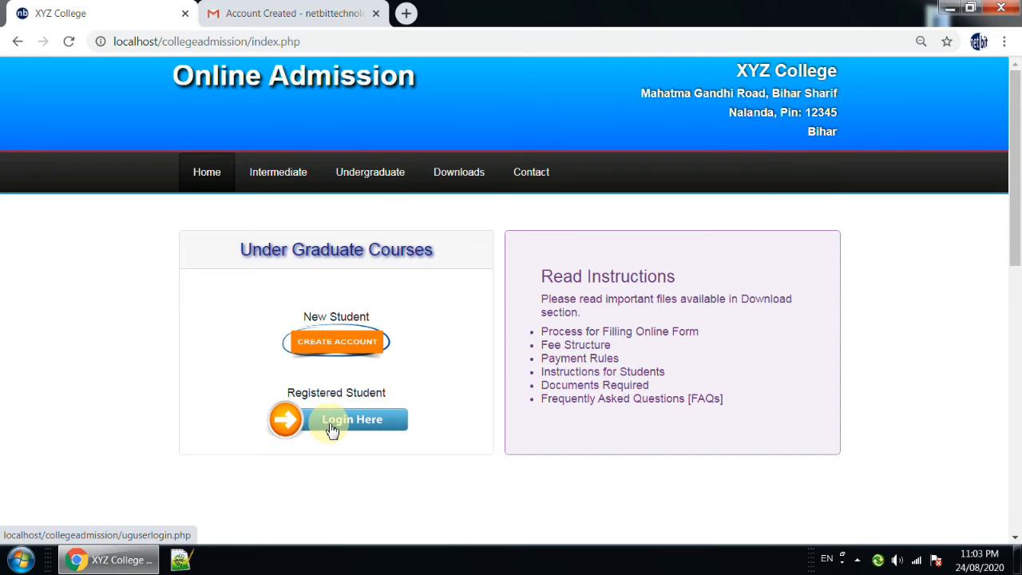
# Open the undergraduate Login Applicant form through the site navigation, check its fields, and return to the home page.
pyautogui.click(378, 174)
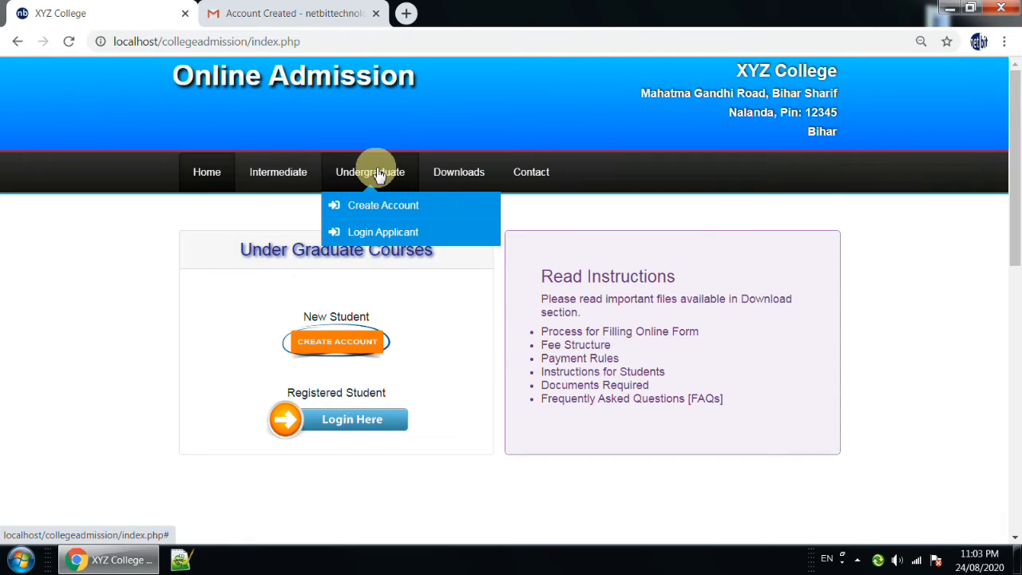
pyautogui.click(378, 233)
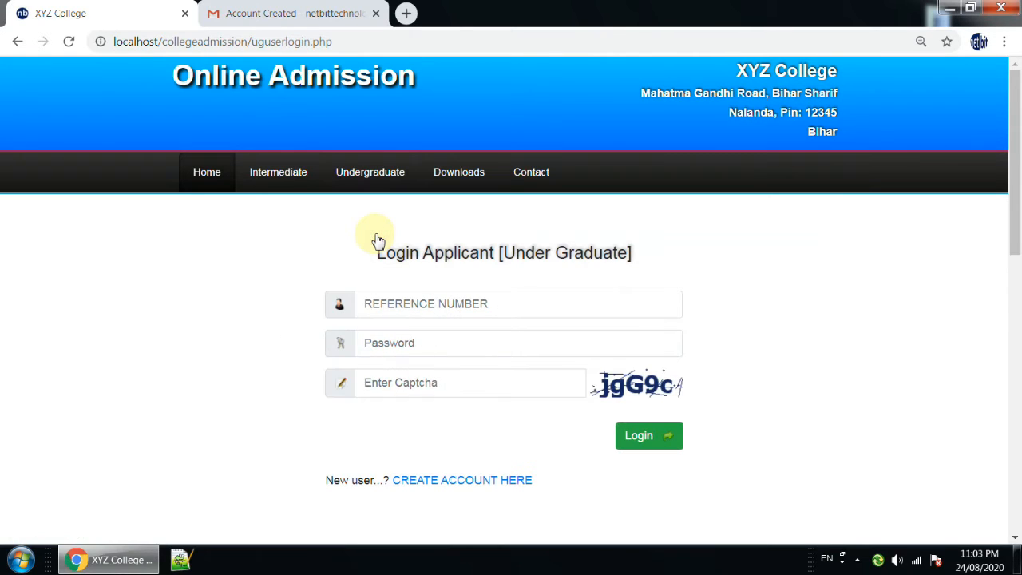
pyautogui.click(207, 174)
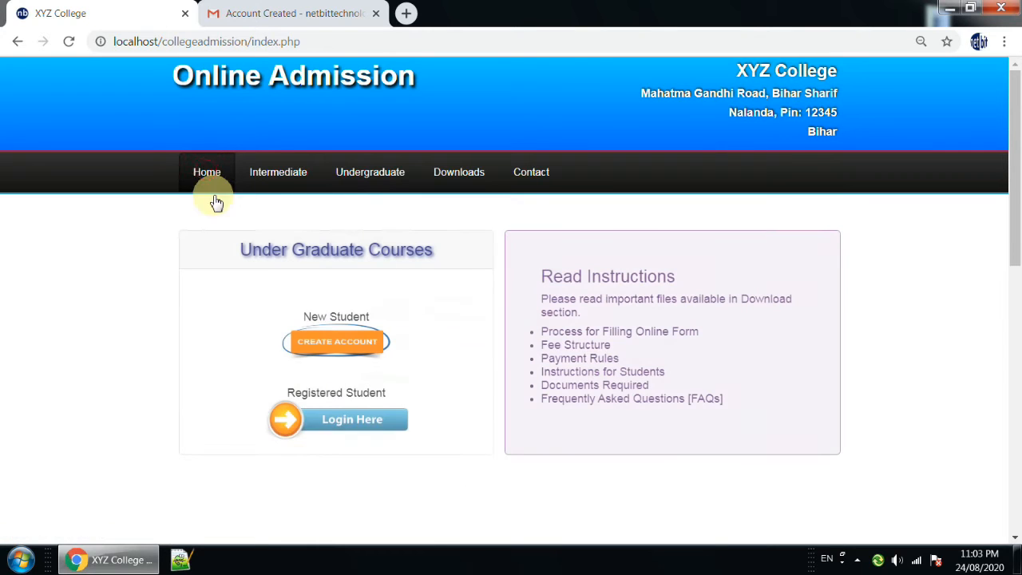
# Open the registered student login form and fill in the reference number with the login ID copied from the Gmail message.
pyautogui.click(349, 422)
pyautogui.click(444, 305)
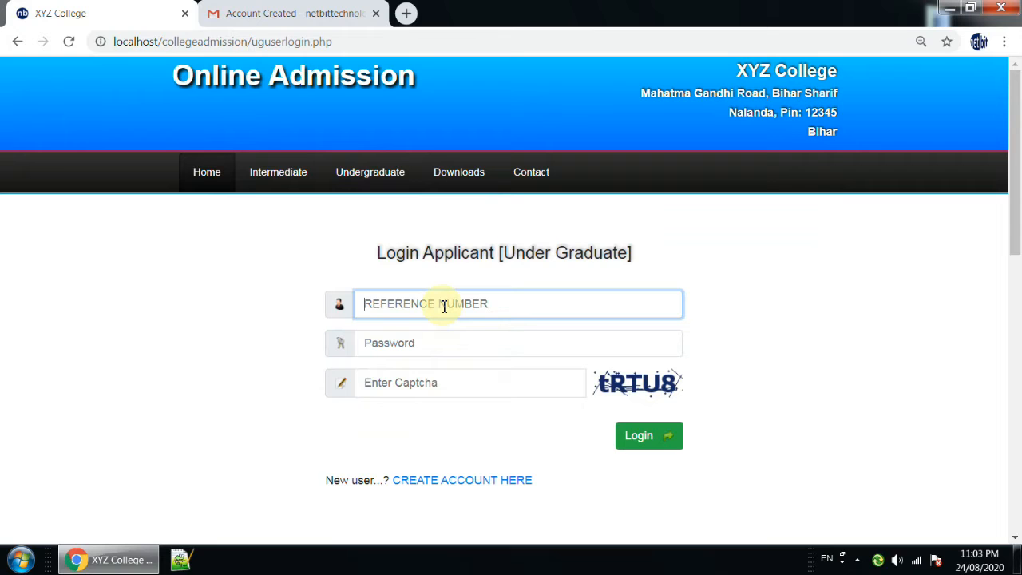
pyautogui.click(300, 14)
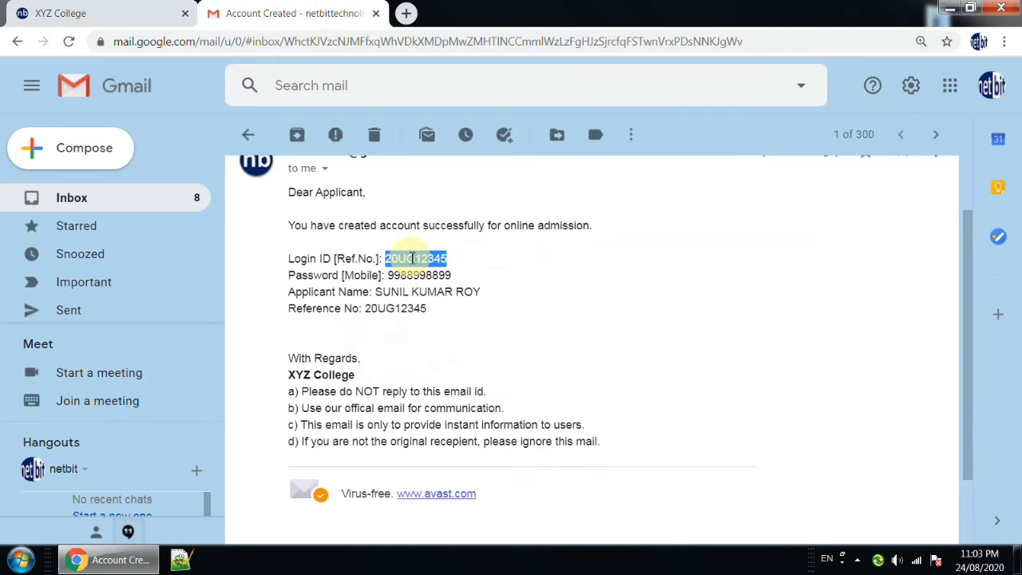
pyautogui.rightClick(412, 260)
pyautogui.click(440, 272)
pyautogui.click(60, 13)
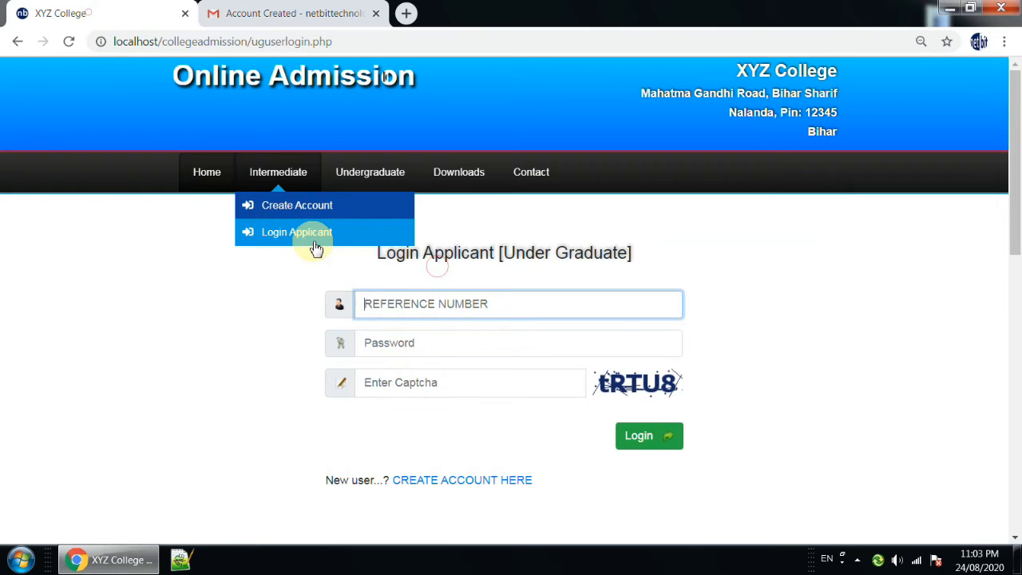
pyautogui.hotkey('ctrl', 'v')
# Fill in the login form's password field with the account password copied from the Gmail message.
pyautogui.click(380, 348)
pyautogui.click(290, 13)
pyautogui.moveTo(388, 276); pyautogui.dragTo(448, 278)
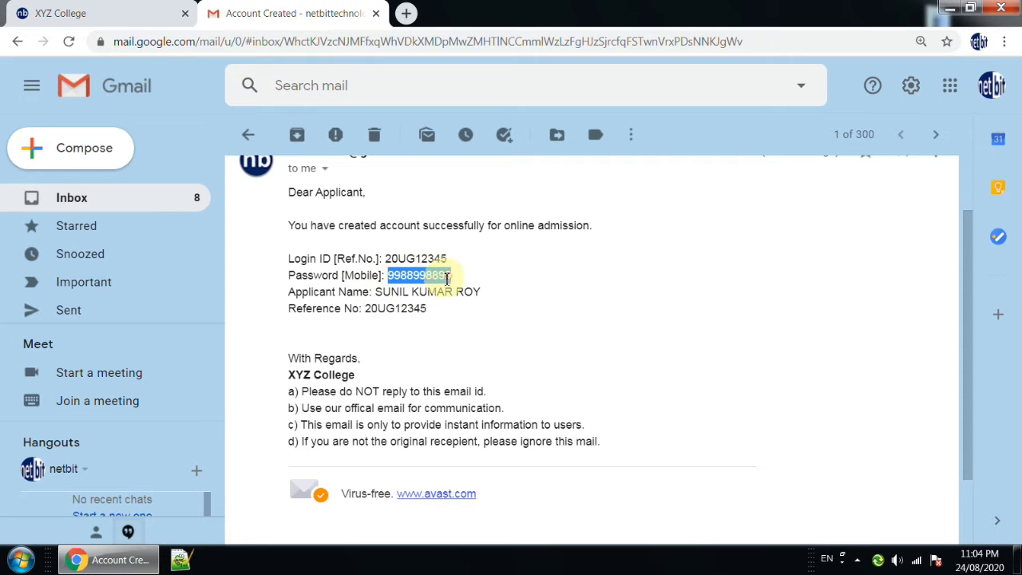
pyautogui.click(112, 17)
pyautogui.hotkey('ctrl', 'v')
# Enter the displayed captcha code and log in to the undergraduate applicant account.
pyautogui.click(422, 383)
pyautogui.write('tr')
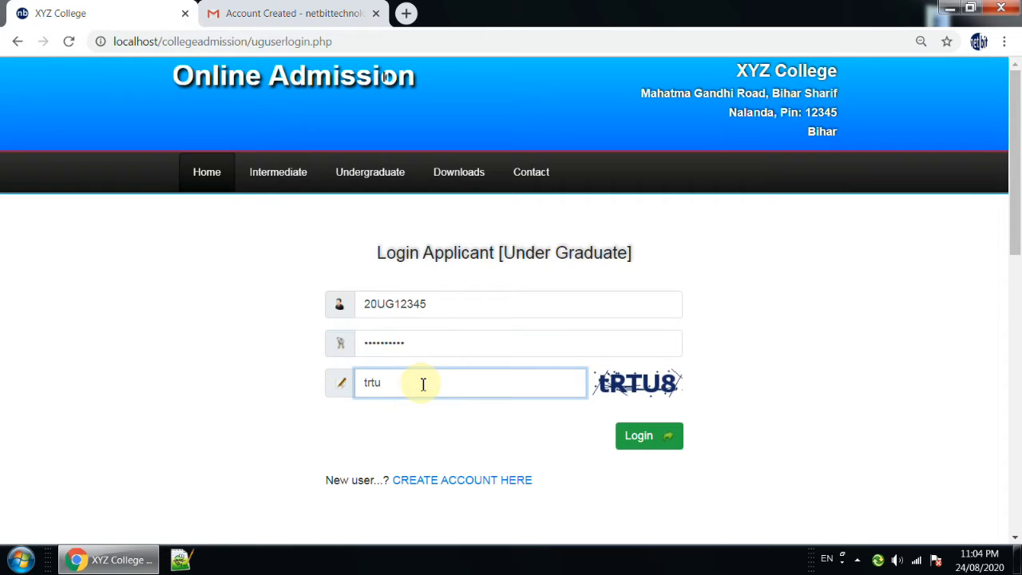
pyautogui.click(653, 441)
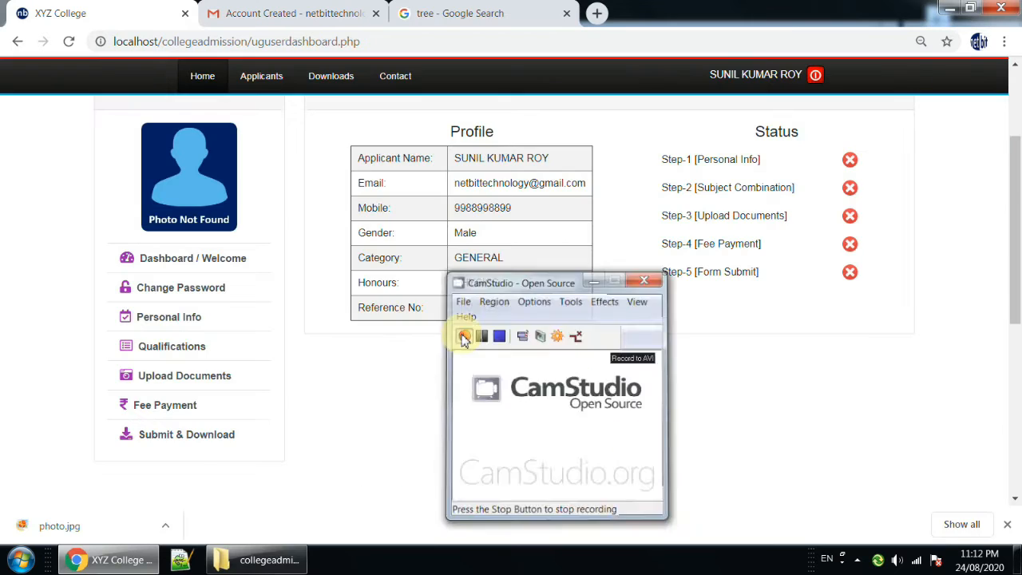
# Examine the applicant's profile details and the five-step admission status on the dashboard.
pyautogui.click(464, 339)
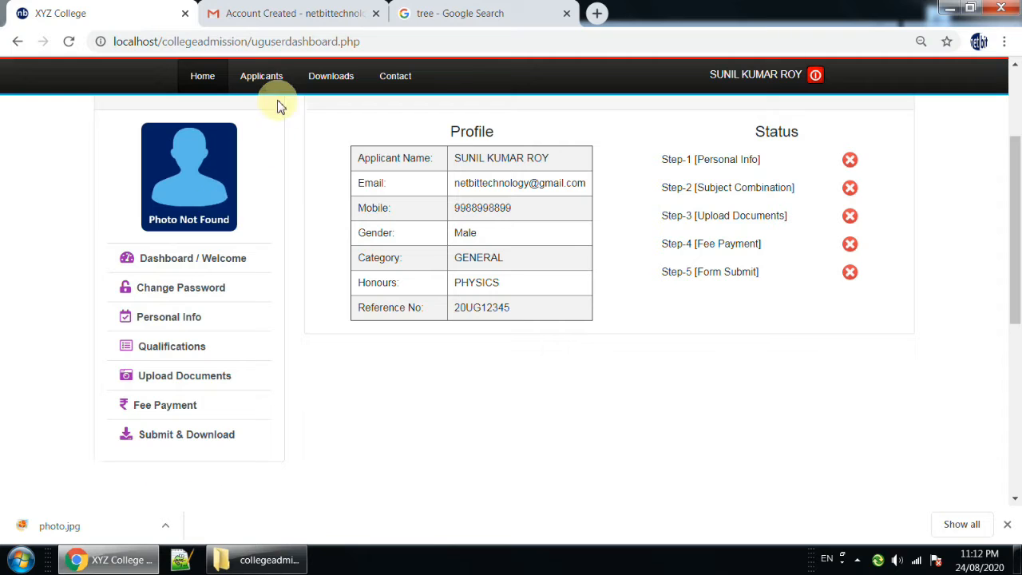
pyautogui.moveTo(277, 84)
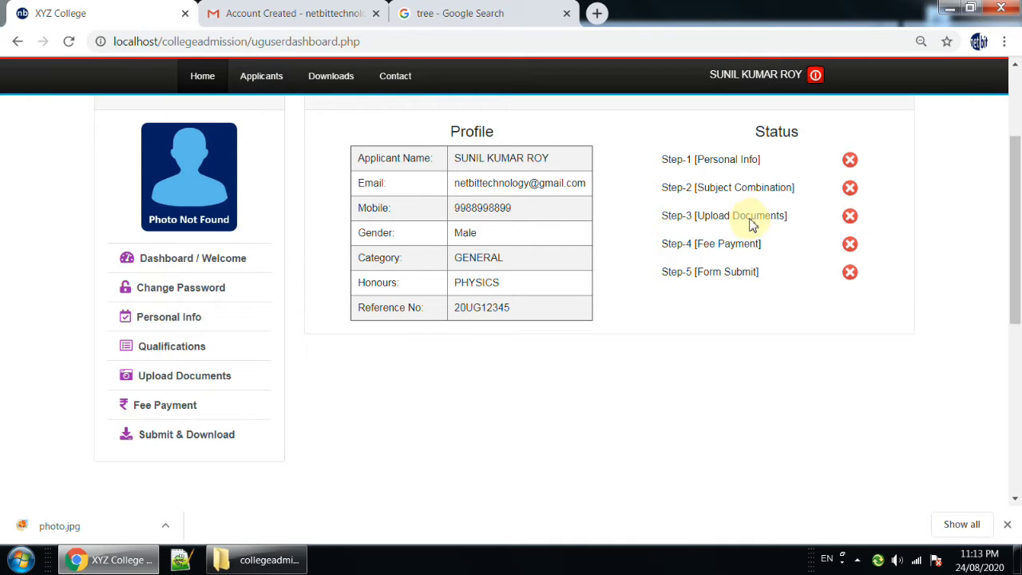
pyautogui.moveTo(452, 133); pyautogui.dragTo(525, 184)
pyautogui.moveTo(471, 209)
pyautogui.mouseDown()
pyautogui.moveTo(500, 209)
pyautogui.moveTo(487, 204)
pyautogui.mouseUp()
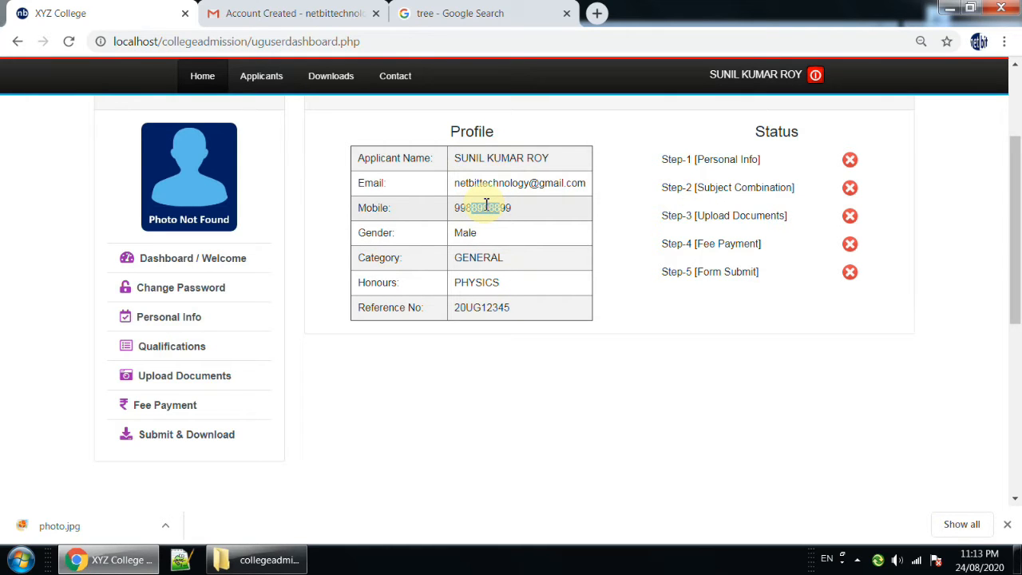
pyautogui.moveTo(754, 131); pyautogui.dragTo(804, 136)
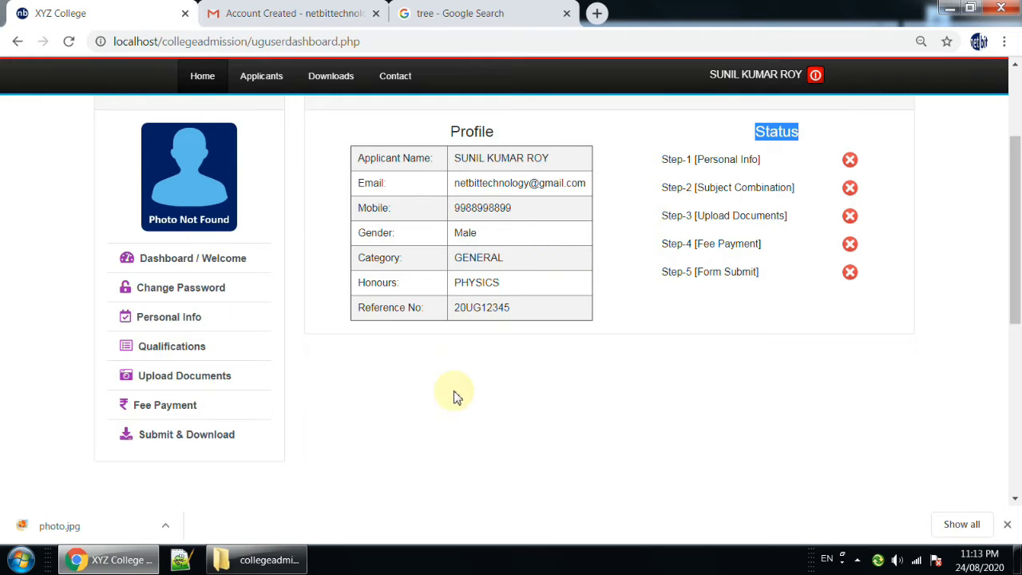
# Open the Change Password form, fill in the old password copied from the Gmail message, and check the requirements for the new password.
pyautogui.click(196, 296)
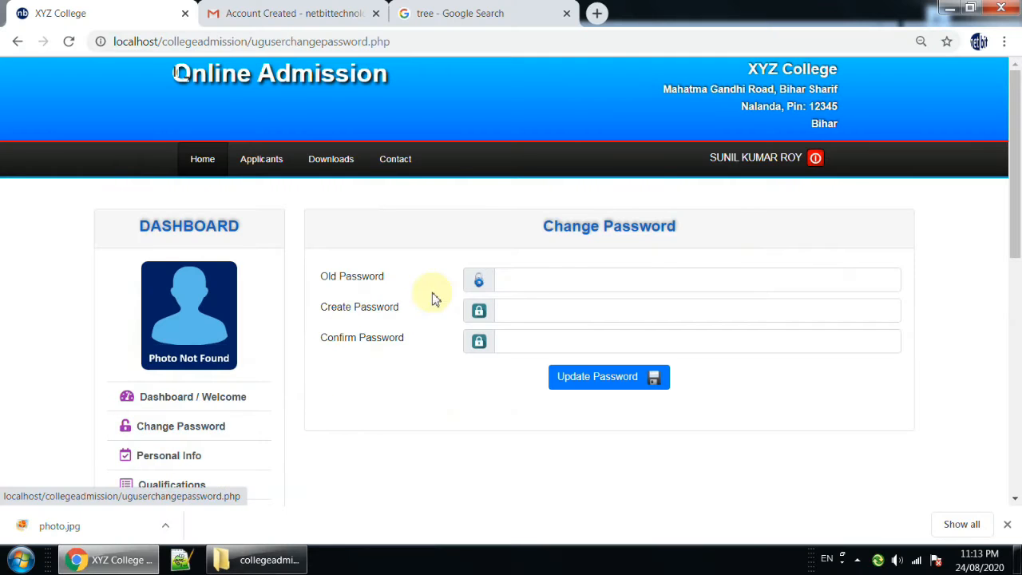
pyautogui.click(512, 279)
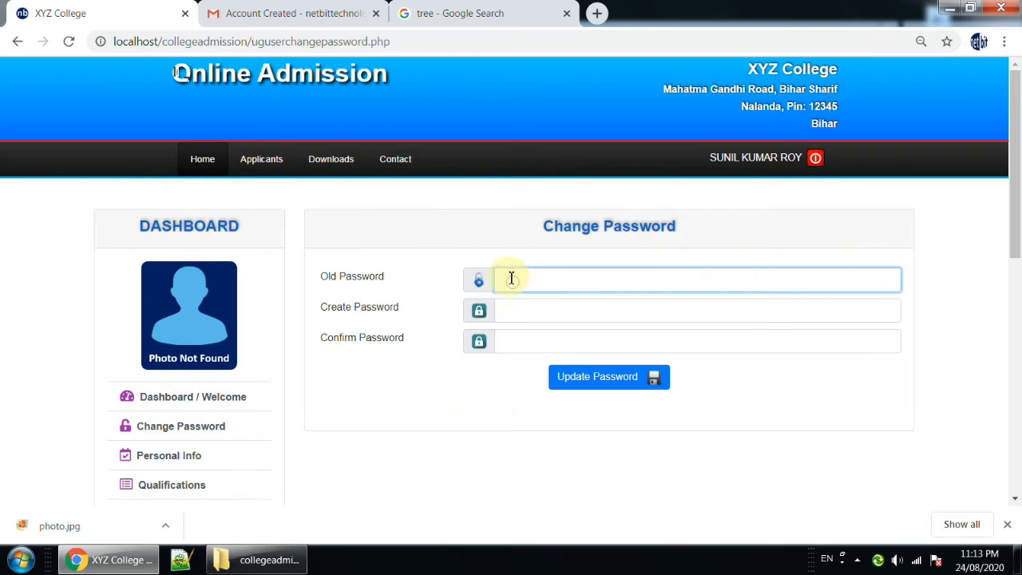
pyautogui.click(304, 14)
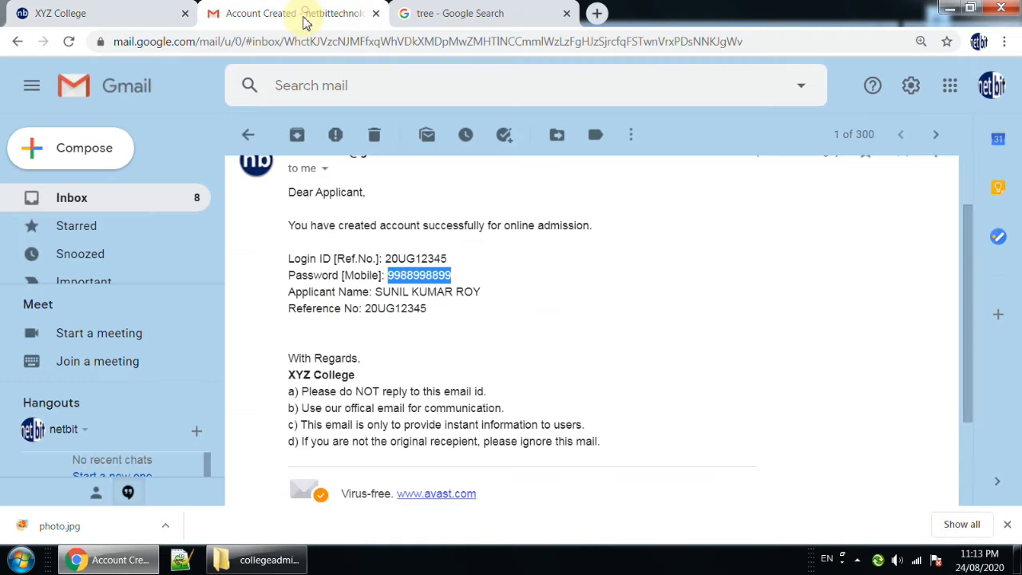
pyautogui.rightClick(413, 280)
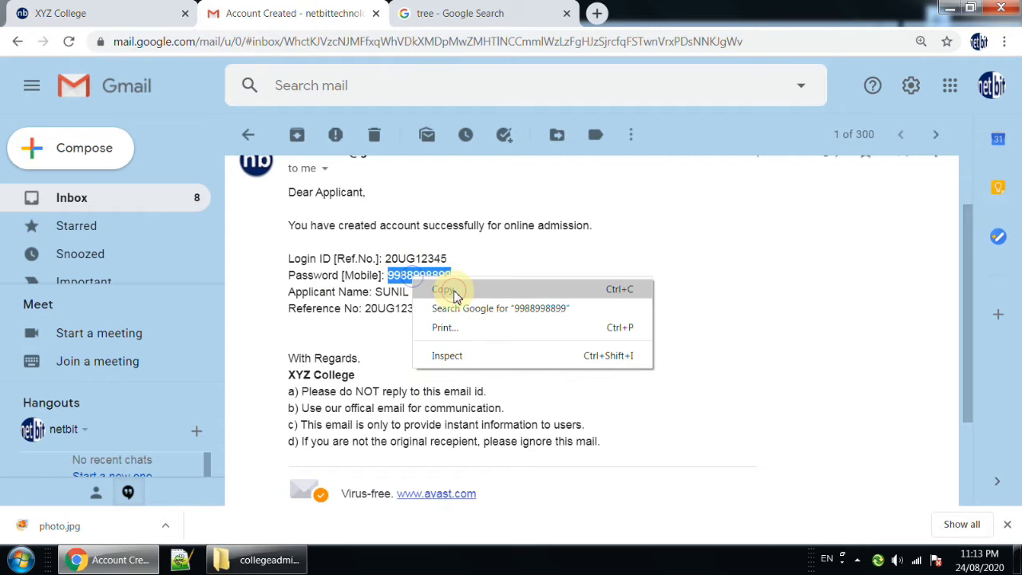
pyautogui.click(444, 290)
pyautogui.click(100, 13)
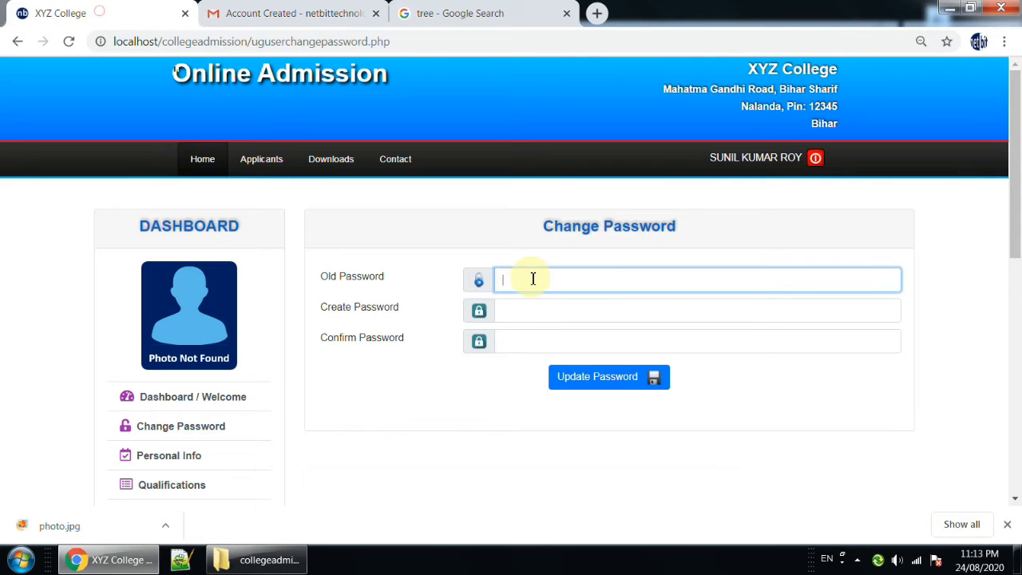
pyautogui.rightClick(532, 279)
pyautogui.click(578, 358)
pyautogui.click(519, 308)
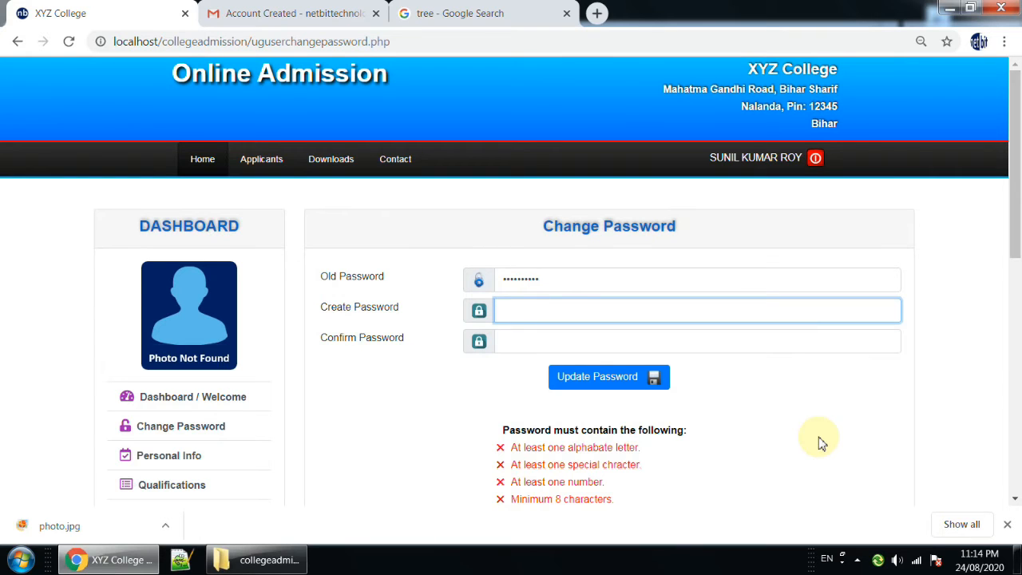
pyautogui.scroll(-1, 822, 443)
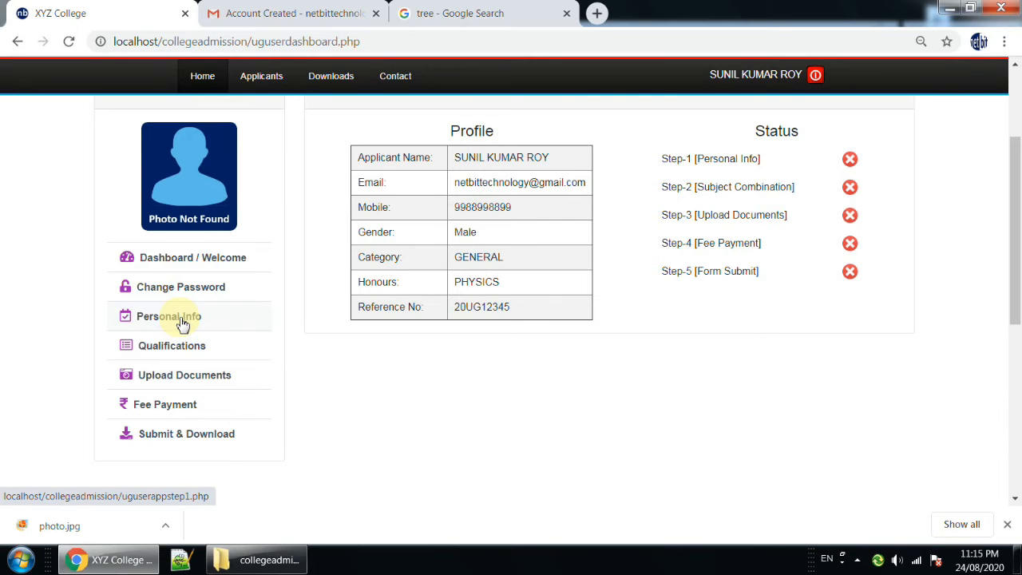
# Open the Personal Info form and check the applicant's reference number and name fields.
pyautogui.click(183, 317)
pyautogui.scroll(-3, 514, 317)
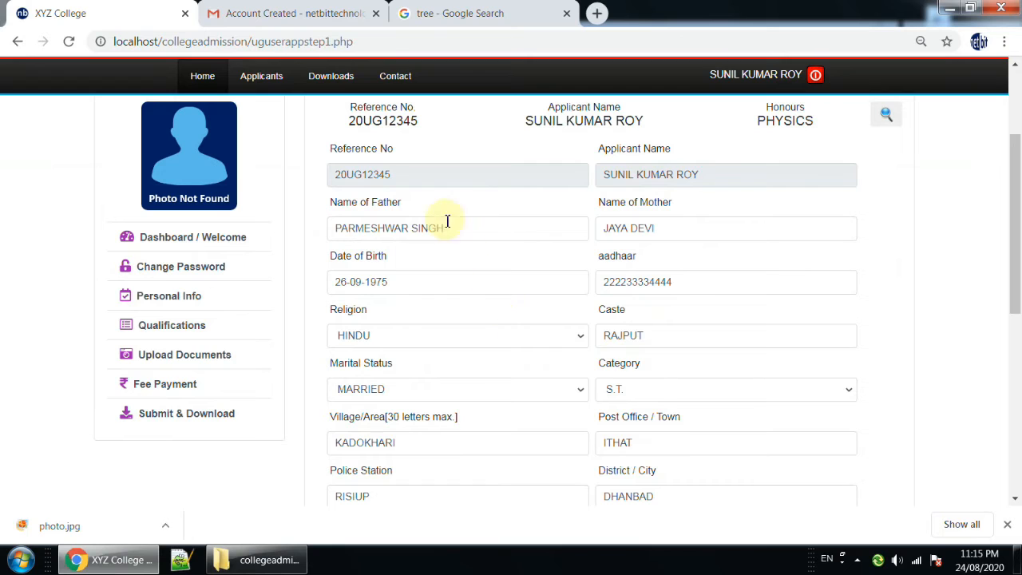
pyautogui.moveTo(417, 171); pyautogui.dragTo(379, 174)
pyautogui.moveTo(713, 170); pyautogui.dragTo(605, 180)
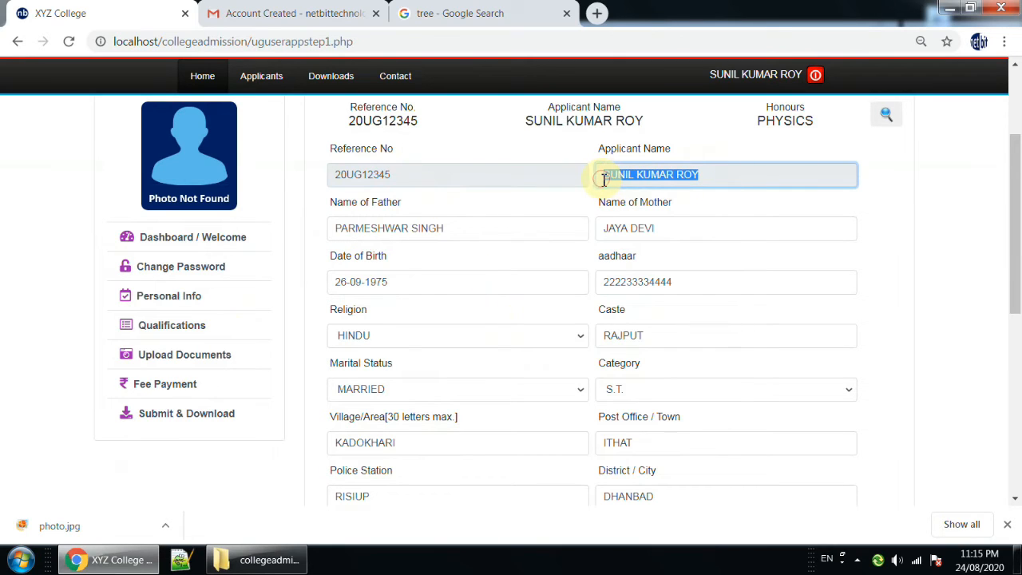
# Check the parents' names, date of birth, Aadhaar number, religion options and caste in the Personal Info form.
pyautogui.click(512, 232)
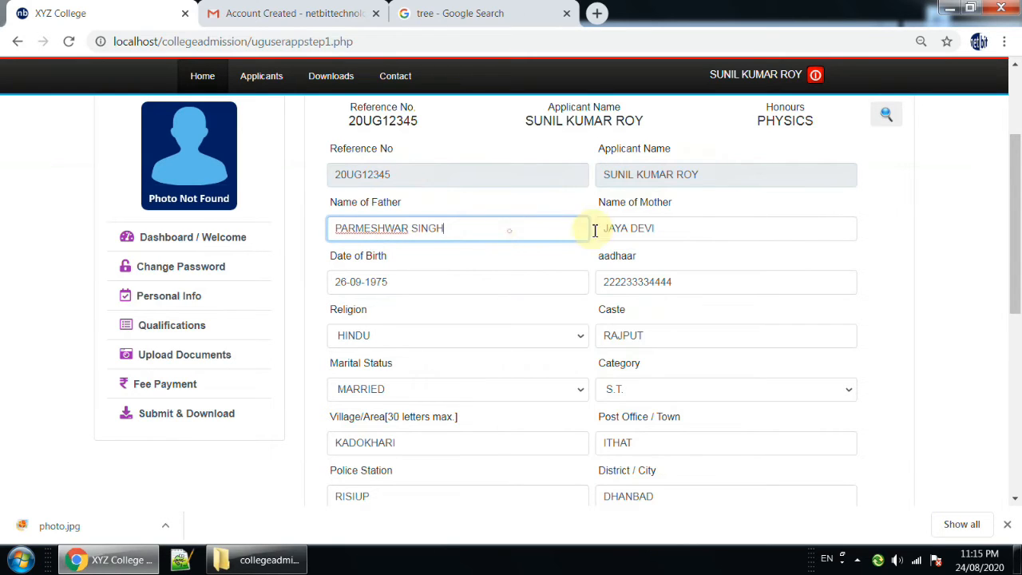
pyautogui.click(702, 228)
pyautogui.click(480, 285)
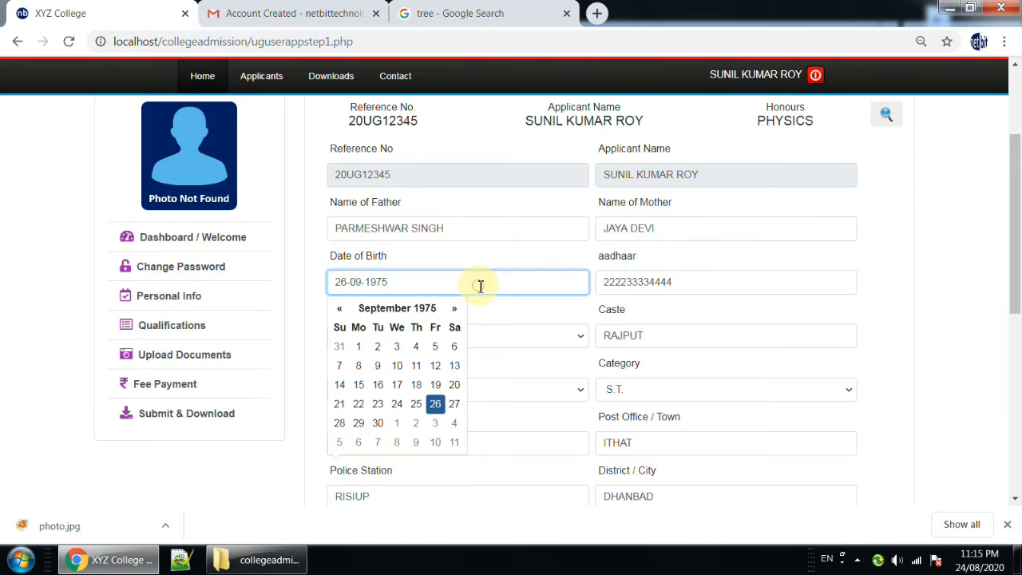
pyautogui.click(737, 285)
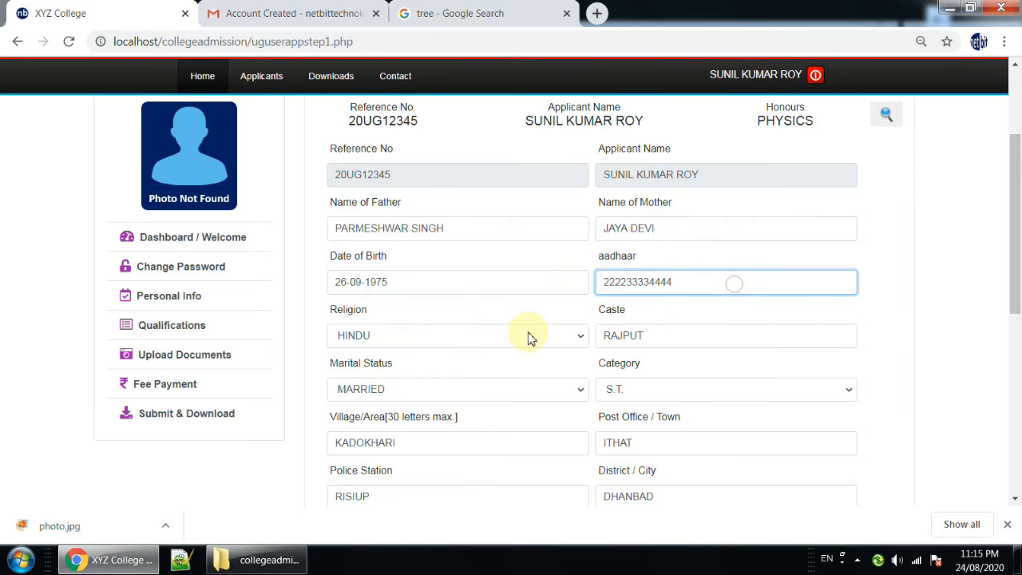
pyautogui.click(498, 336)
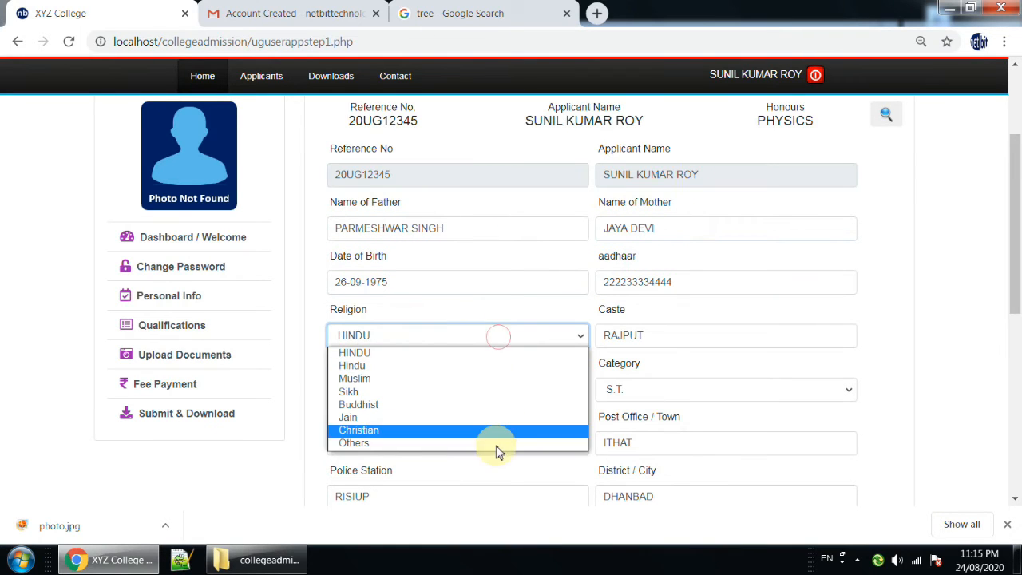
pyautogui.click(503, 335)
pyautogui.click(683, 335)
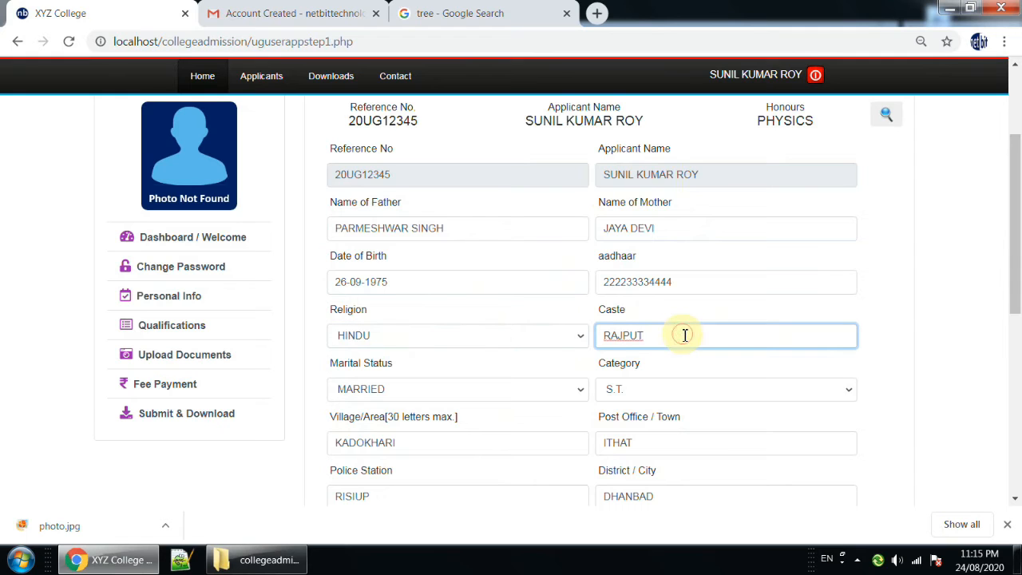
# Check the marital status and category options in the Personal Info form.
pyautogui.scroll(-1, 684, 336)
pyautogui.click(498, 312)
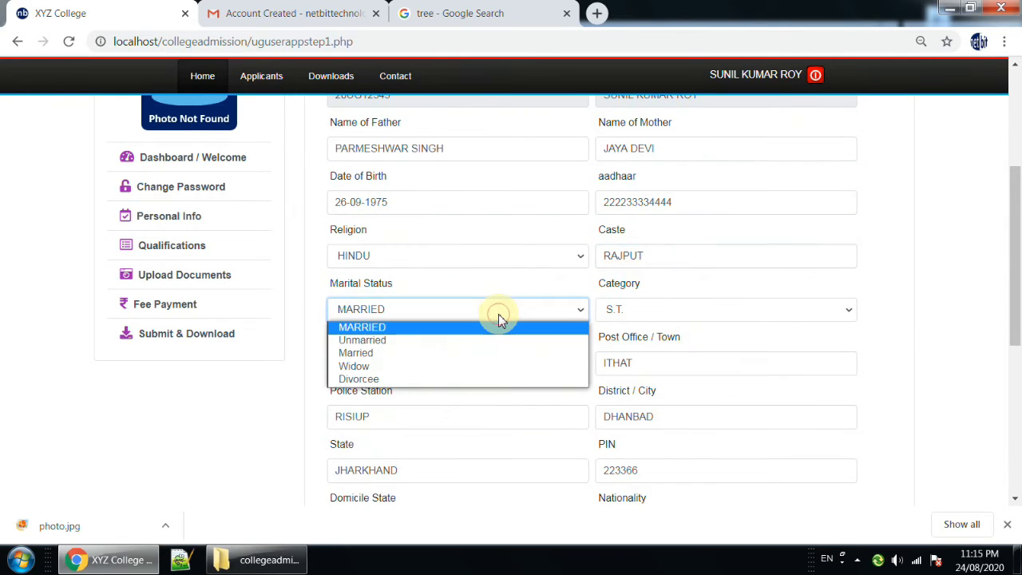
pyautogui.click(686, 314)
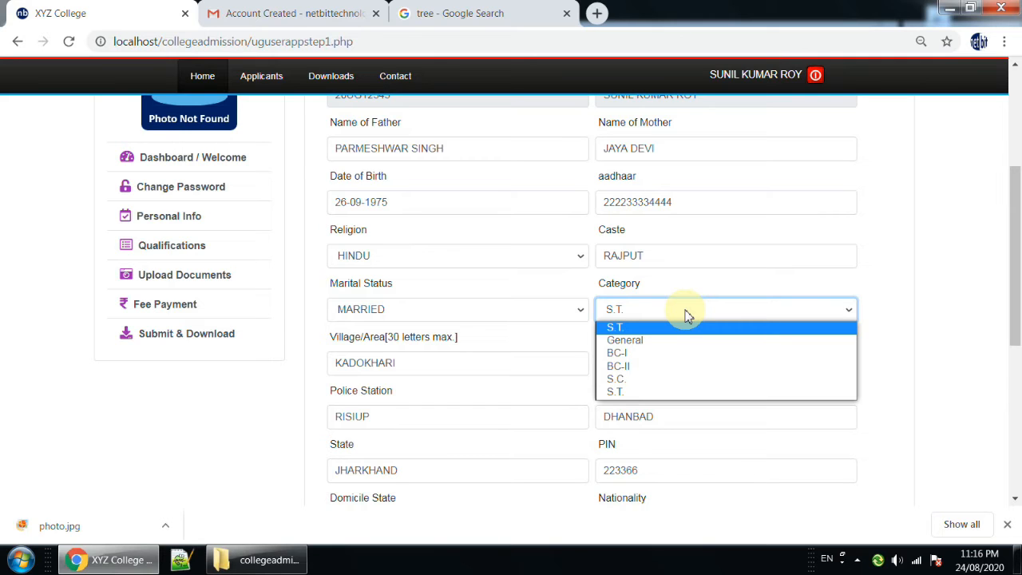
# Check the village, post office, police station and district fields in the Personal Info form.
pyautogui.click(504, 423)
pyautogui.scroll(-2, 504, 427)
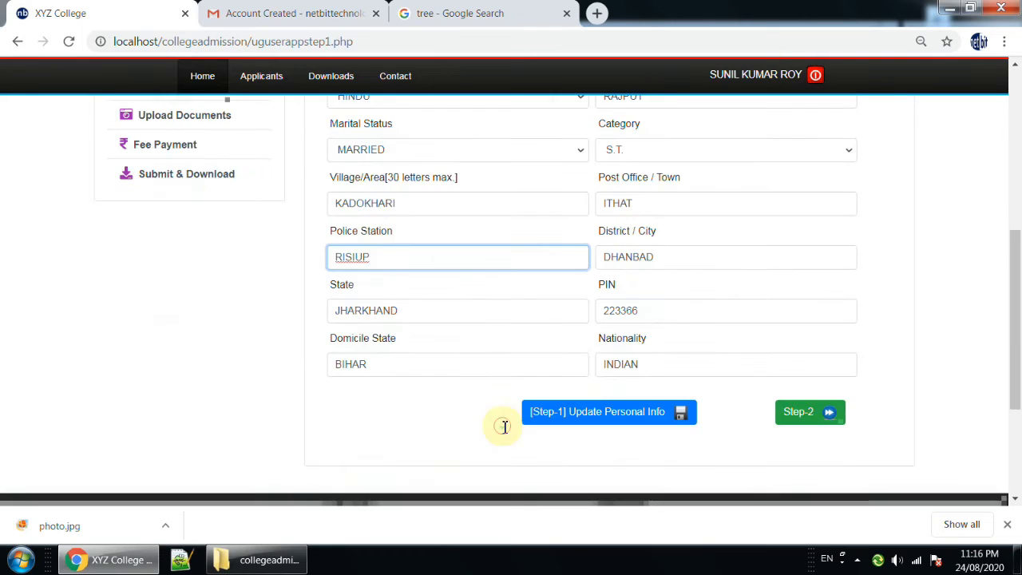
pyautogui.click(689, 257)
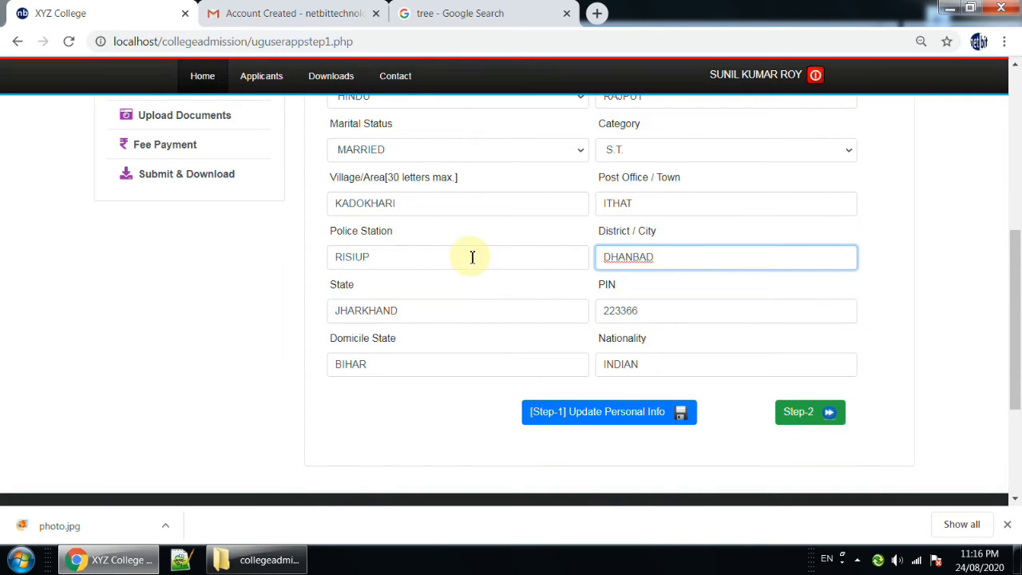
pyautogui.moveTo(441, 203); pyautogui.dragTo(305, 205)
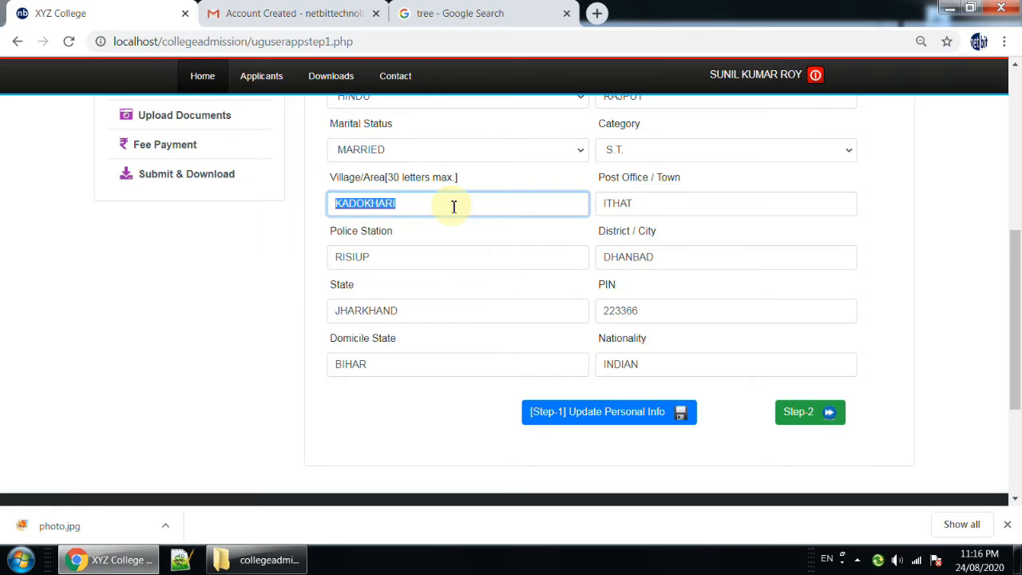
pyautogui.moveTo(650, 202); pyautogui.dragTo(578, 206)
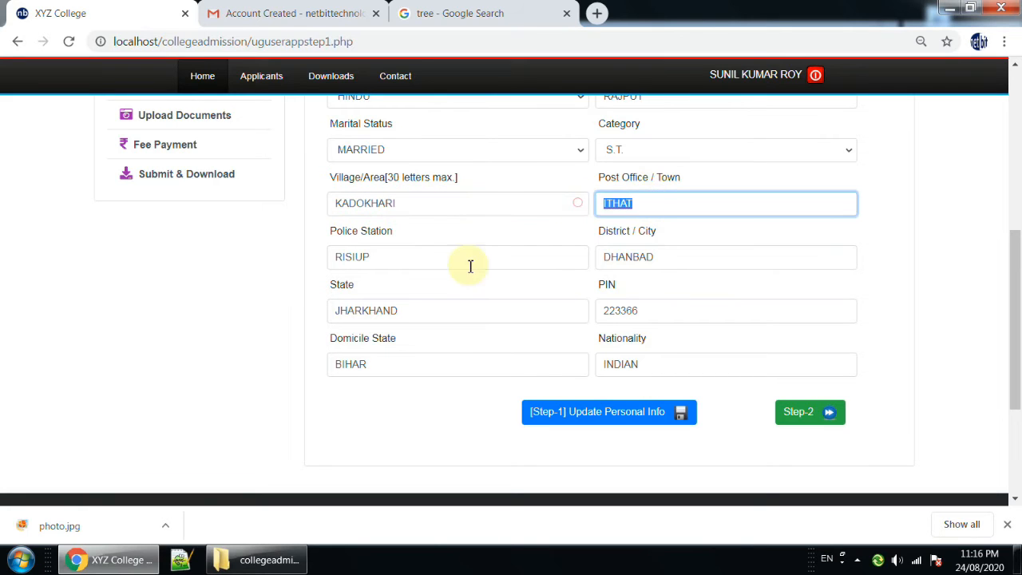
pyautogui.click(406, 255)
pyautogui.moveTo(329, 257); pyautogui.dragTo(393, 258)
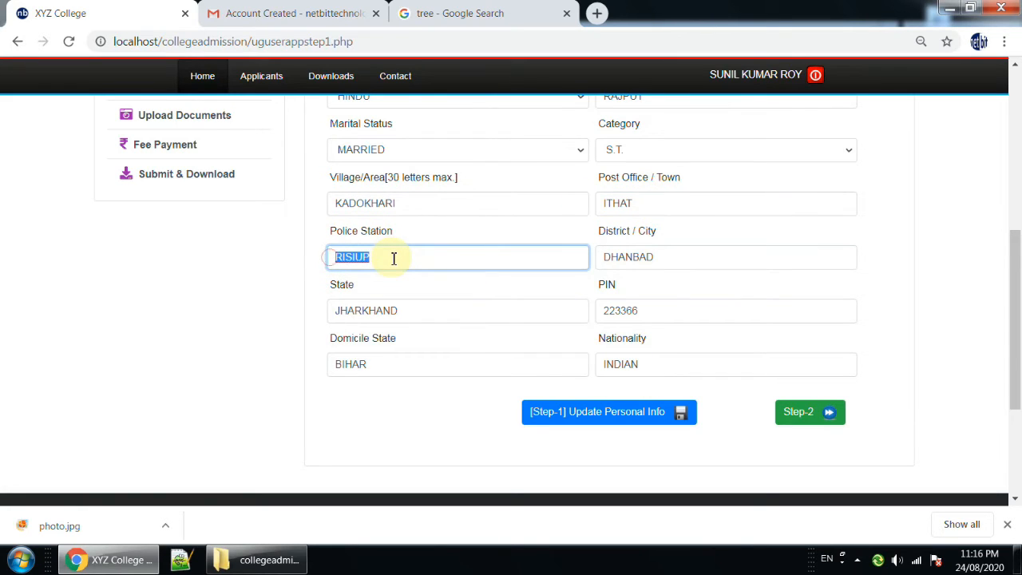
pyautogui.moveTo(675, 253); pyautogui.dragTo(597, 256)
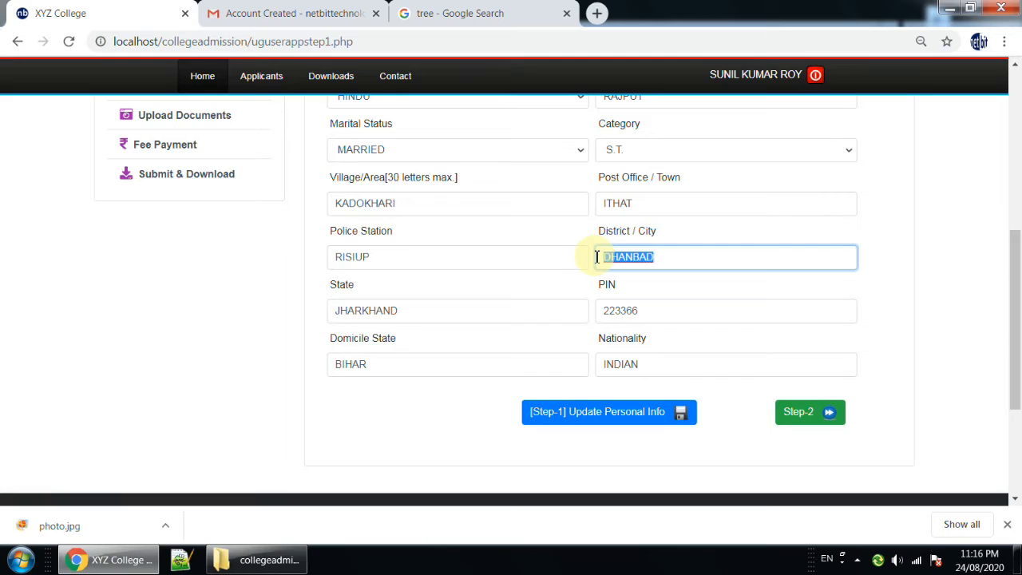
# Check the state, postal PIN, domicile state and nationality fields in the Personal Info form.
pyautogui.moveTo(411, 312); pyautogui.dragTo(311, 312)
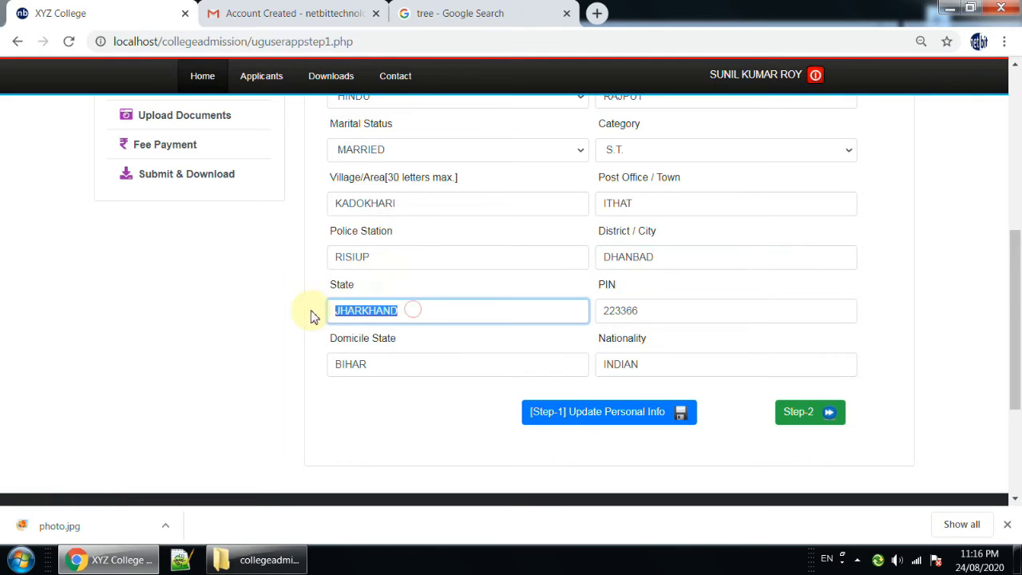
pyautogui.moveTo(666, 312); pyautogui.dragTo(574, 311)
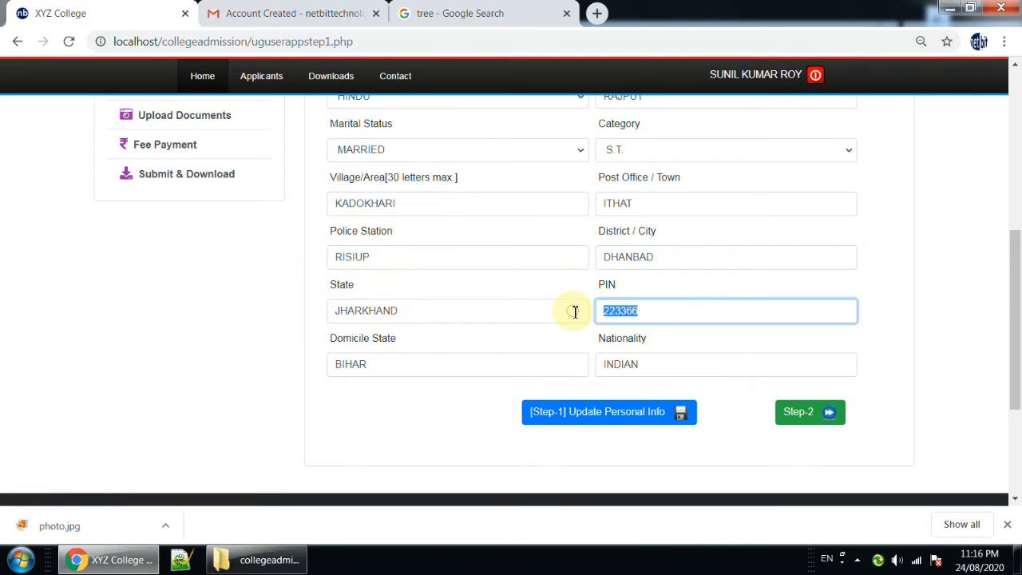
pyautogui.click(388, 365)
pyautogui.moveTo(383, 370); pyautogui.dragTo(333, 365)
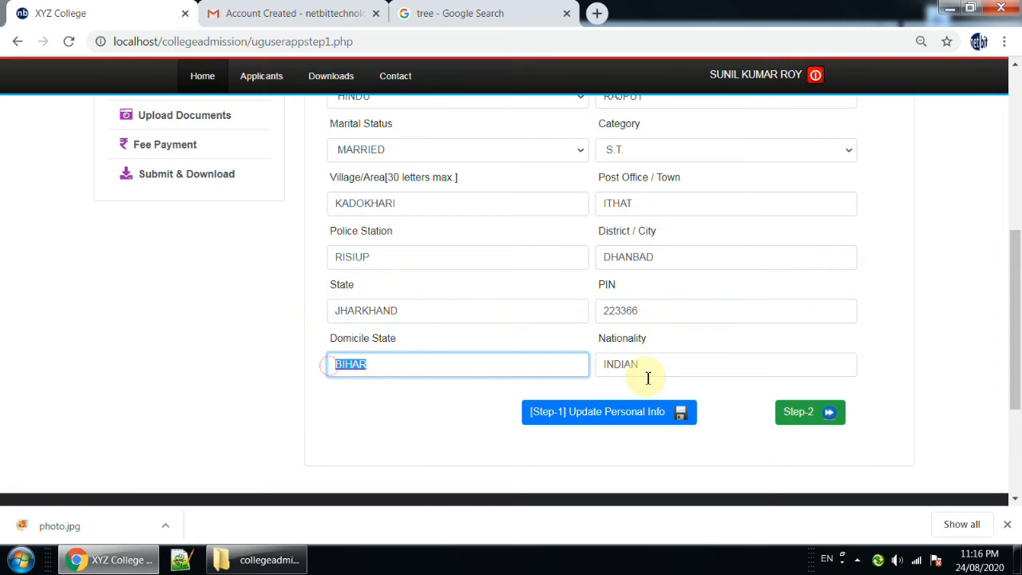
pyautogui.moveTo(662, 363); pyautogui.dragTo(582, 364)
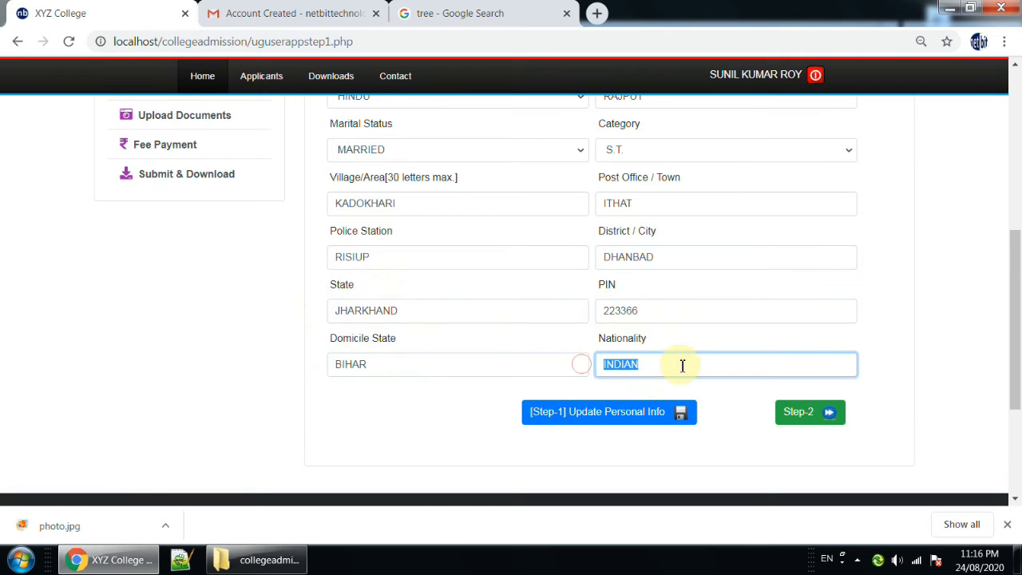
# Review the Personal Info form once more and save it as the Step-1 update.
pyautogui.scroll(4, 634, 228)
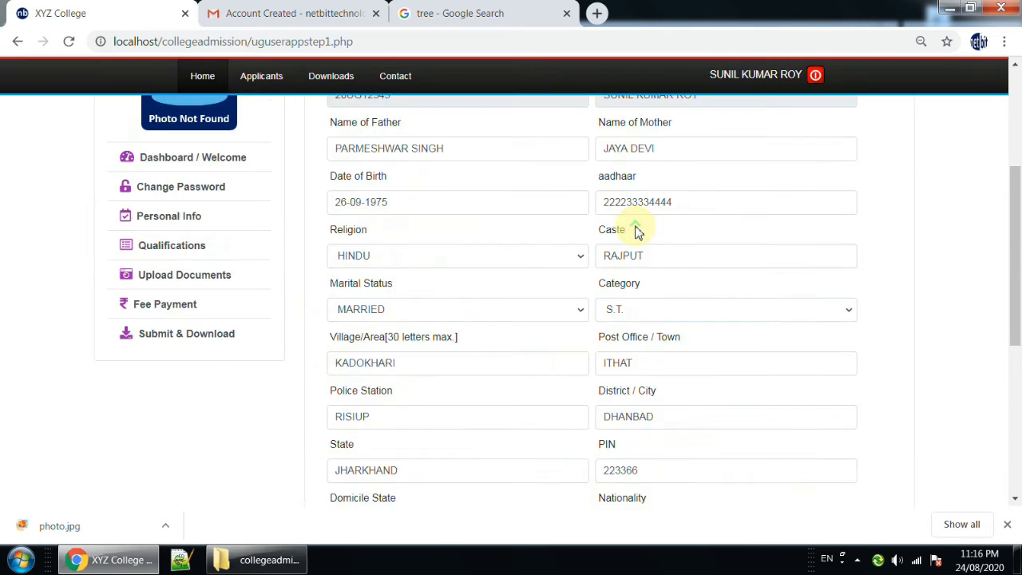
pyautogui.scroll(-5, 605, 277)
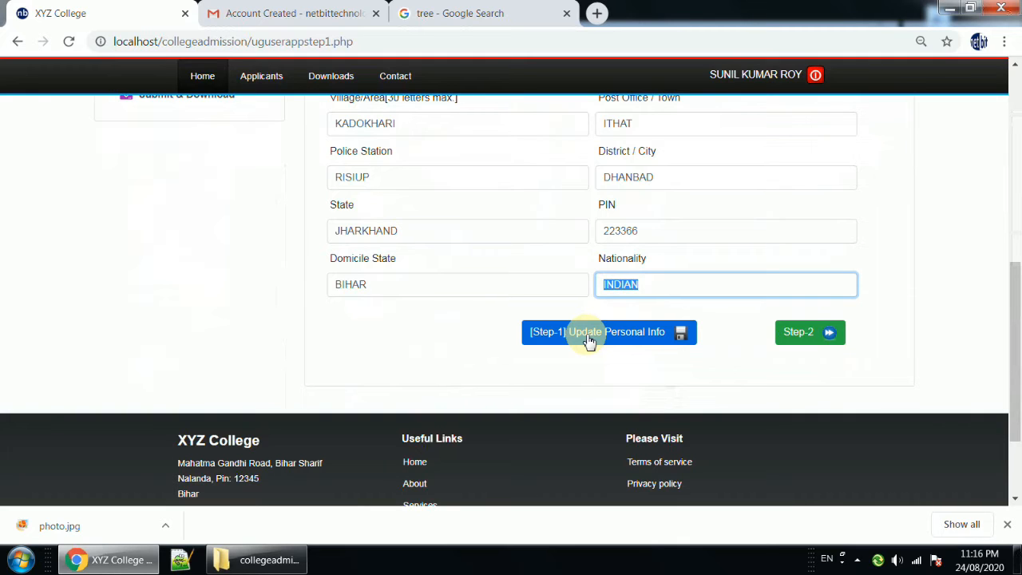
pyautogui.click(589, 340)
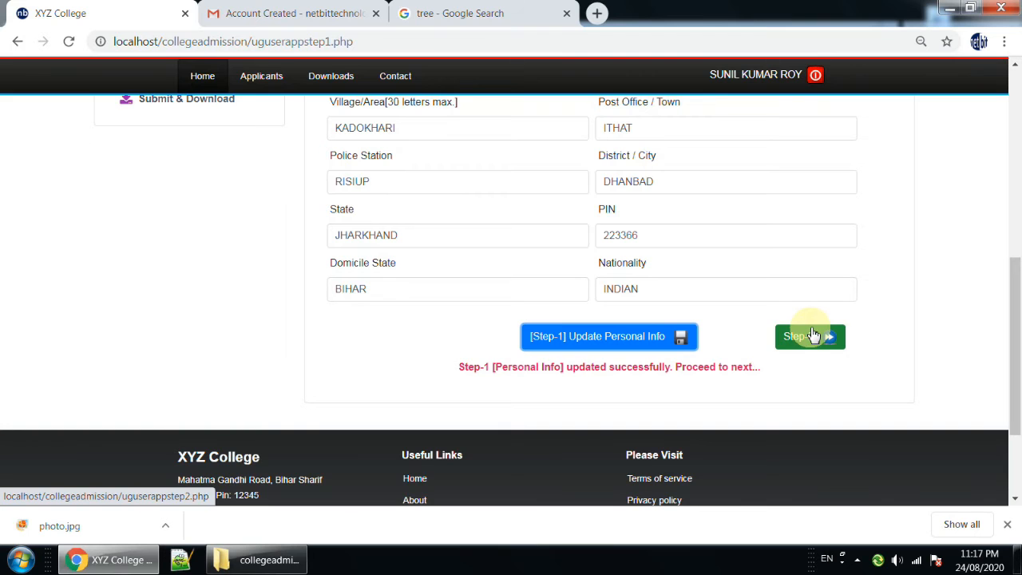
# Open the preview of the undergraduate admission form, look through all its sections and close the preview.
pyautogui.scroll(2, 810, 336)
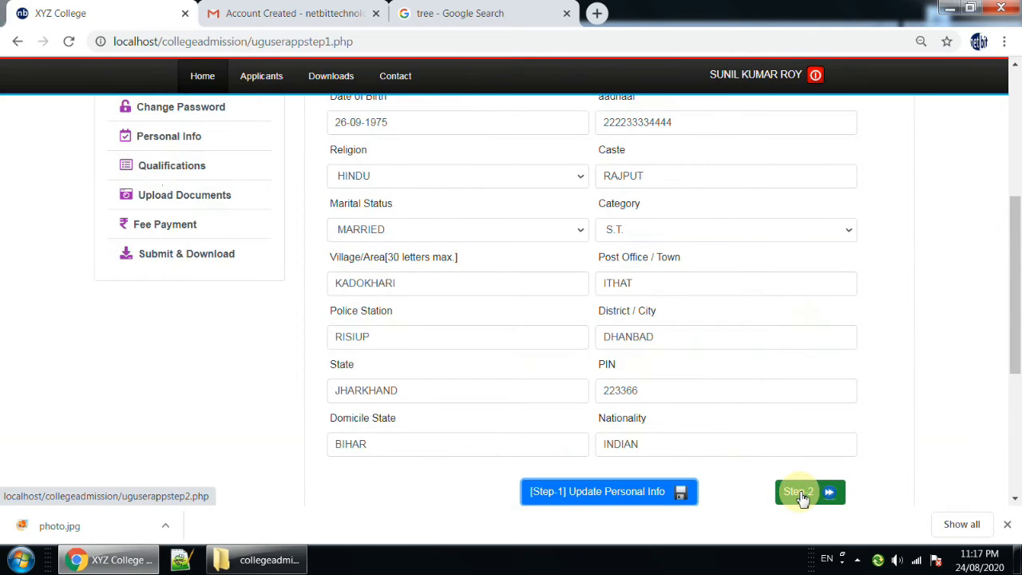
pyautogui.scroll(3, 924, 388)
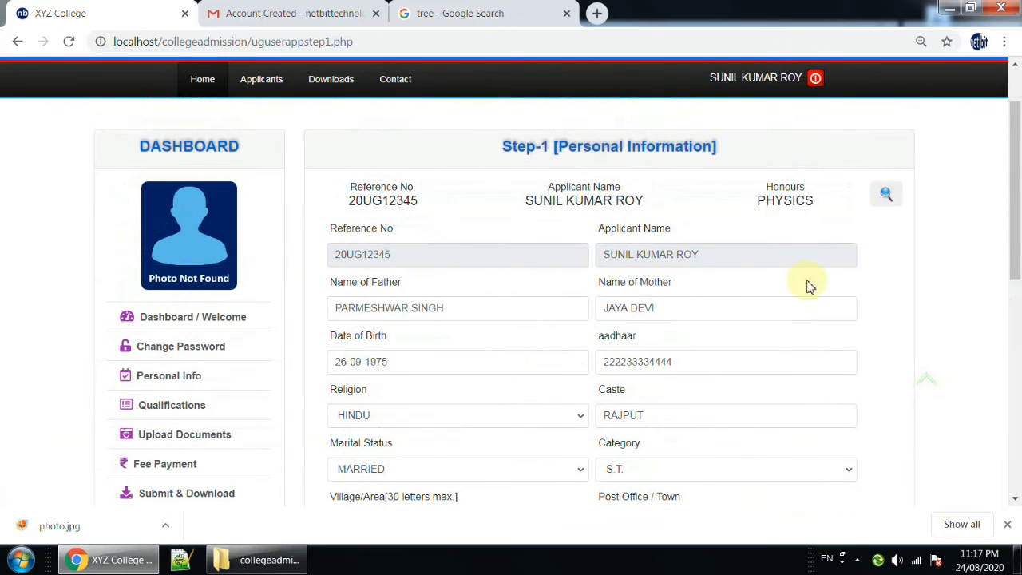
pyautogui.click(887, 195)
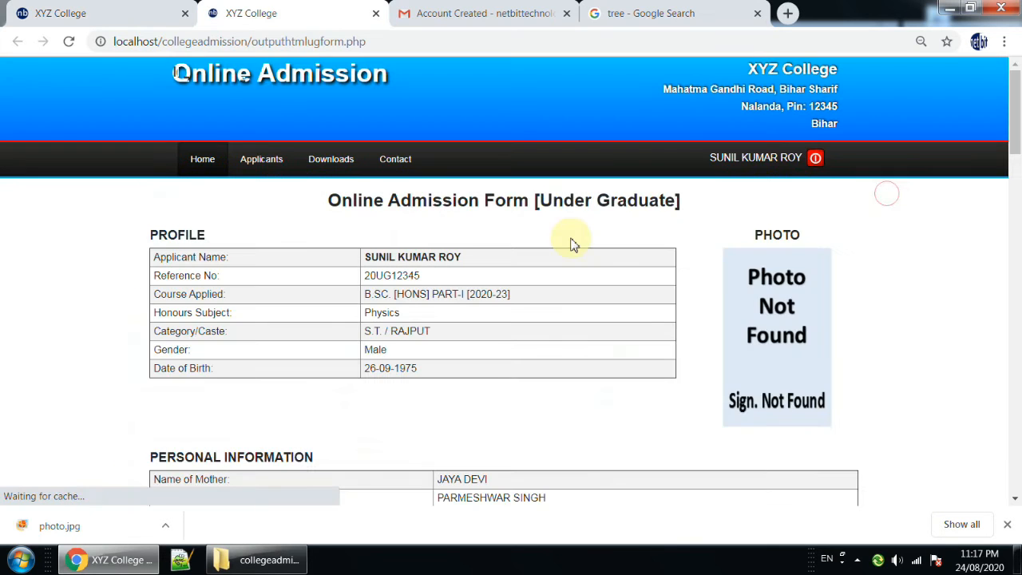
pyautogui.scroll(-2, 790, 302)
pyautogui.scroll(-6, 508, 292)
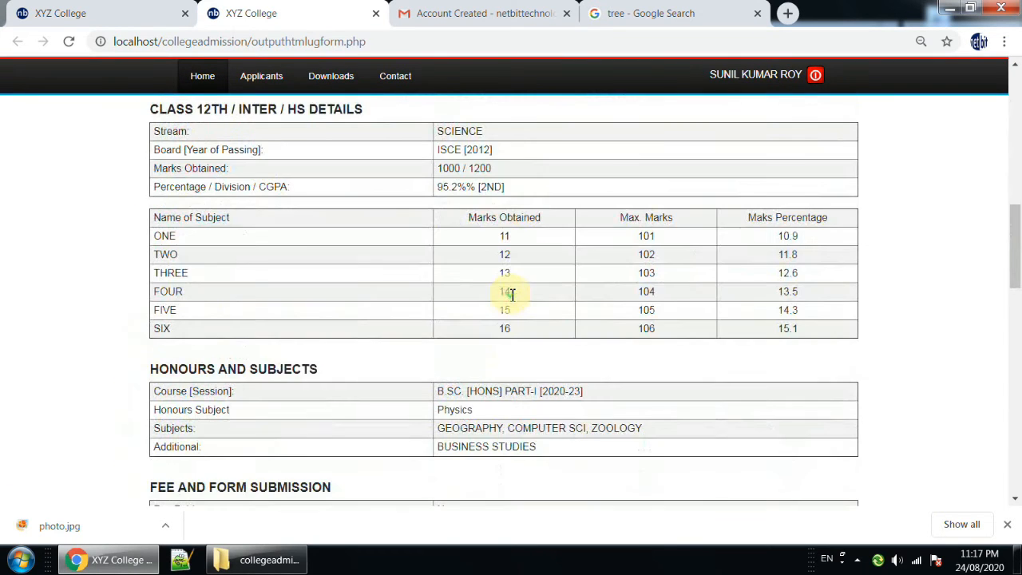
pyautogui.scroll(6, 509, 292)
pyautogui.scroll(2, 513, 295)
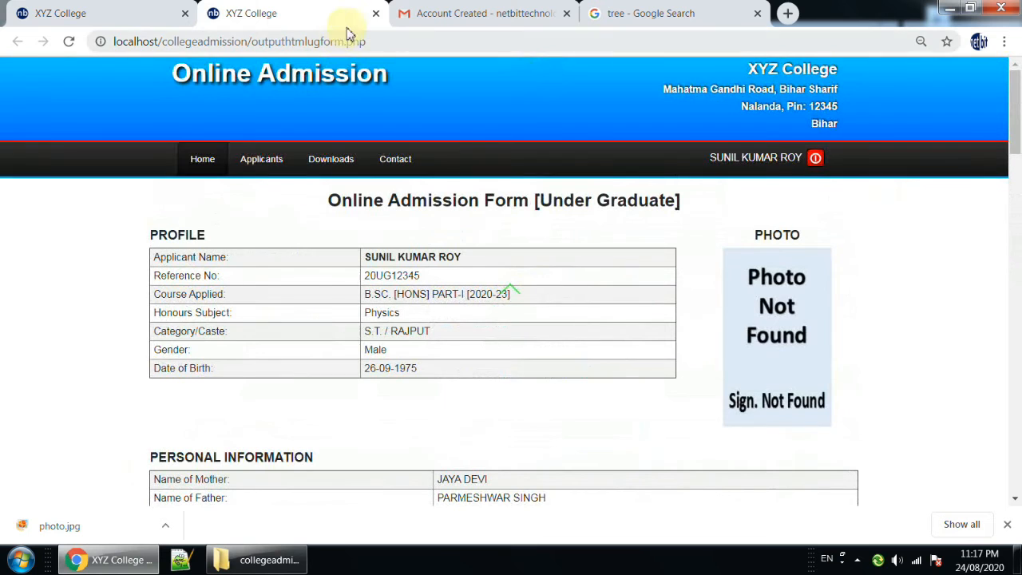
pyautogui.click(375, 13)
# Proceed from the Personal Info form to Step-2 Qualifications and look over its heading and Class 10th section.
pyautogui.scroll(-5, 769, 351)
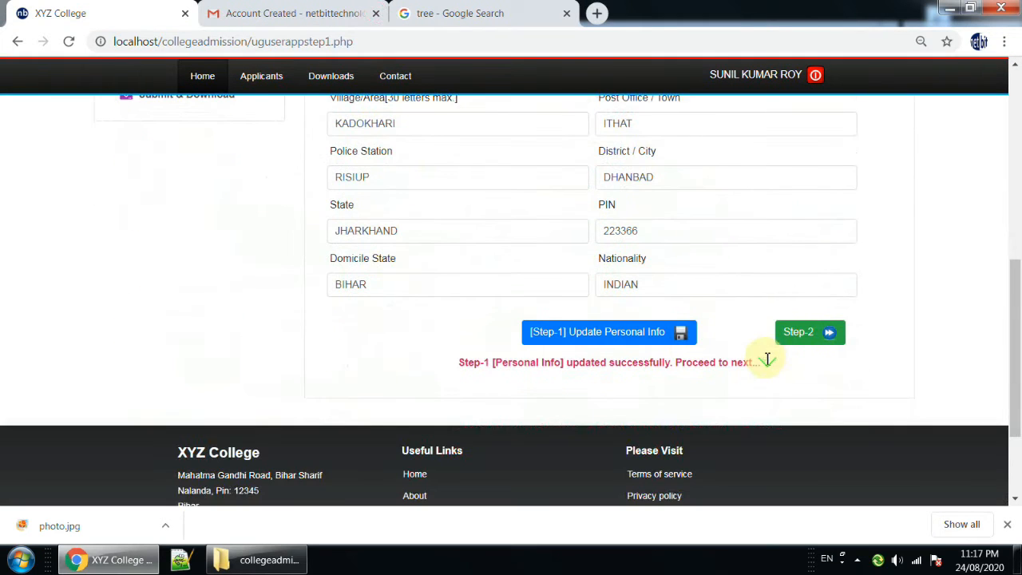
pyautogui.click(806, 335)
pyautogui.scroll(-2, 756, 331)
pyautogui.scroll(2, 756, 331)
pyautogui.moveTo(526, 229); pyautogui.dragTo(706, 229)
pyautogui.scroll(-1, 452, 254)
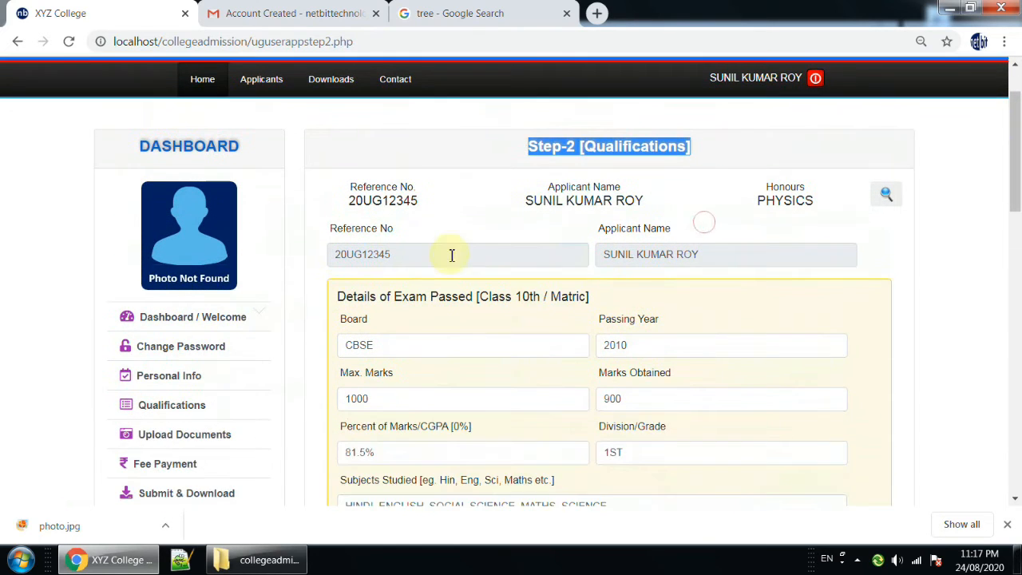
pyautogui.scroll(-1, 646, 440)
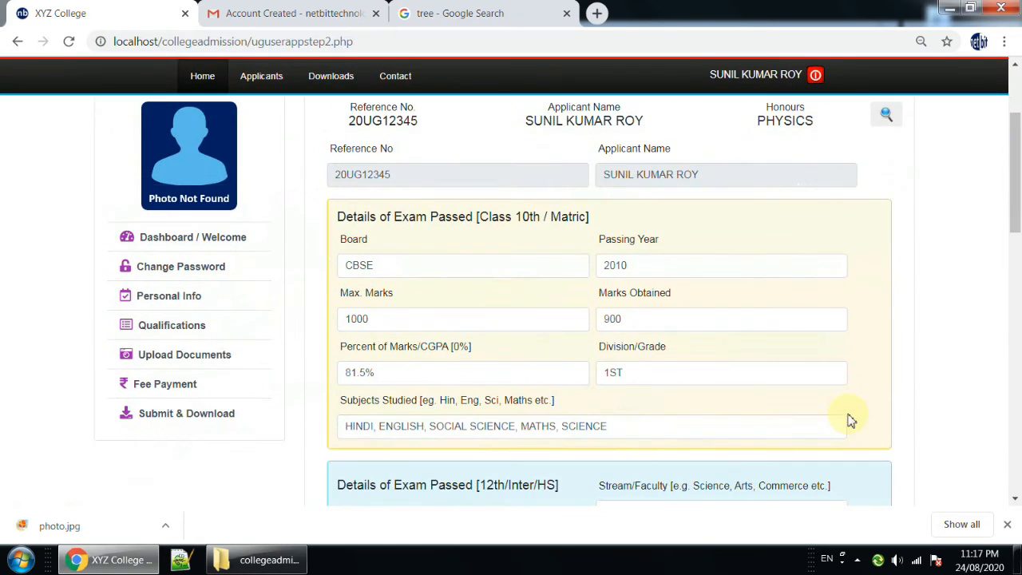
# Reopen the Qualifications form from the dashboard links and again from the site's Applicants links.
pyautogui.click(169, 327)
pyautogui.moveTo(288, 170)
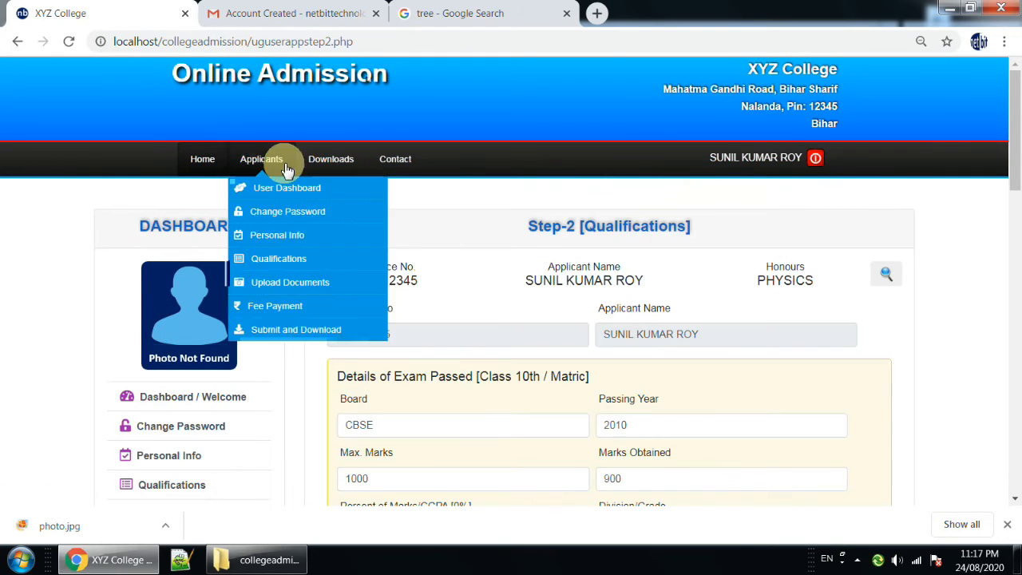
pyautogui.click(274, 261)
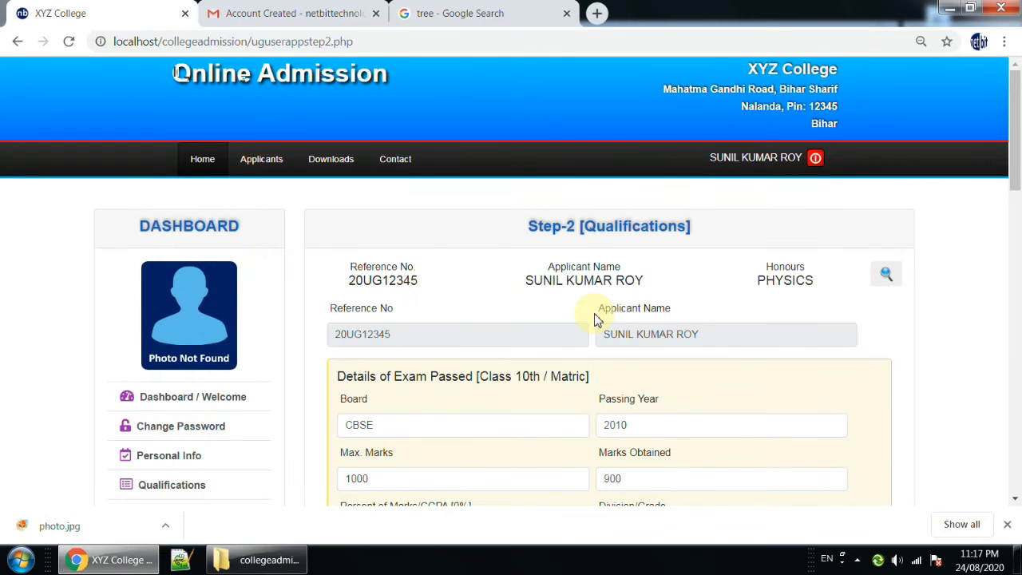
# Check the board and passing year fields under the Class 10th / Matric exam details.
pyautogui.scroll(-1, 594, 320)
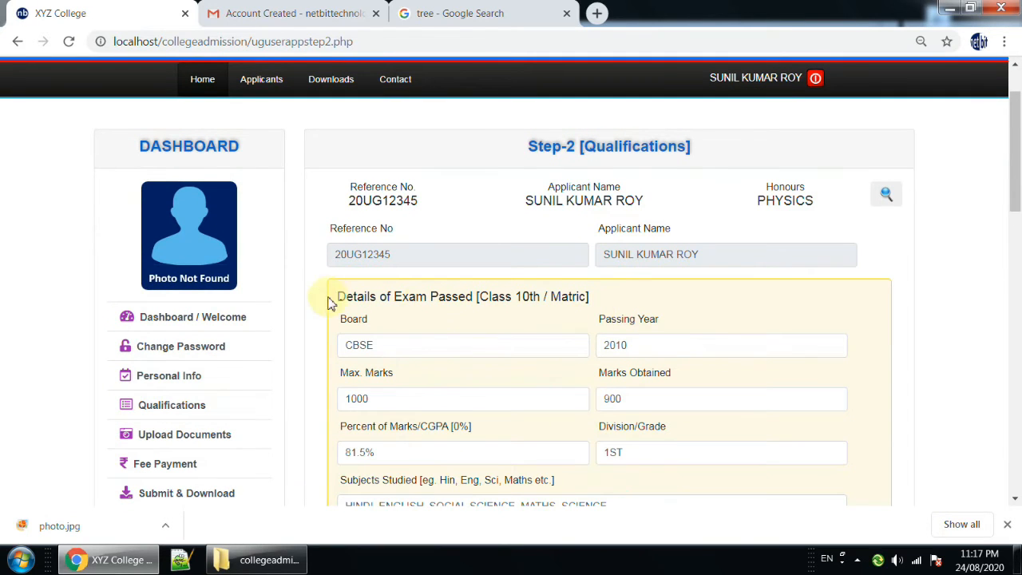
pyautogui.moveTo(341, 298); pyautogui.dragTo(591, 297)
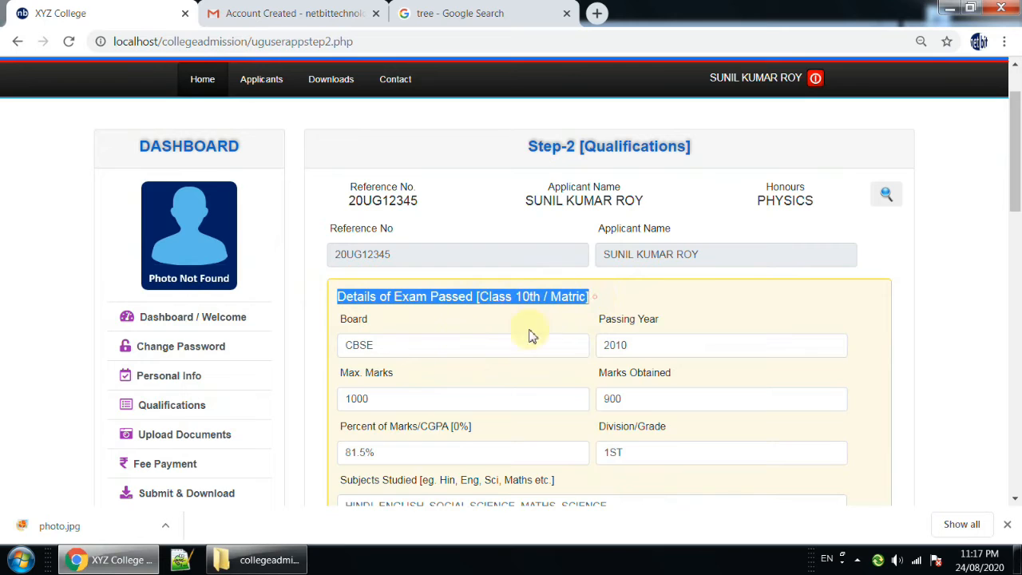
pyautogui.click(456, 344)
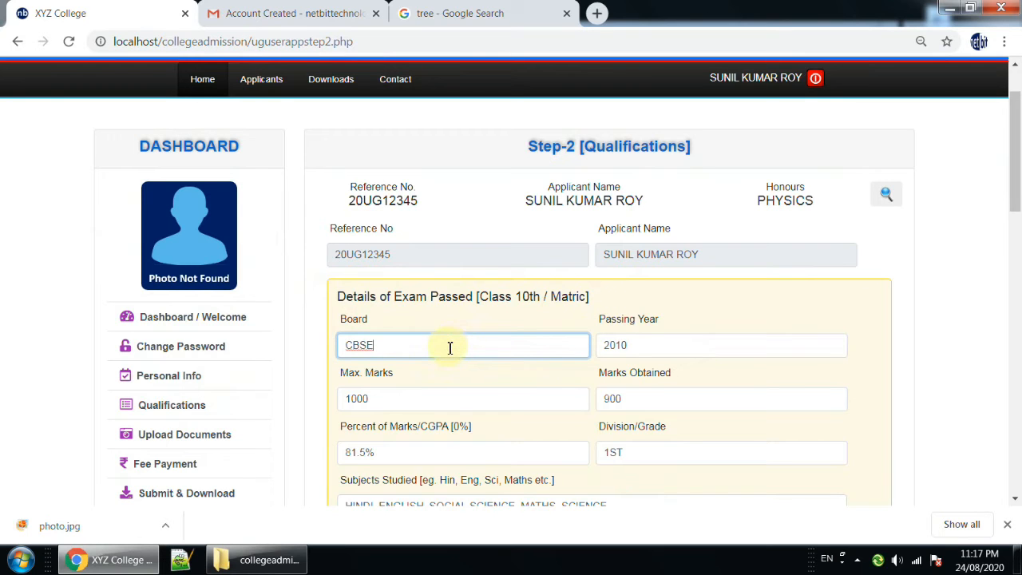
pyautogui.moveTo(434, 349); pyautogui.dragTo(330, 359)
pyautogui.moveTo(650, 345); pyautogui.dragTo(568, 346)
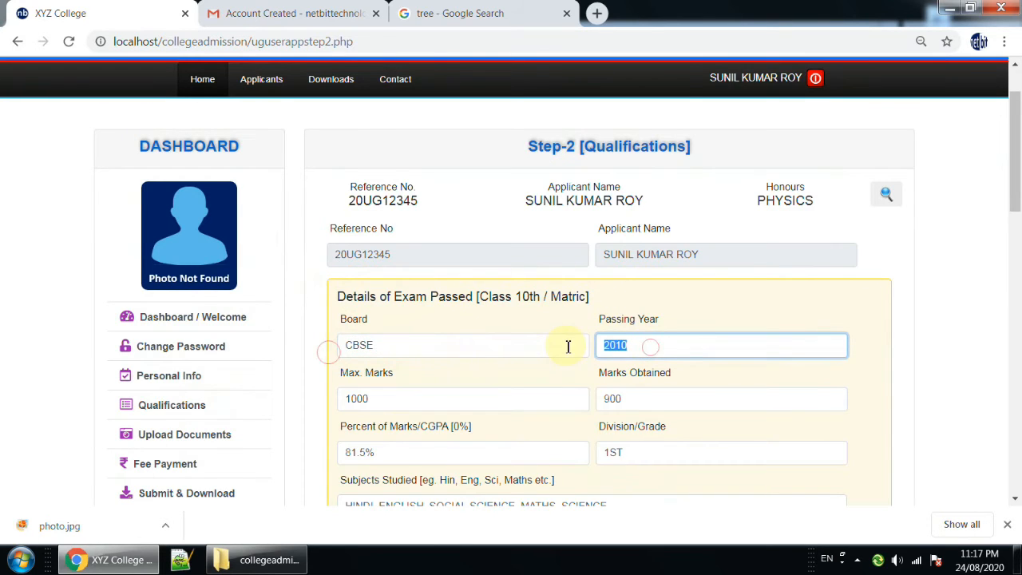
# Check the maximum marks, marks obtained, percentage and subjects studied fields in the Class 10th / Matric details.
pyautogui.scroll(-2, 445, 372)
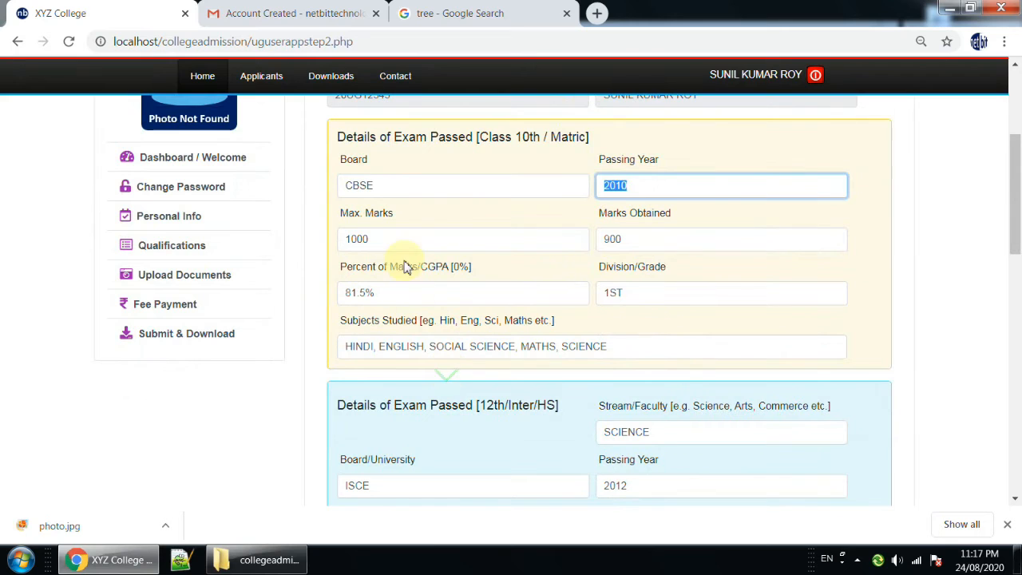
pyautogui.click(399, 237)
pyautogui.doubleClick(400, 237)
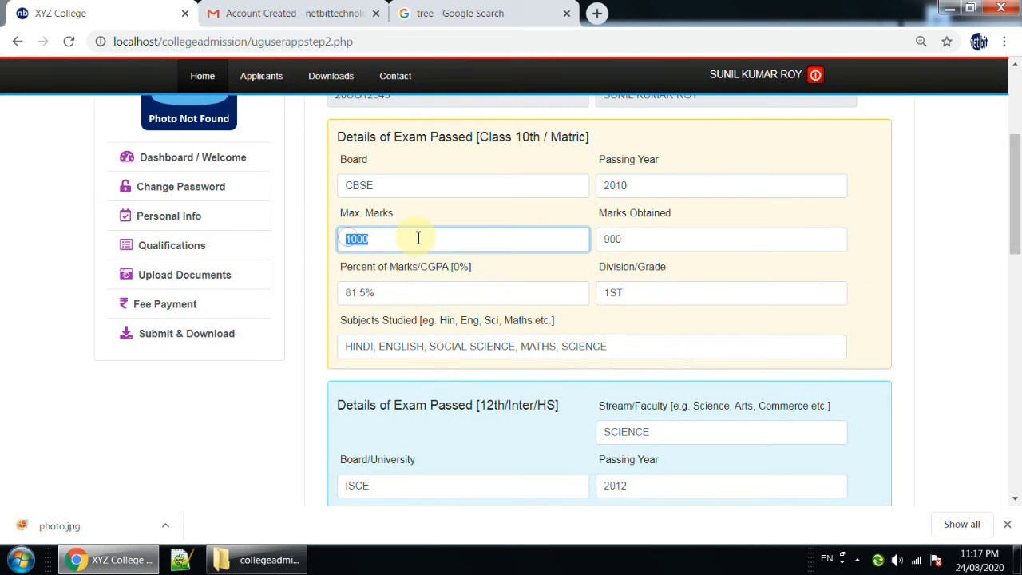
pyautogui.moveTo(631, 239); pyautogui.dragTo(604, 241)
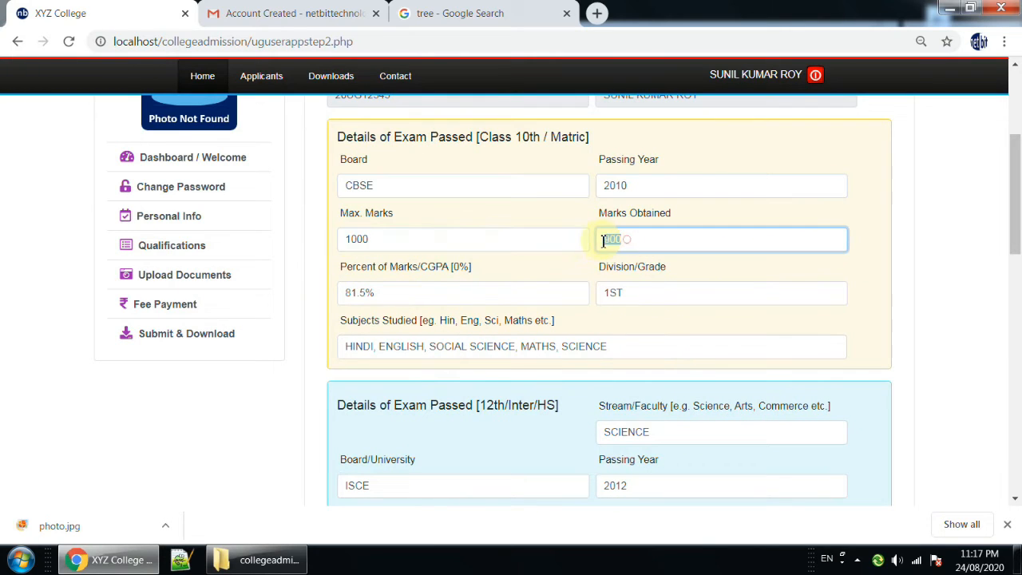
pyautogui.moveTo(444, 293); pyautogui.dragTo(366, 293)
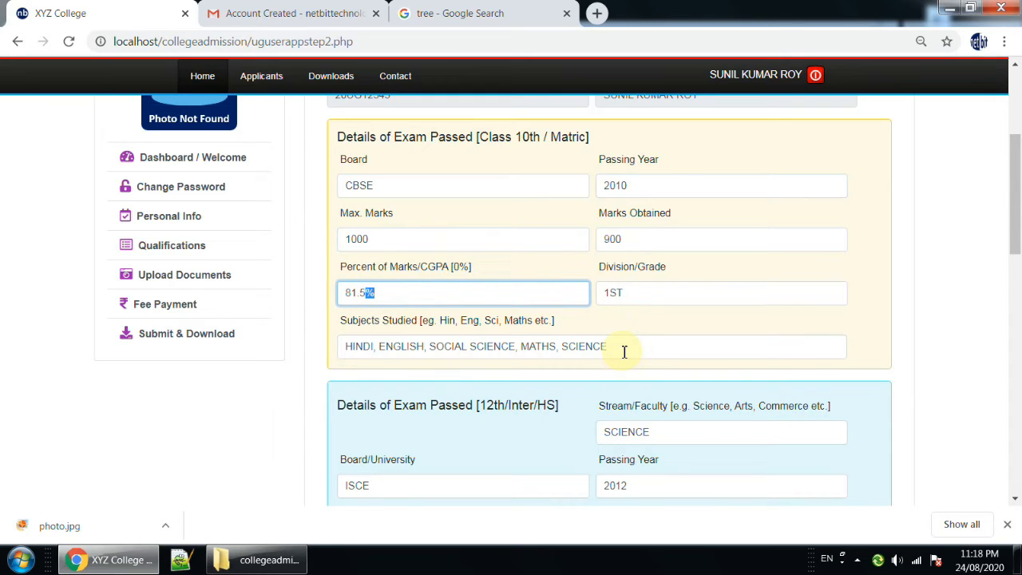
pyautogui.moveTo(624, 352); pyautogui.dragTo(326, 347)
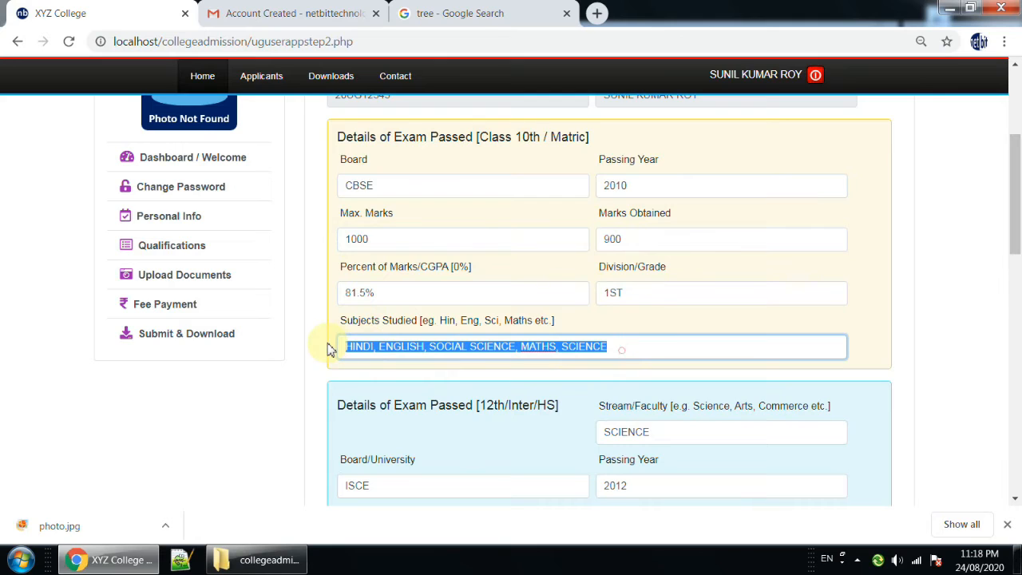
pyautogui.click(668, 345)
pyautogui.scroll(-3, 668, 346)
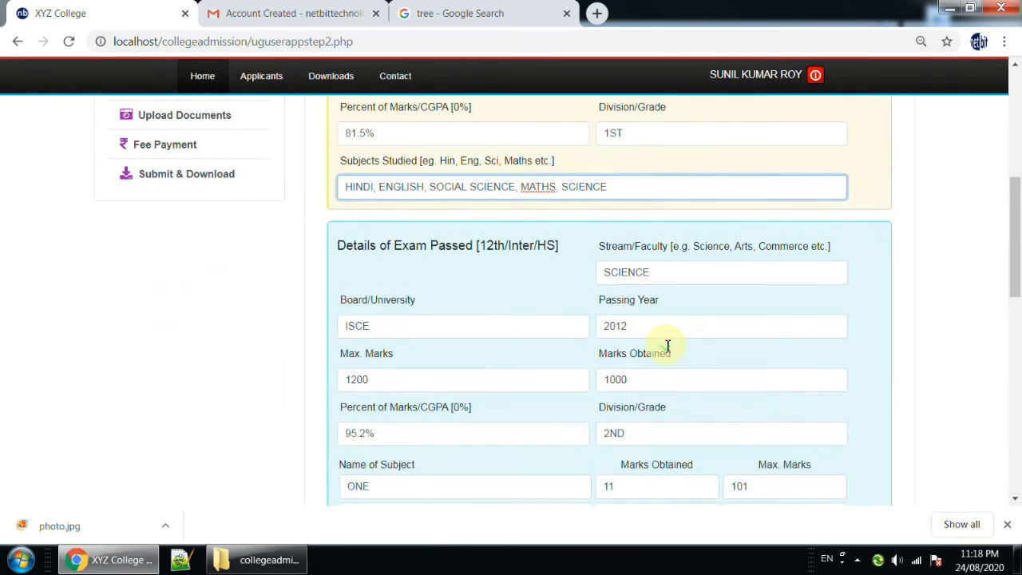
# Check the stream, board, passing year, marks, percentage and division fields in the 12th/Inter/HS exam details.
pyautogui.moveTo(344, 166); pyautogui.dragTo(559, 166)
pyautogui.moveTo(659, 193); pyautogui.dragTo(589, 196)
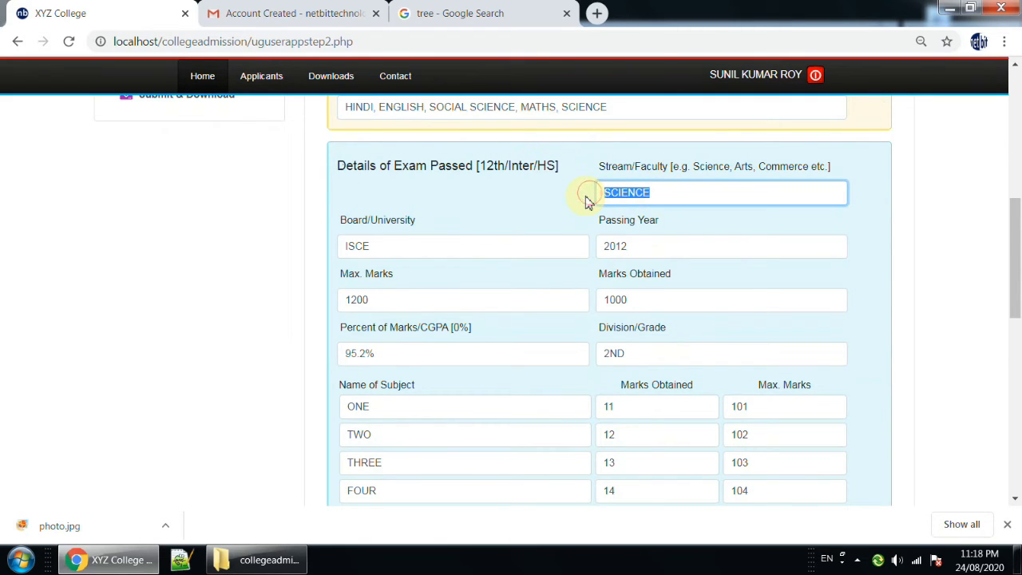
pyautogui.moveTo(447, 250); pyautogui.dragTo(348, 249)
pyautogui.moveTo(647, 242); pyautogui.dragTo(599, 244)
pyautogui.click(496, 304)
pyautogui.click(656, 298)
pyautogui.moveTo(409, 303); pyautogui.dragTo(302, 301)
pyautogui.moveTo(685, 297); pyautogui.dragTo(605, 297)
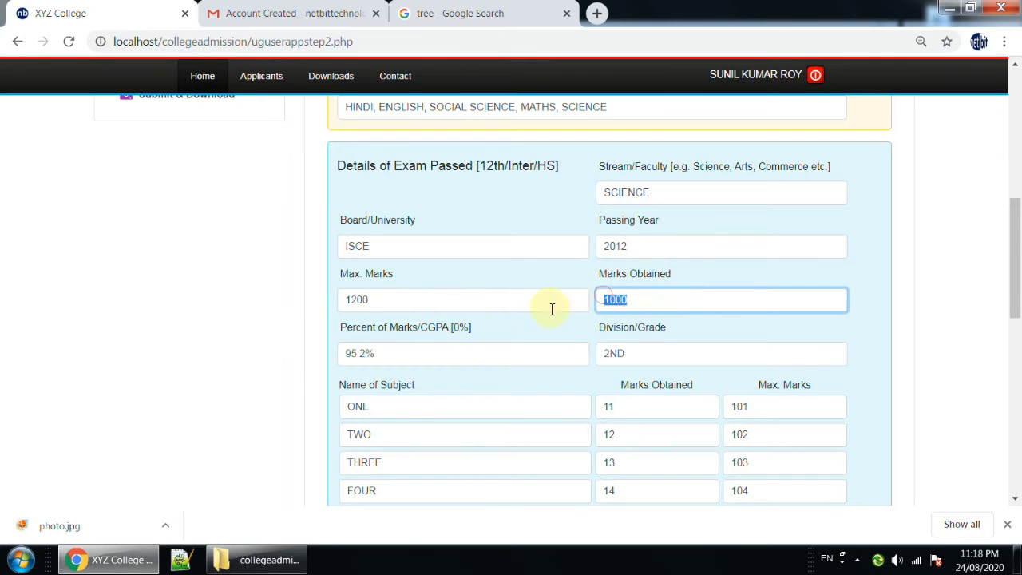
pyautogui.moveTo(405, 356); pyautogui.dragTo(343, 357)
pyautogui.moveTo(641, 356); pyautogui.dragTo(609, 353)
# Check the subject name, marks obtained and maximum marks fields in the first row of the 12th subject table.
pyautogui.scroll(-2, 604, 356)
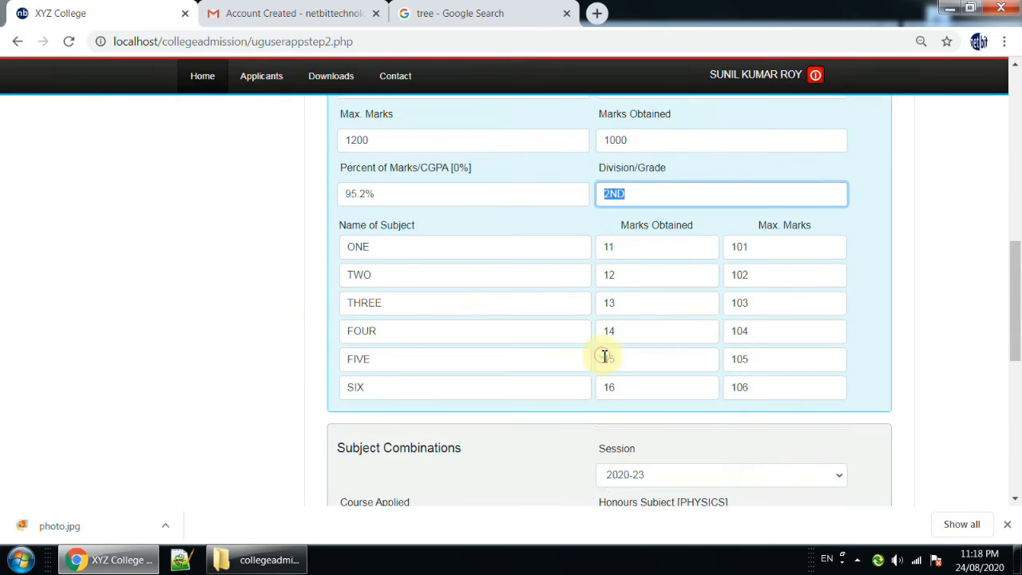
pyautogui.click(415, 250)
pyautogui.moveTo(376, 250); pyautogui.dragTo(346, 247)
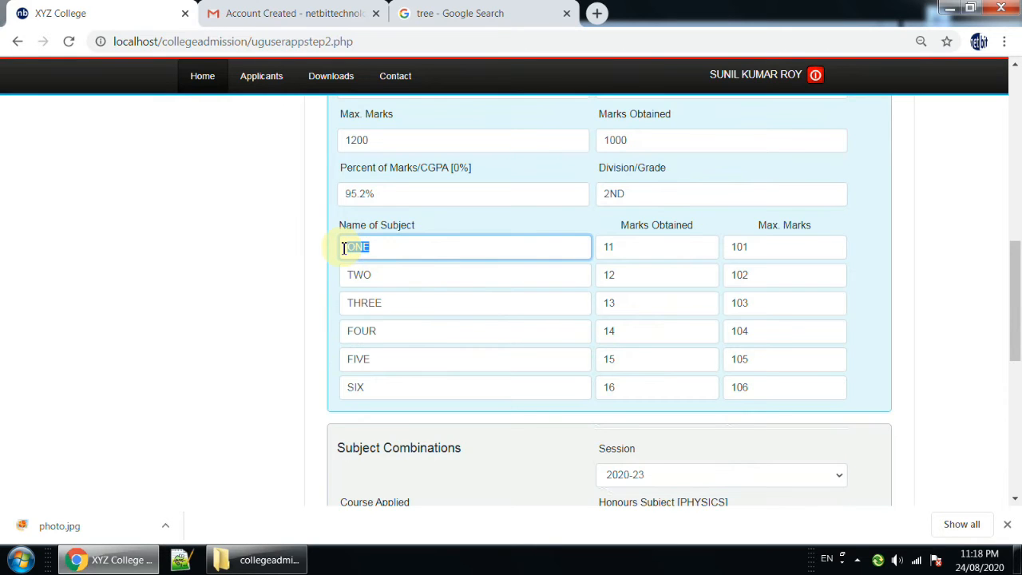
pyautogui.moveTo(660, 246); pyautogui.dragTo(586, 247)
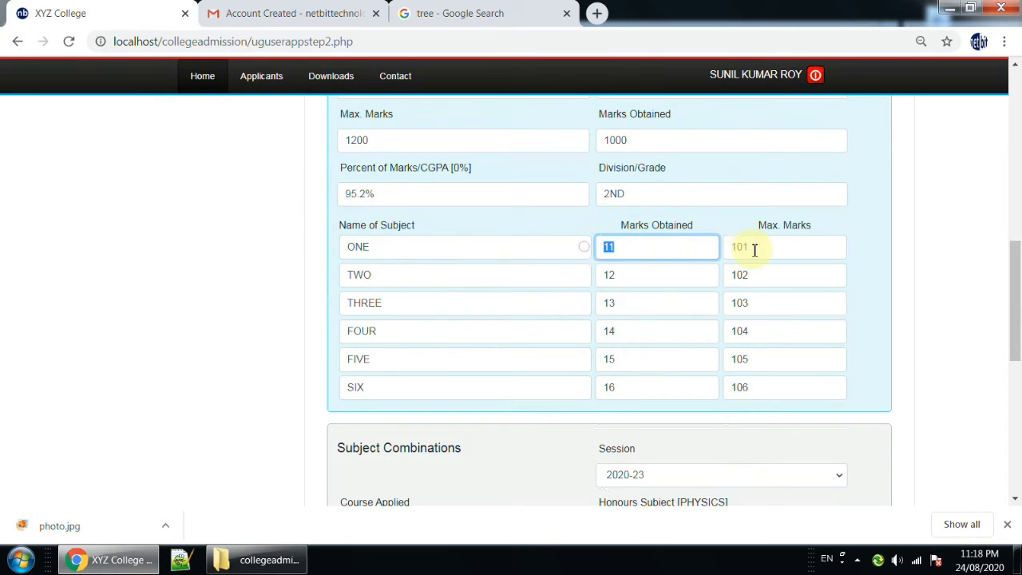
pyautogui.moveTo(759, 250); pyautogui.dragTo(727, 251)
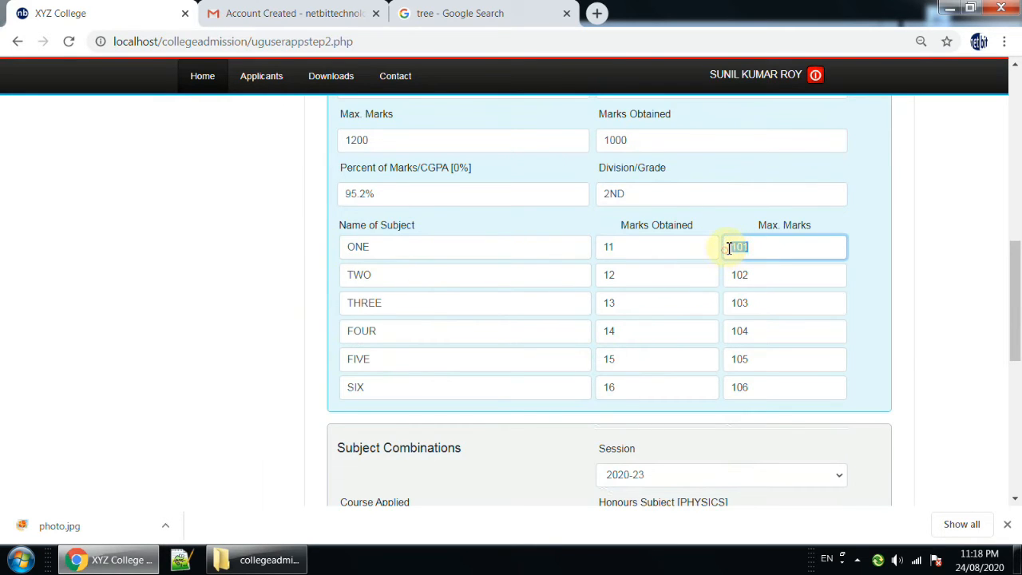
# Fill the first row of the 12th subject table with HINDI, 75 marks obtained and 100 maximum marks.
pyautogui.doubleClick(456, 248)
pyautogui.scroll(1, 612, 245)
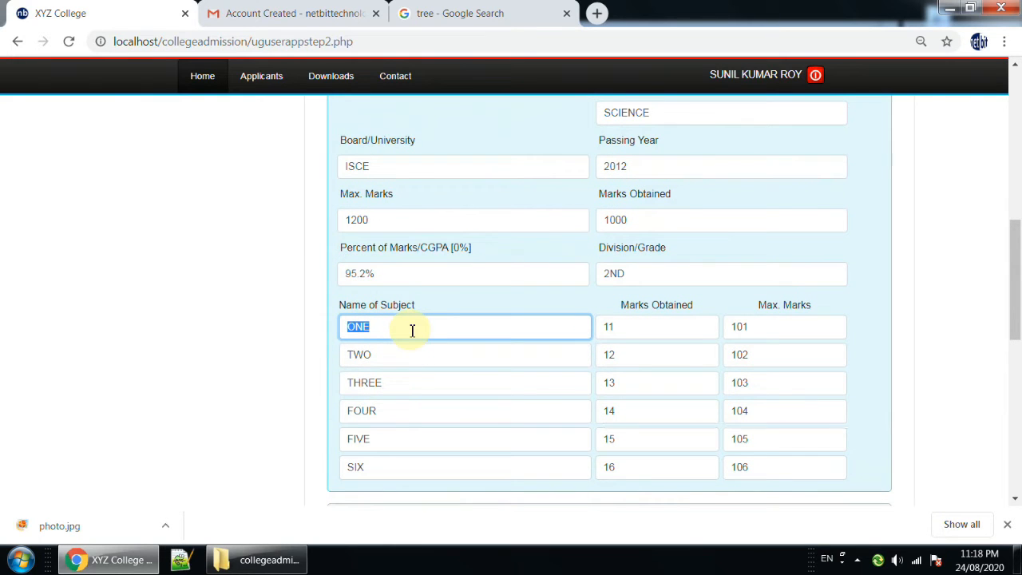
pyautogui.write('HINDI')
pyautogui.moveTo(631, 328); pyautogui.dragTo(575, 327)
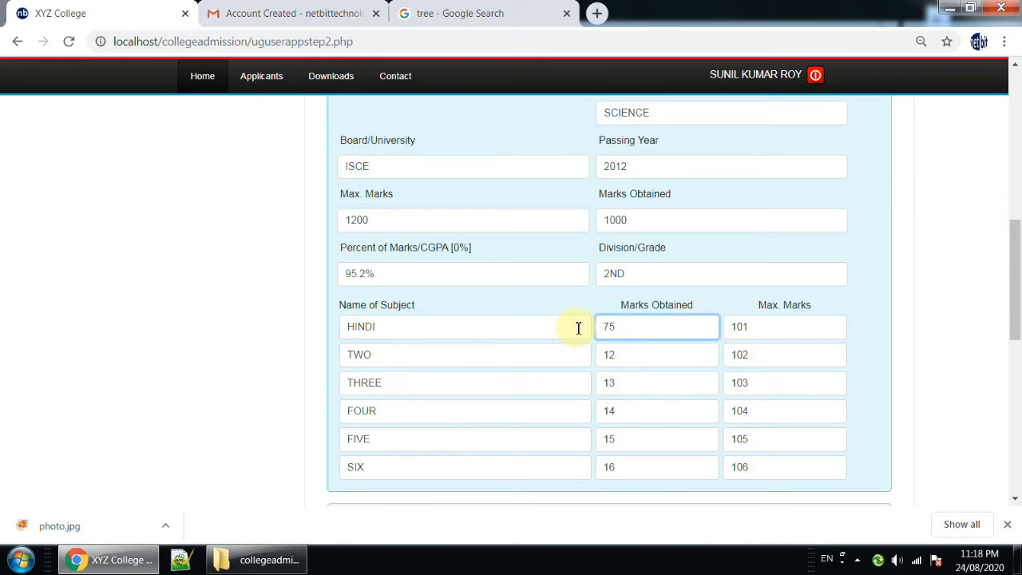
pyautogui.moveTo(791, 328); pyautogui.dragTo(710, 328)
pyautogui.write('100')
# Fill the second row of the 12th subject table with PHYSICS, 72 marks obtained and 100 maximum marks.
pyautogui.doubleClick(408, 354)
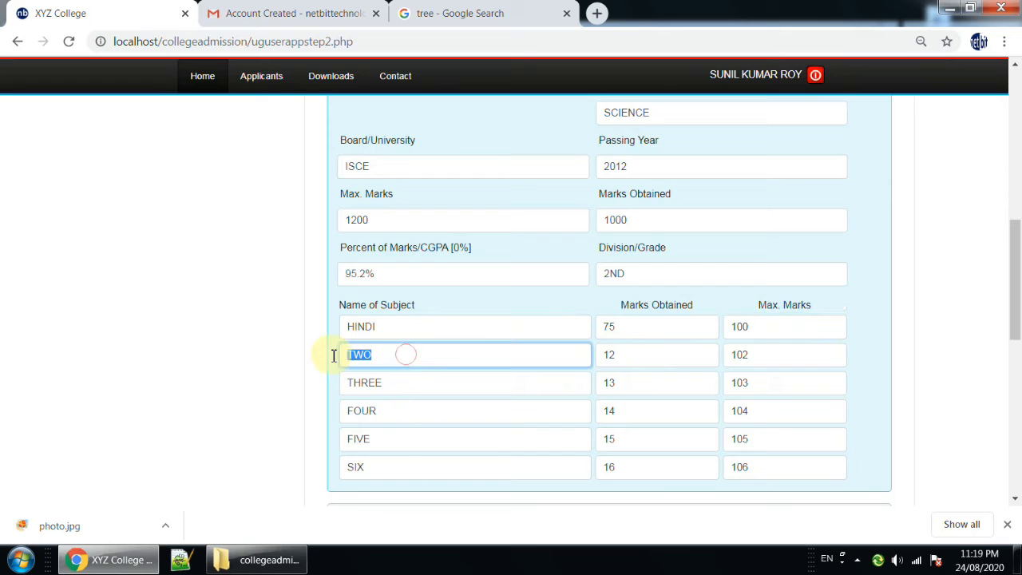
pyautogui.write('PHYSICS')
pyautogui.doubleClick(610, 354)
pyautogui.write('72')
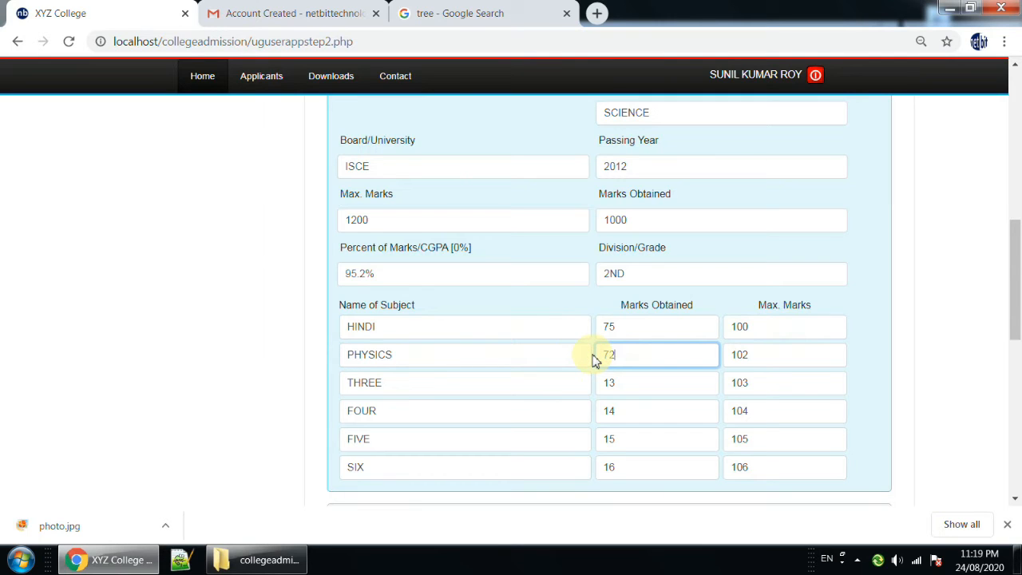
pyautogui.doubleClick(783, 355)
pyautogui.write('100')
# Fill the third row of the 12th subject table with CHEMISTRY, 64 marks obtained and 100 maximum marks.
pyautogui.moveTo(405, 382); pyautogui.dragTo(331, 395)
pyautogui.write('CHEMISTR')
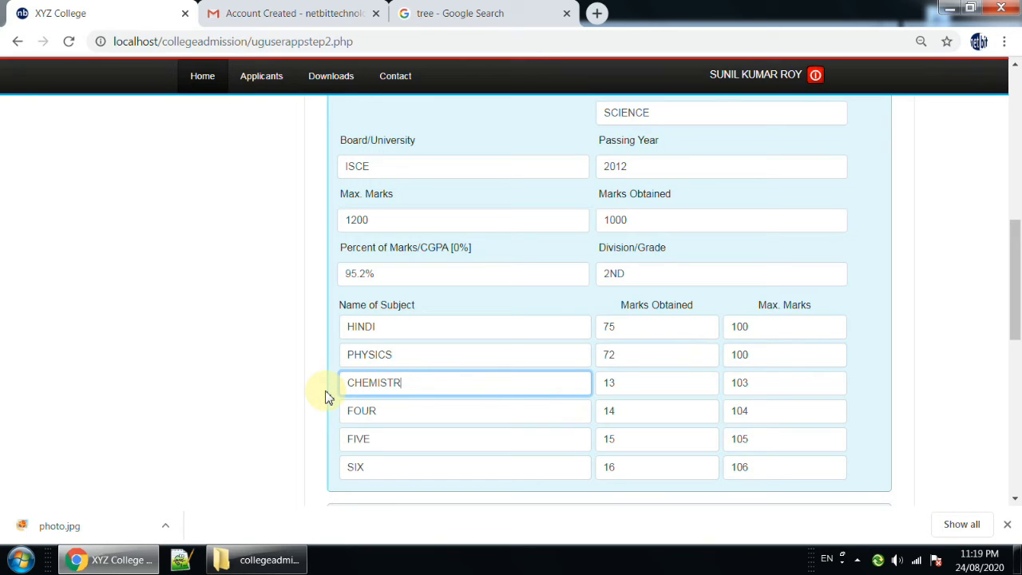
pyautogui.write('Y')
pyautogui.moveTo(641, 385); pyautogui.dragTo(595, 393)
pyautogui.press('BackSpace')
pyautogui.write('64')
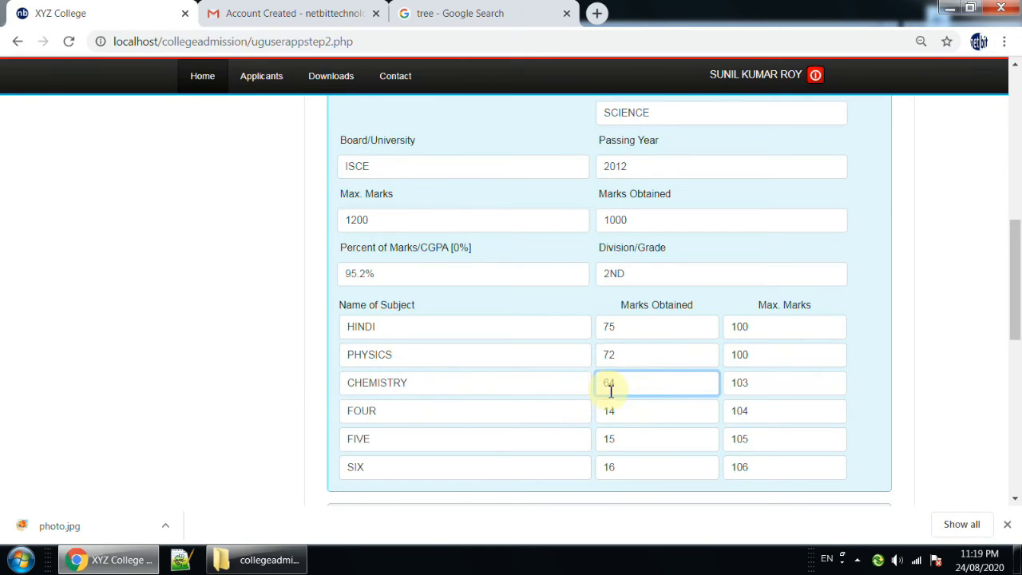
pyautogui.moveTo(770, 381); pyautogui.dragTo(729, 383)
pyautogui.press('BackSpace')
pyautogui.write('100')
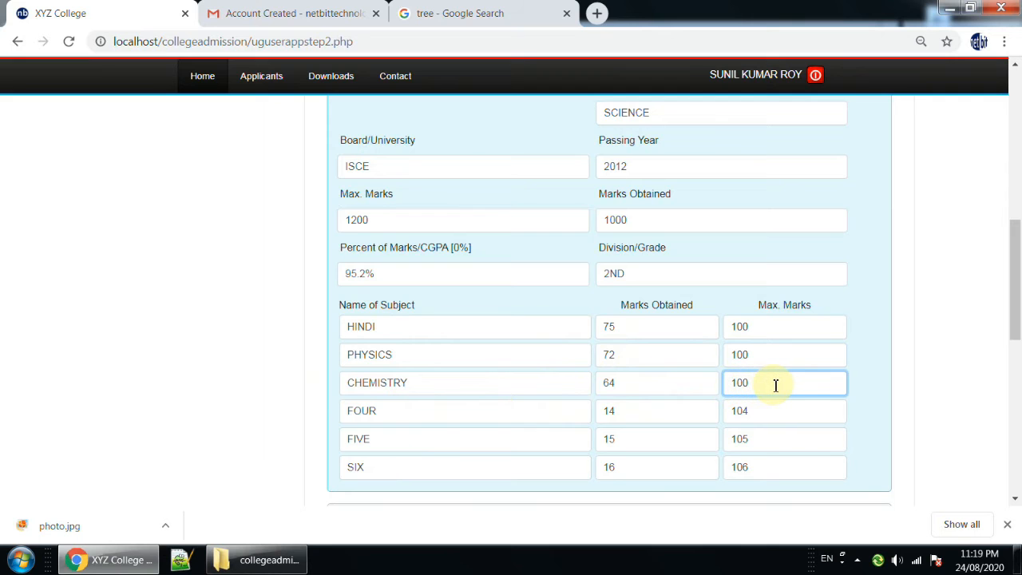
# Choose session 2020-23 under Subject Combinations and look through the Course Applied options.
pyautogui.scroll(-1, 775, 386)
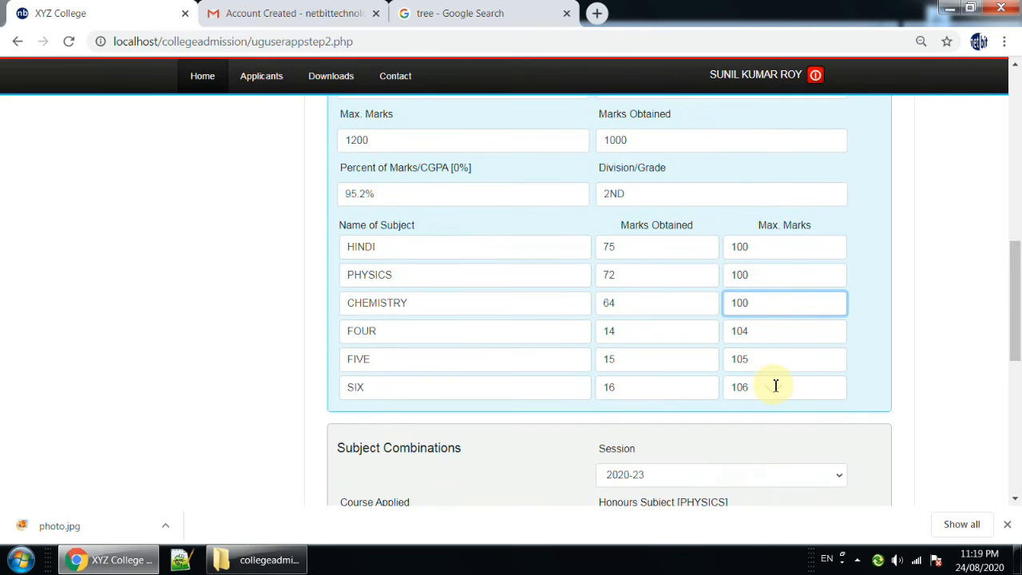
pyautogui.scroll(-2, 775, 386)
pyautogui.scroll(-1, 751, 324)
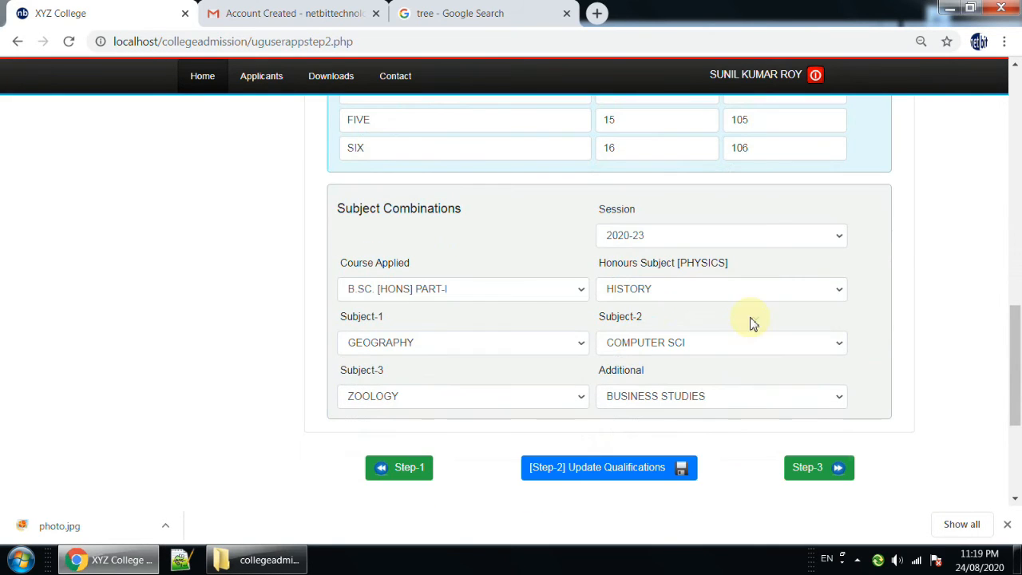
pyautogui.moveTo(337, 209); pyautogui.dragTo(504, 235)
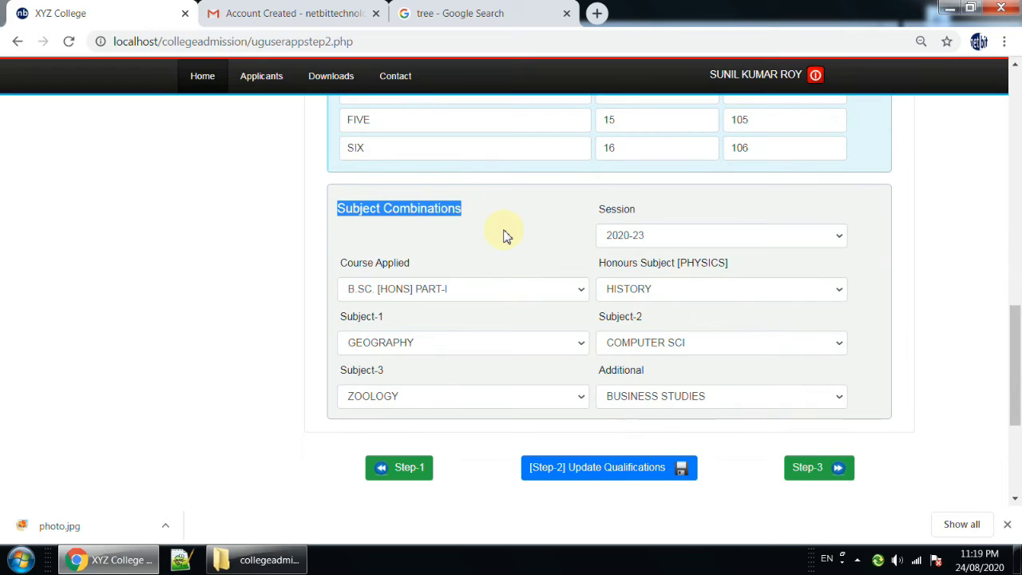
pyautogui.click(743, 240)
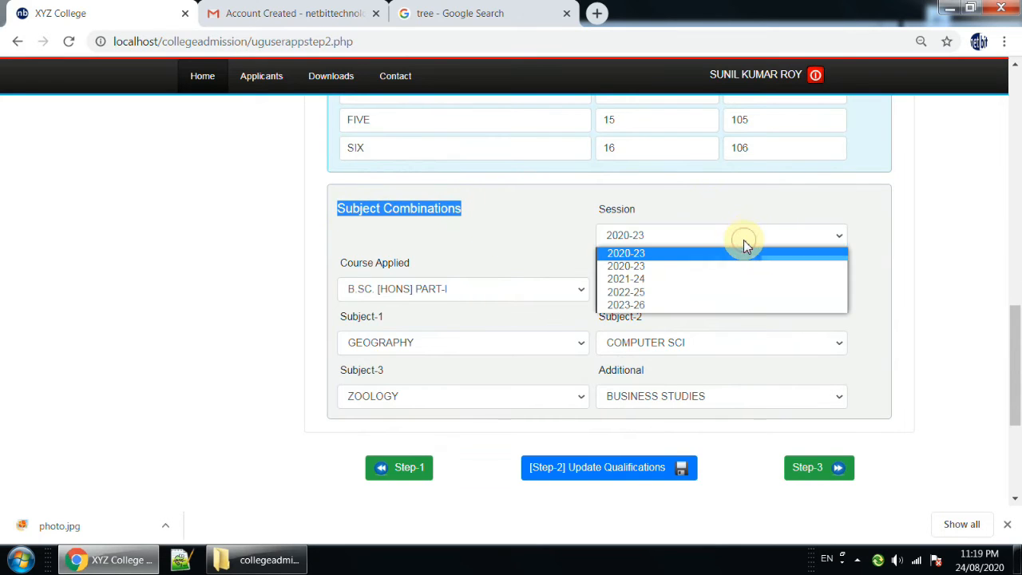
pyautogui.click(621, 254)
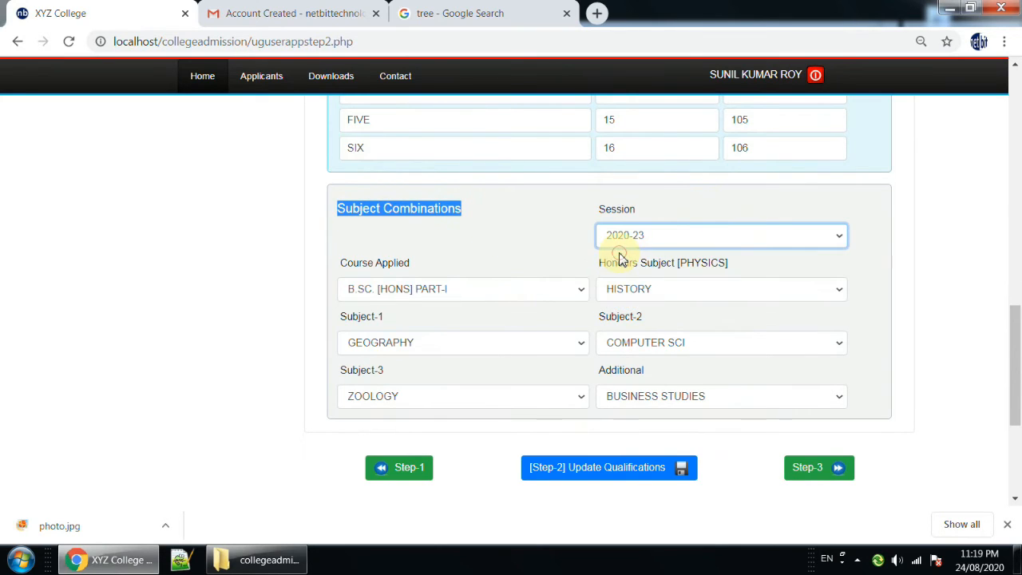
pyautogui.click(522, 291)
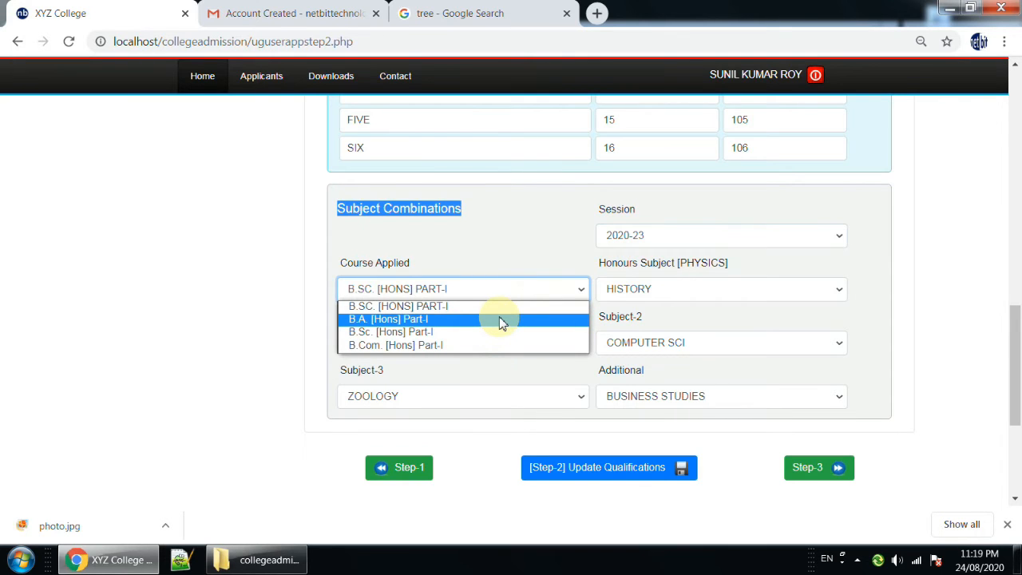
pyautogui.click(503, 247)
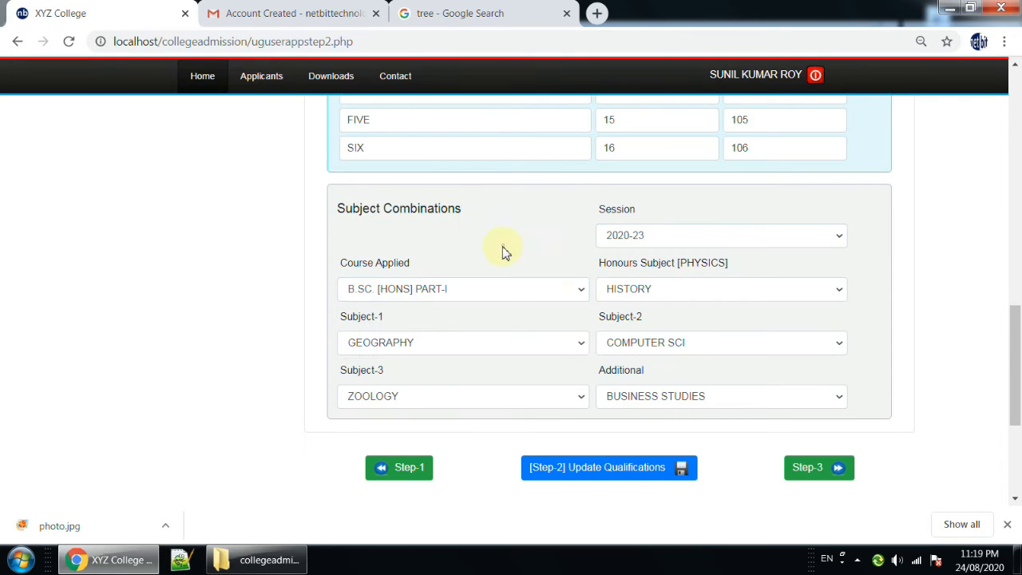
# Set the Honours Subject to Physics, matching the subject given in the field's label.
pyautogui.click(711, 291)
pyautogui.click(711, 292)
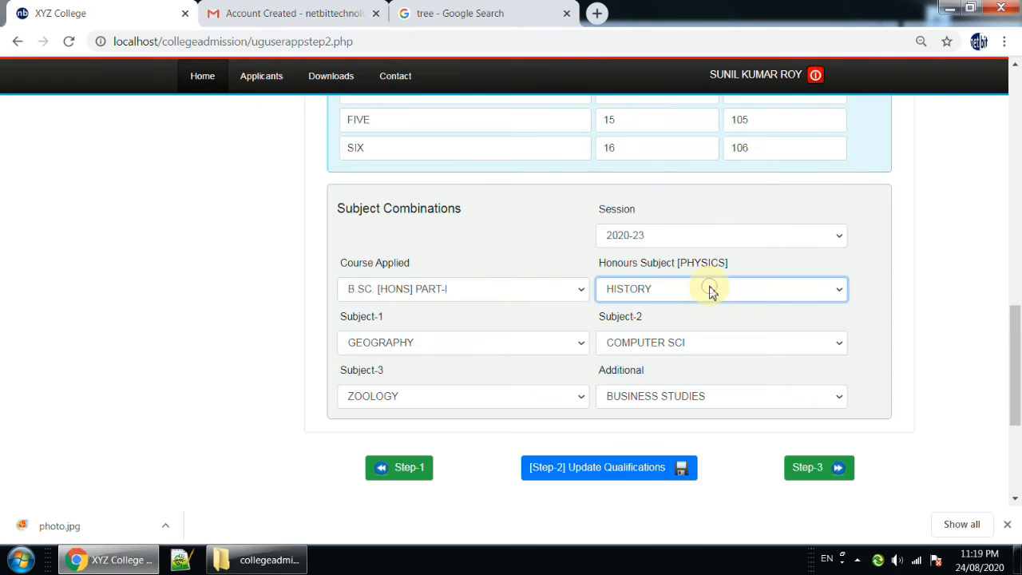
pyautogui.click(683, 267)
pyautogui.moveTo(683, 267); pyautogui.dragTo(728, 263)
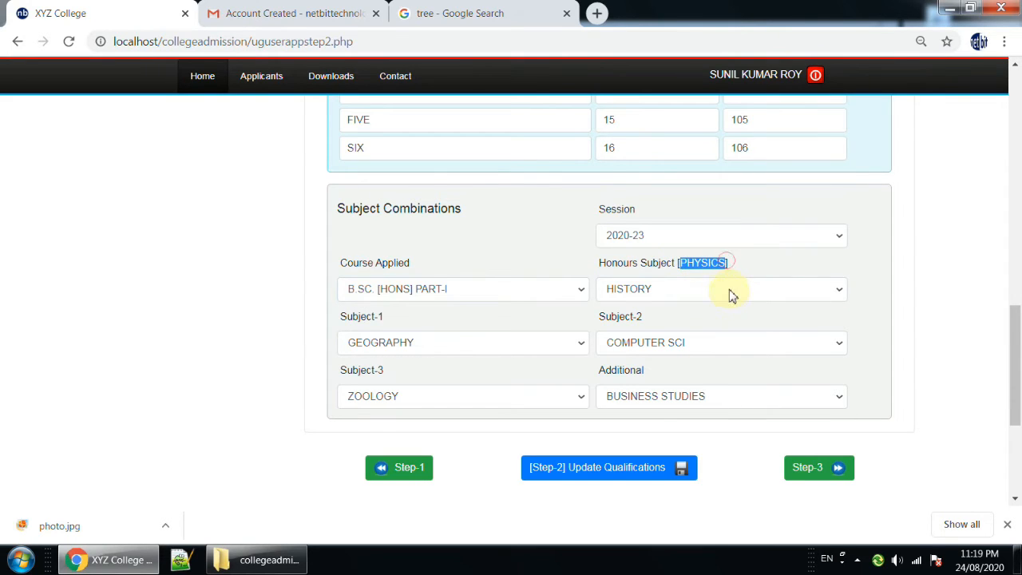
pyautogui.click(731, 295)
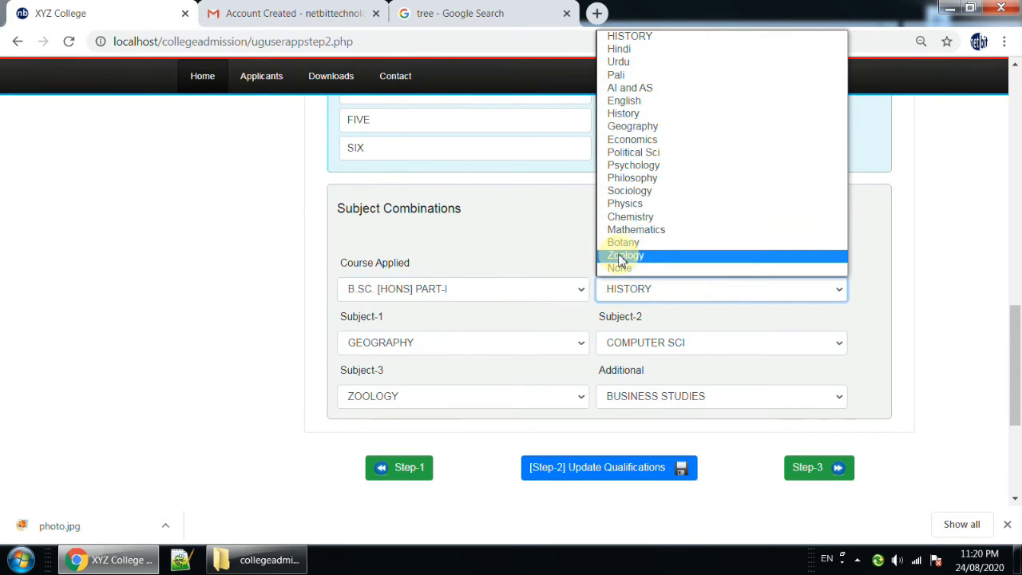
pyautogui.click(619, 204)
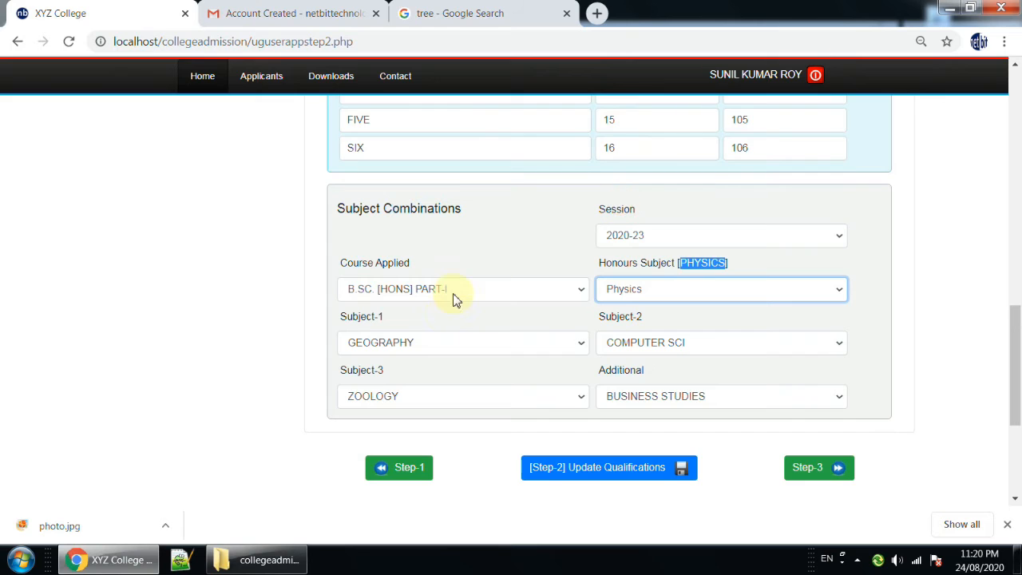
# Set Subject-1 to Chemistry and Subject-2 to Botany, and save the updated Step-2 qualifications.
pyautogui.click(452, 351)
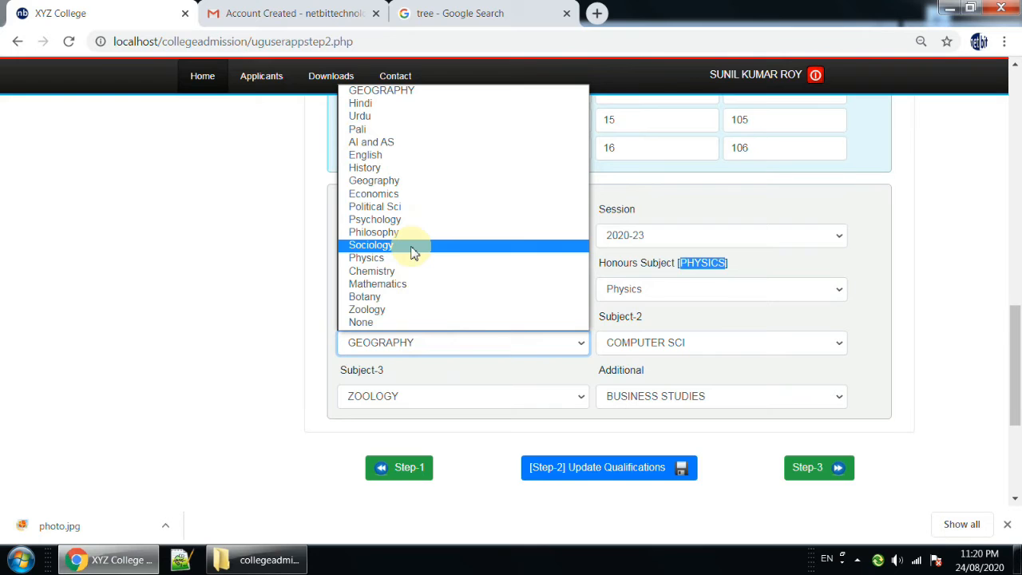
pyautogui.click(415, 270)
pyautogui.click(699, 348)
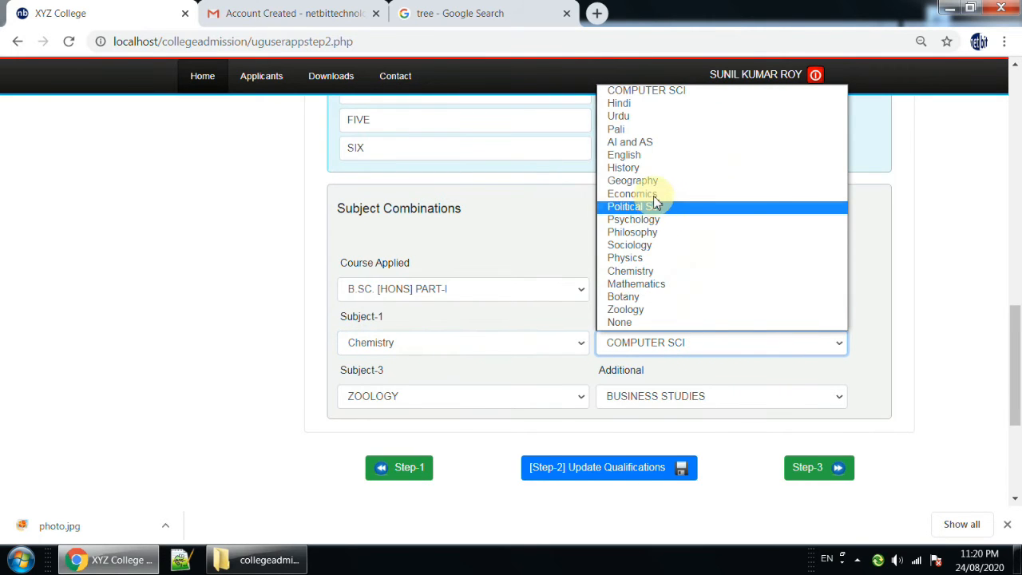
pyautogui.click(644, 297)
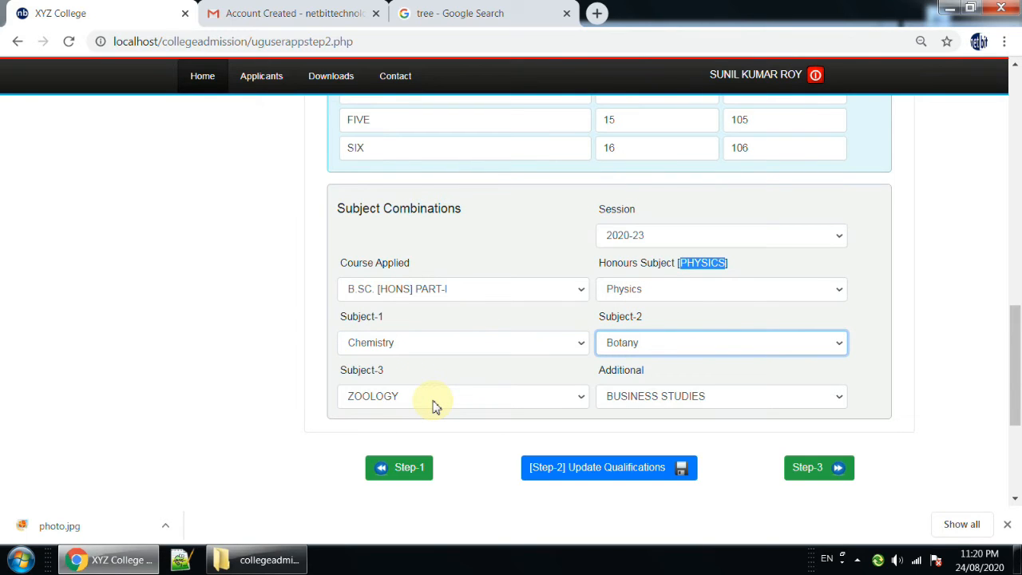
pyautogui.click(876, 352)
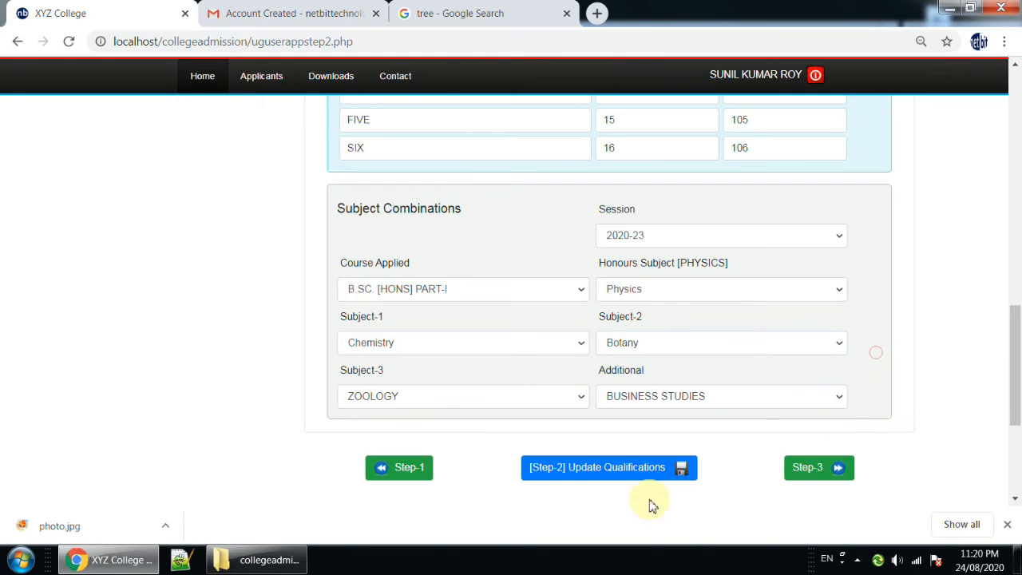
pyautogui.click(612, 477)
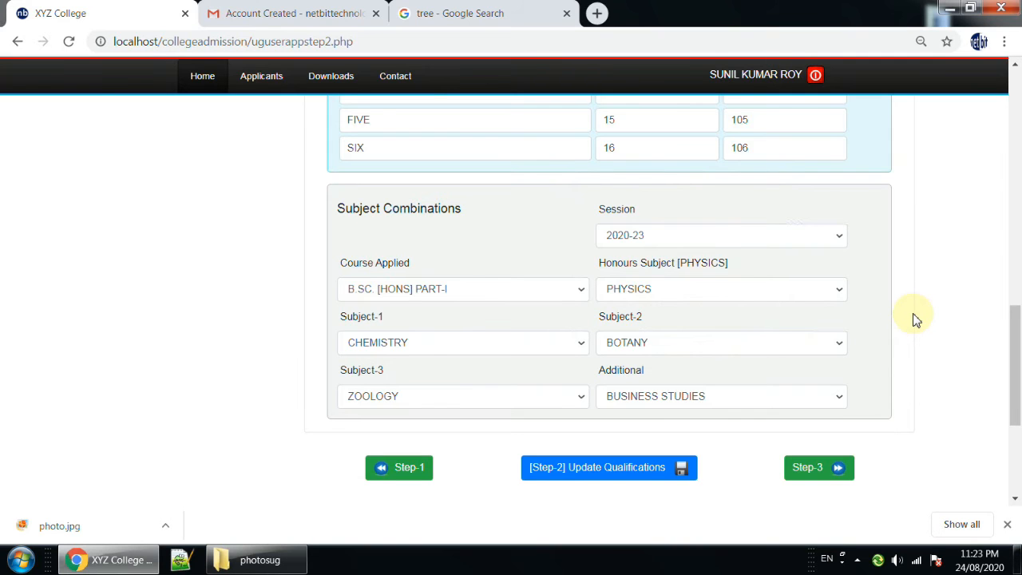
# Return to the Dashboard / Welcome page and check the status of the Personal Info, Subject Combination and Upload Documents steps.
pyautogui.scroll(15, 915, 320)
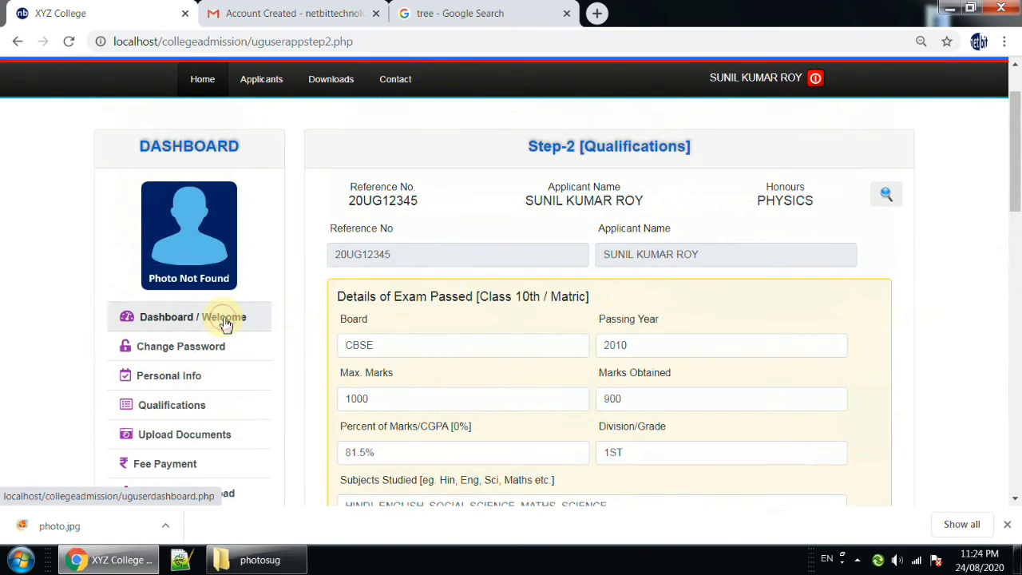
pyautogui.click(224, 319)
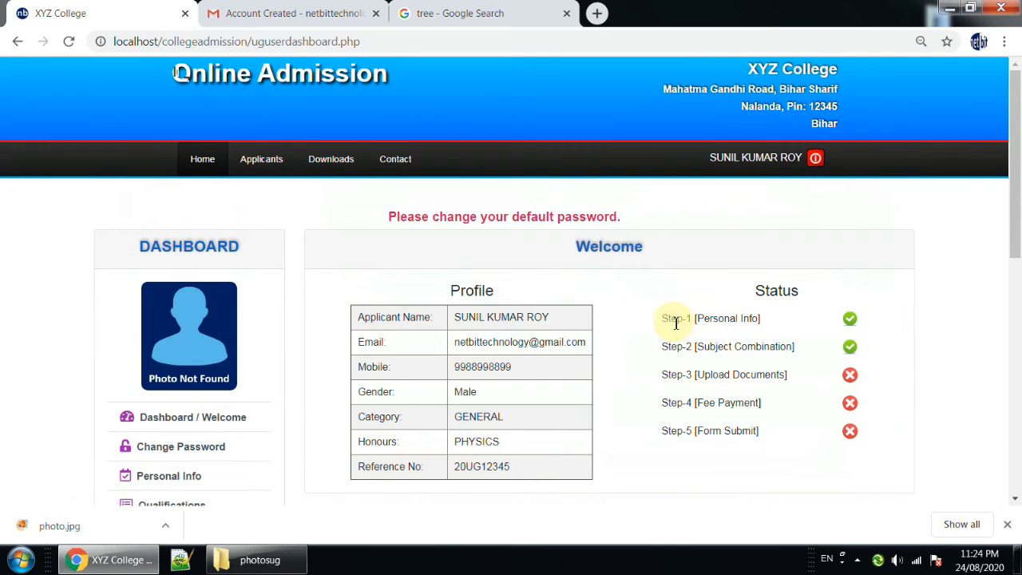
pyautogui.moveTo(662, 318); pyautogui.dragTo(767, 318)
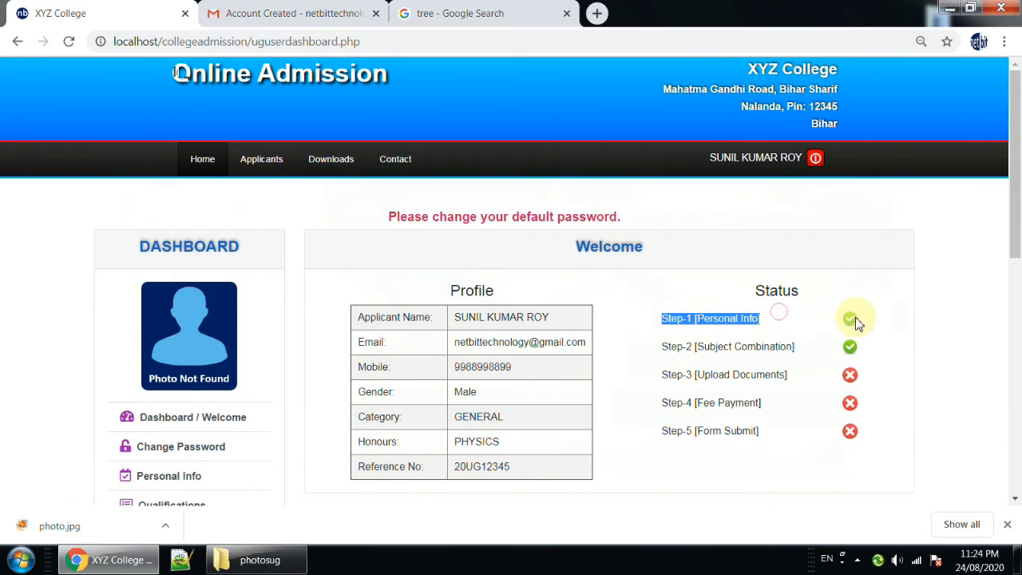
pyautogui.moveTo(667, 346); pyautogui.dragTo(788, 346)
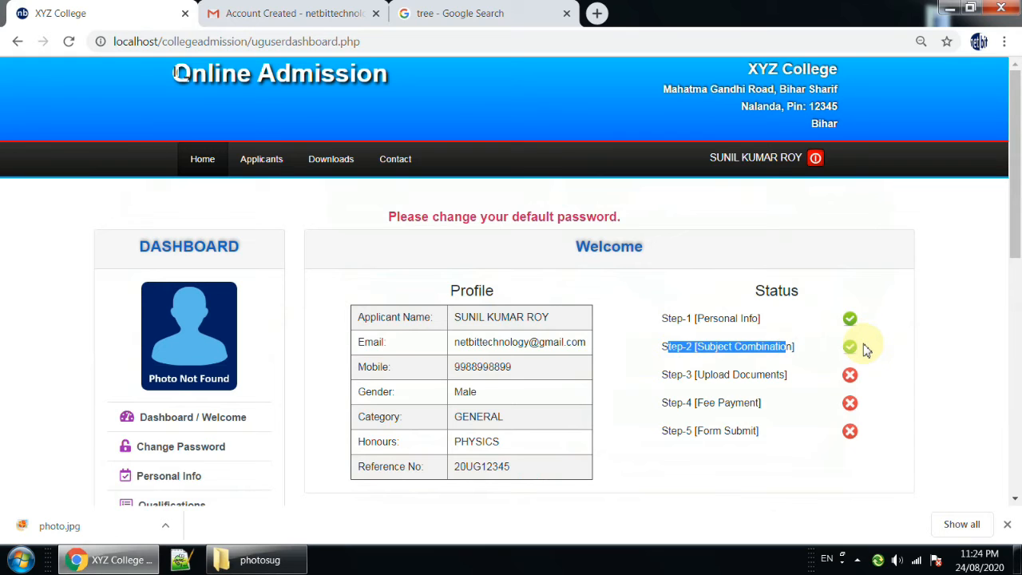
pyautogui.scroll(-1, 690, 319)
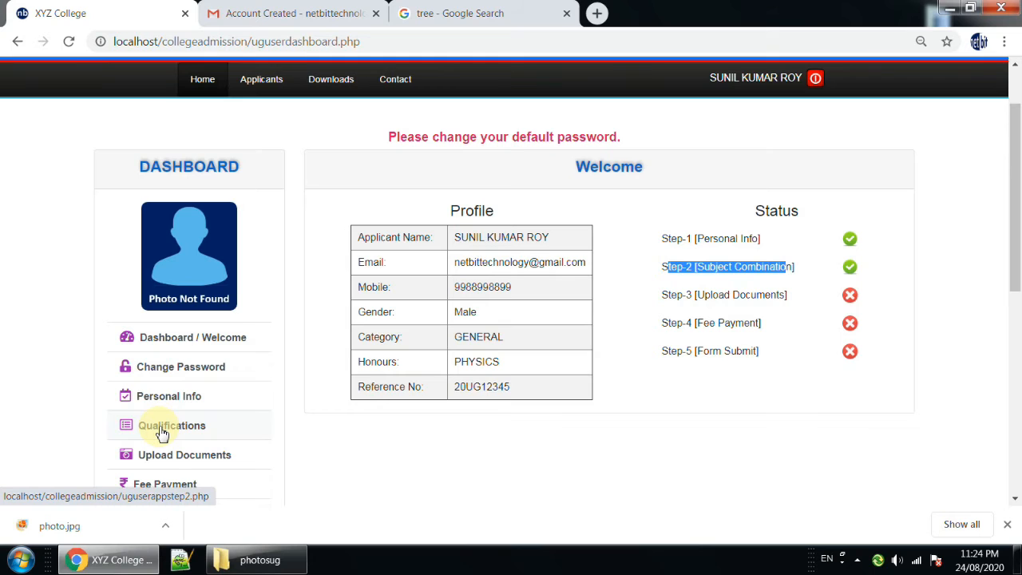
pyautogui.moveTo(664, 297); pyautogui.dragTo(796, 298)
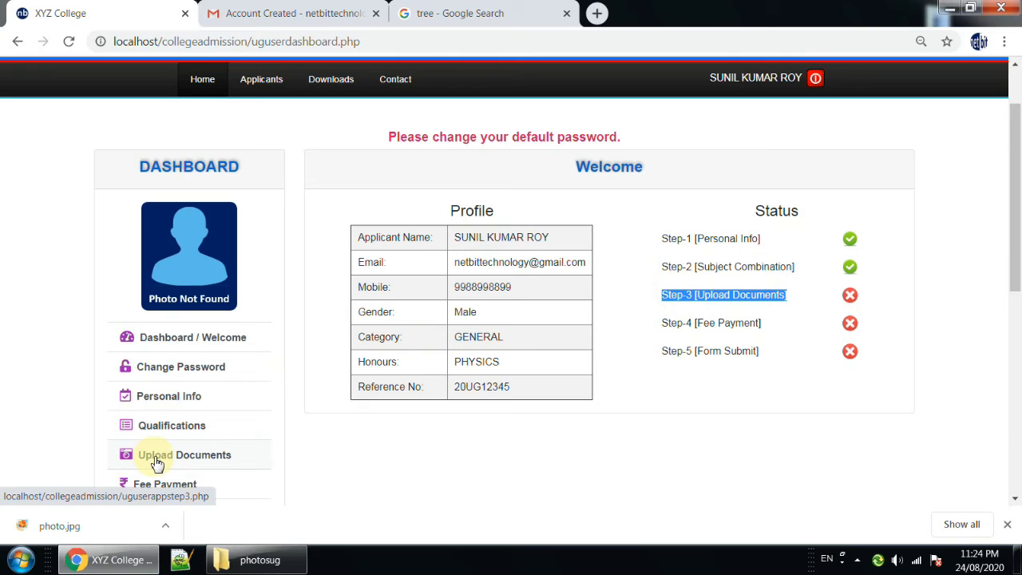
# Open the Upload Documents page and review the upload notes, including the JPG format and 200 KB size limit.
pyautogui.moveTo(268, 89)
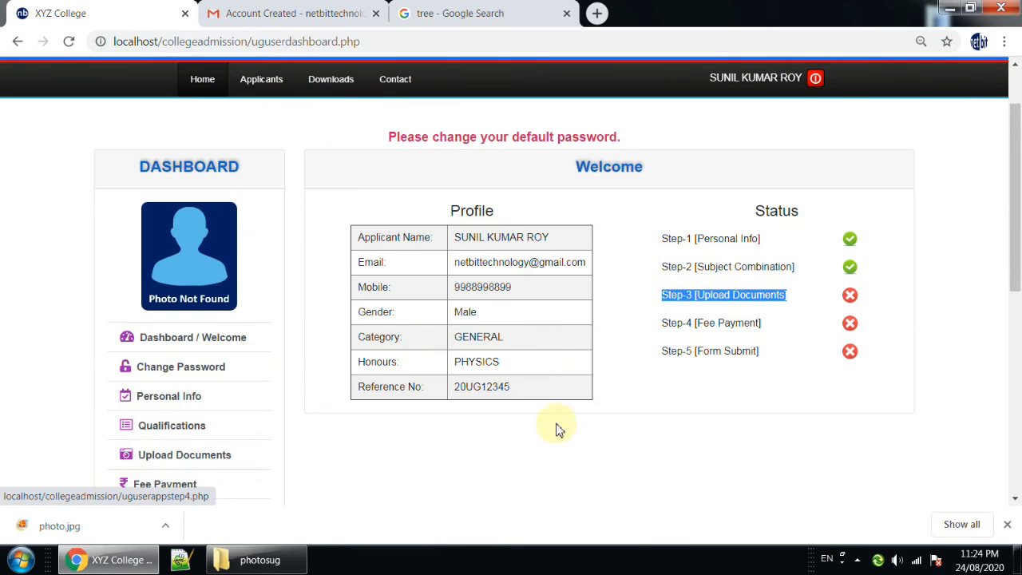
pyautogui.click(175, 463)
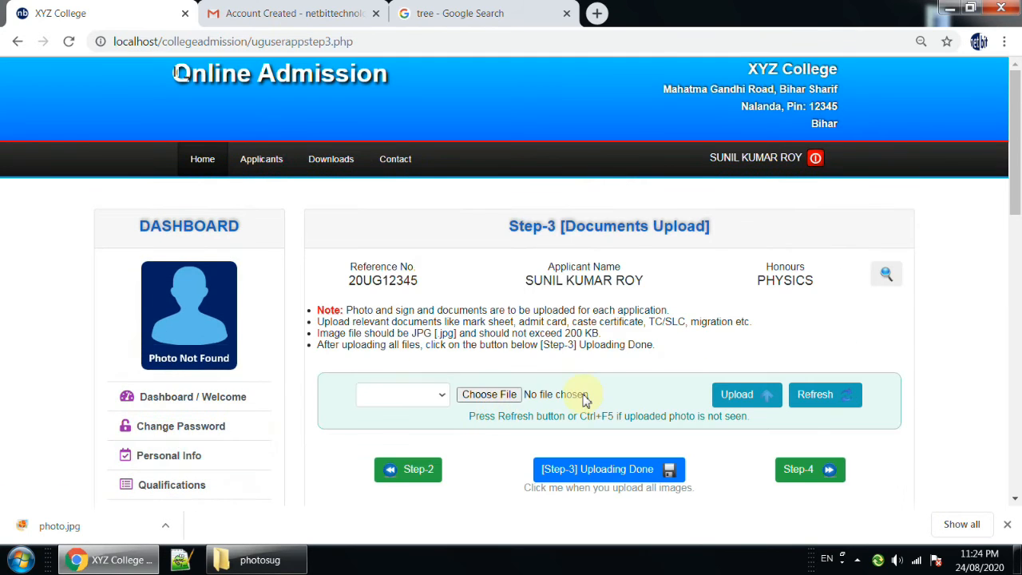
pyautogui.scroll(-1, 581, 399)
pyautogui.moveTo(1017, 218); pyautogui.dragTo(1018, 227)
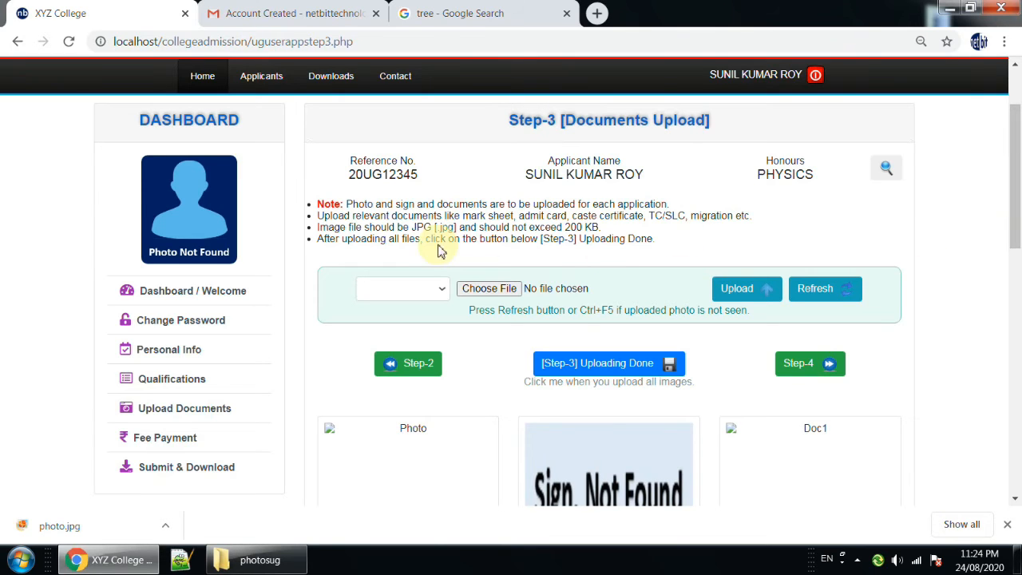
pyautogui.moveTo(319, 230); pyautogui.dragTo(601, 228)
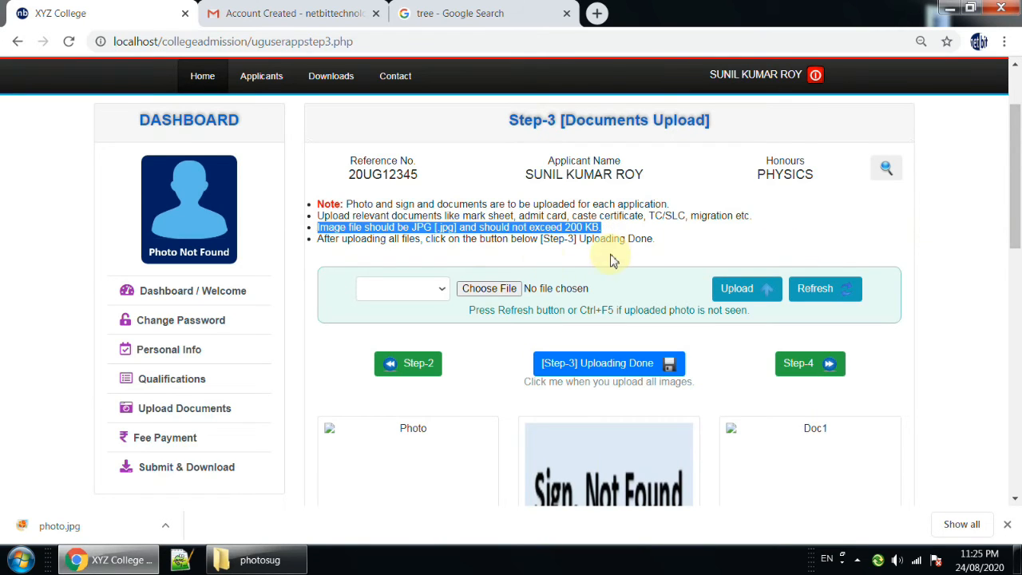
# Set the upload type to Photo and choose photo.jpg from the documents folder on the Desktop.
pyautogui.click(409, 293)
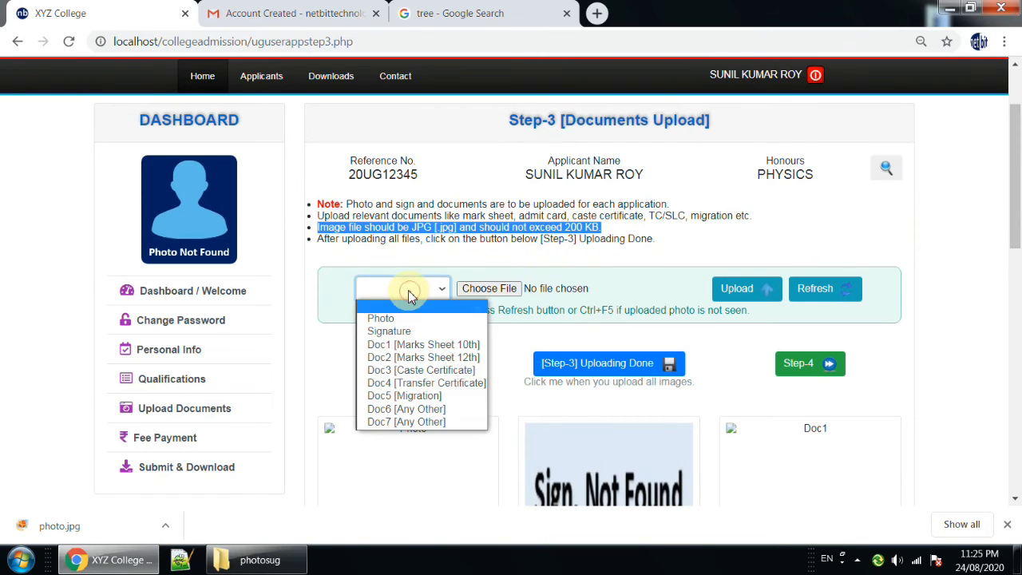
pyautogui.click(390, 319)
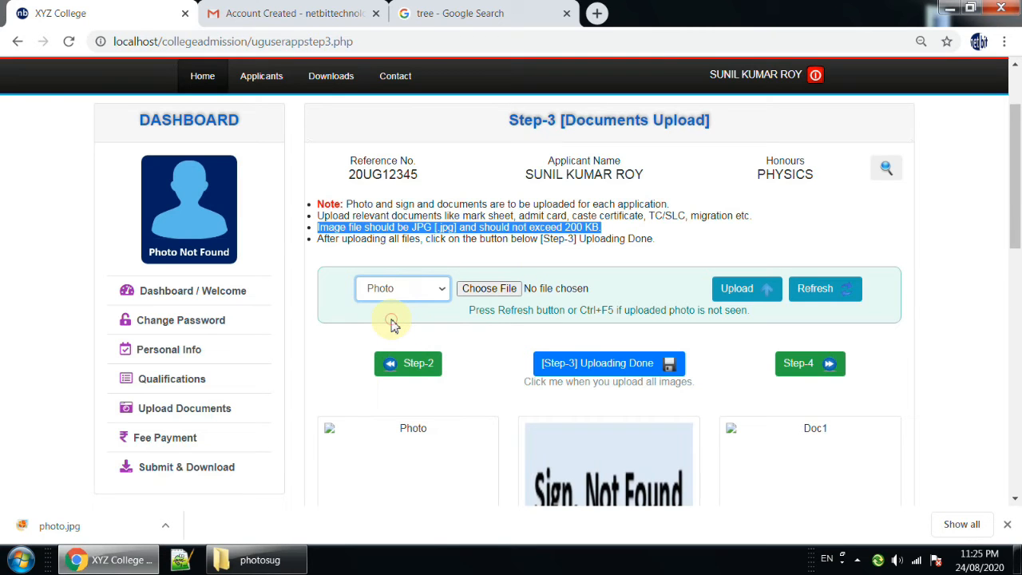
pyautogui.click(495, 291)
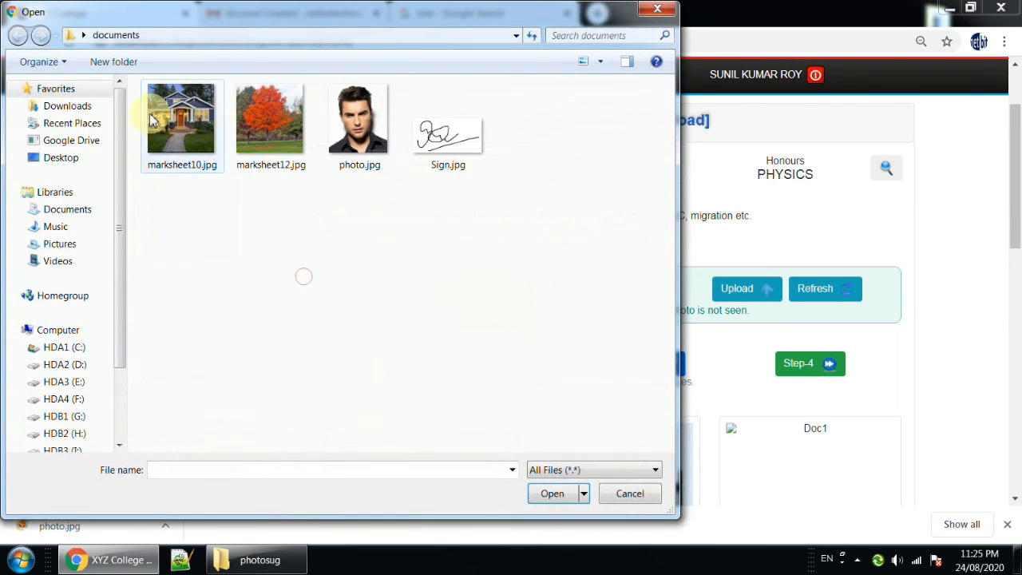
pyautogui.click(63, 157)
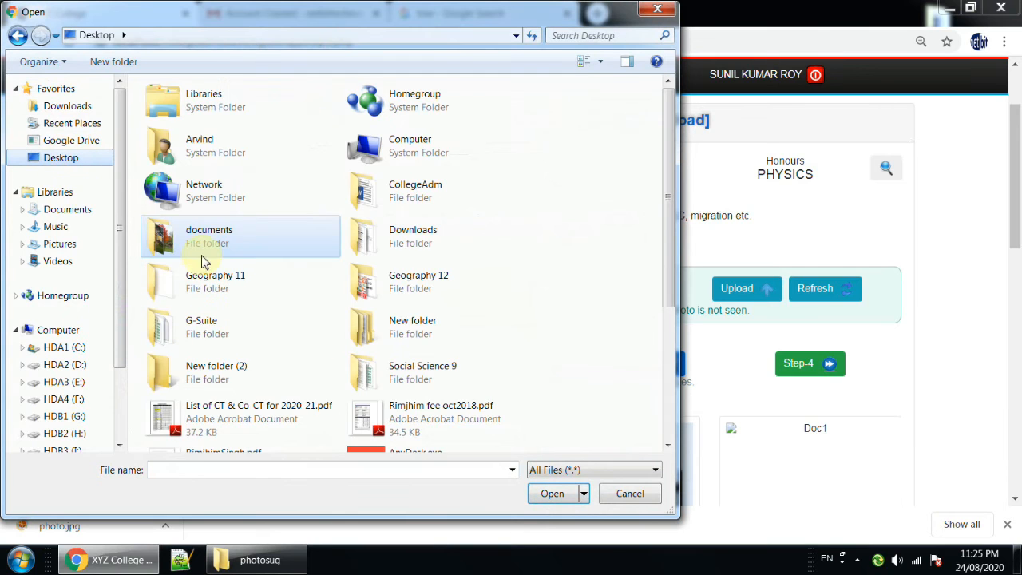
pyautogui.doubleClick(204, 249)
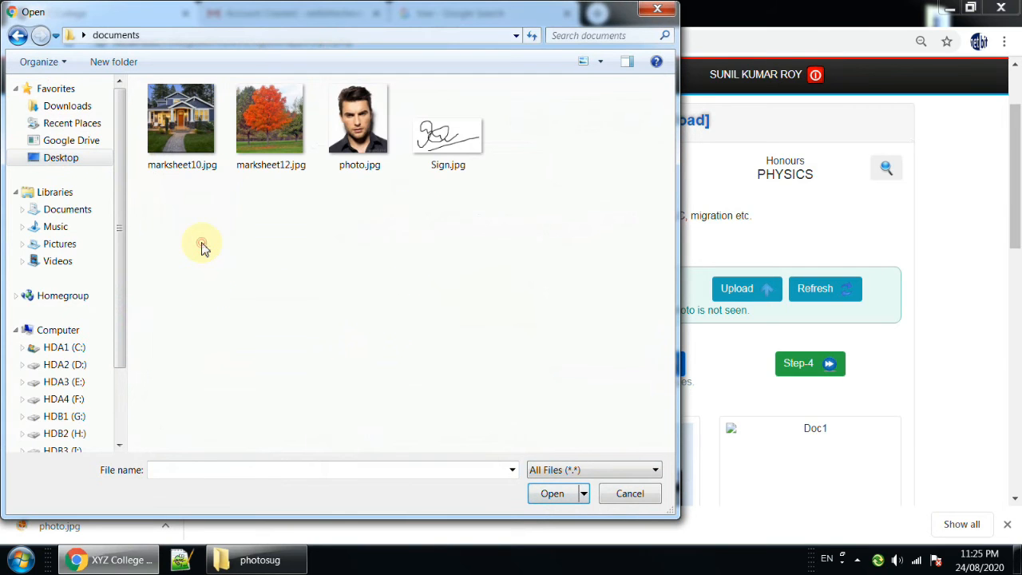
pyautogui.click(357, 143)
pyautogui.click(554, 492)
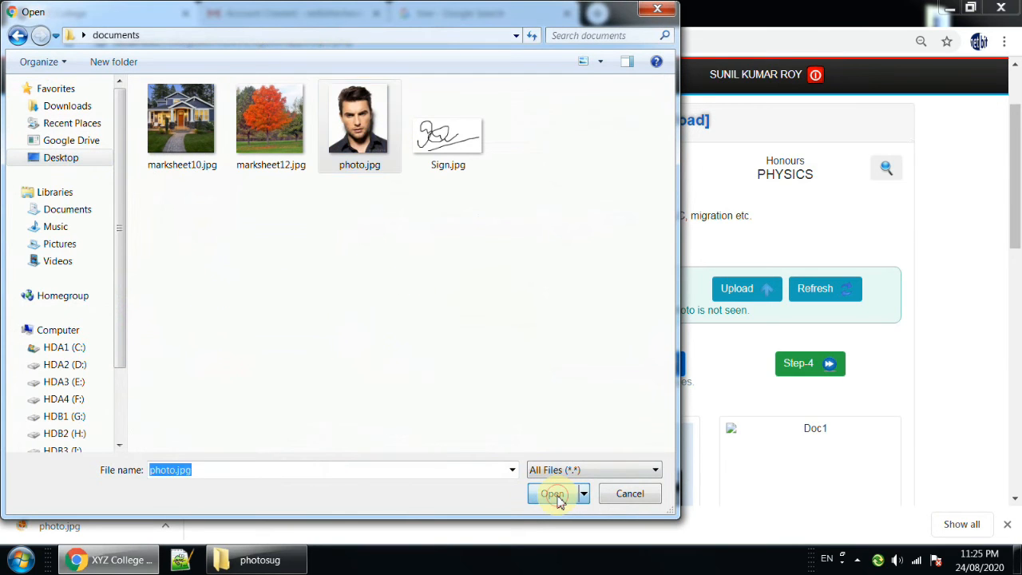
# Upload the chosen photo and refresh the Step-3 page to display it.
pyautogui.click(738, 295)
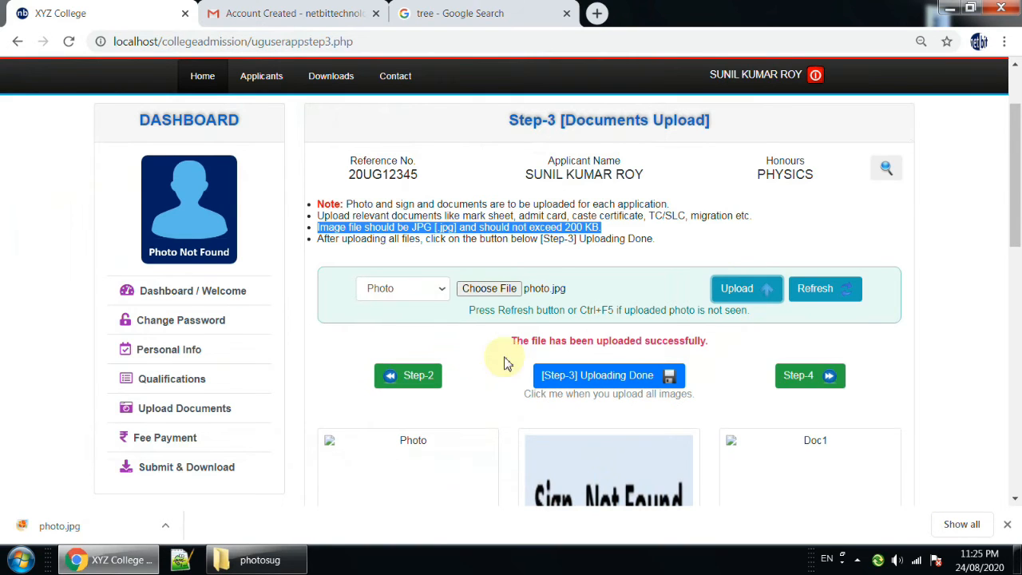
pyautogui.moveTo(512, 341); pyautogui.dragTo(710, 344)
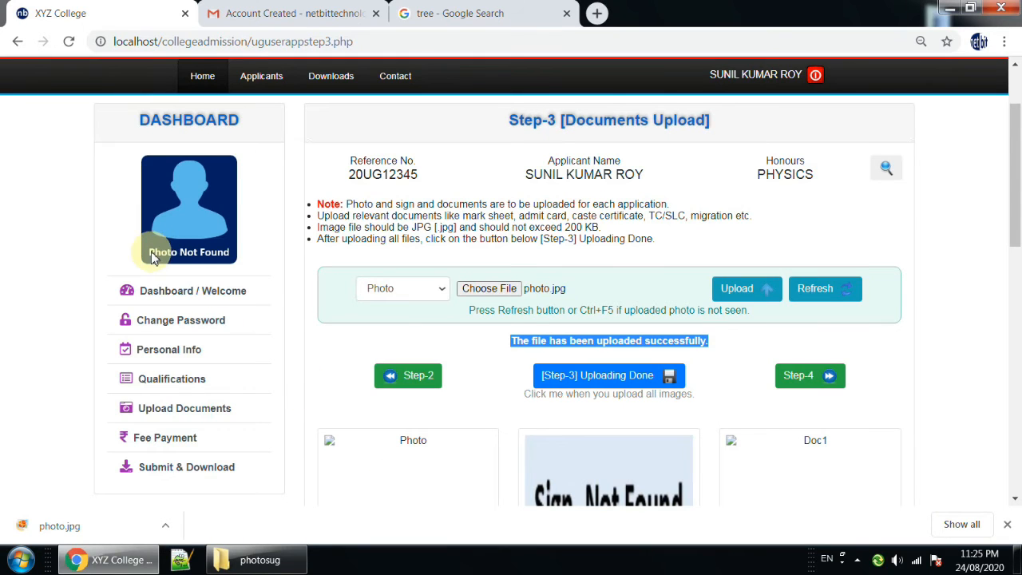
pyautogui.click(816, 292)
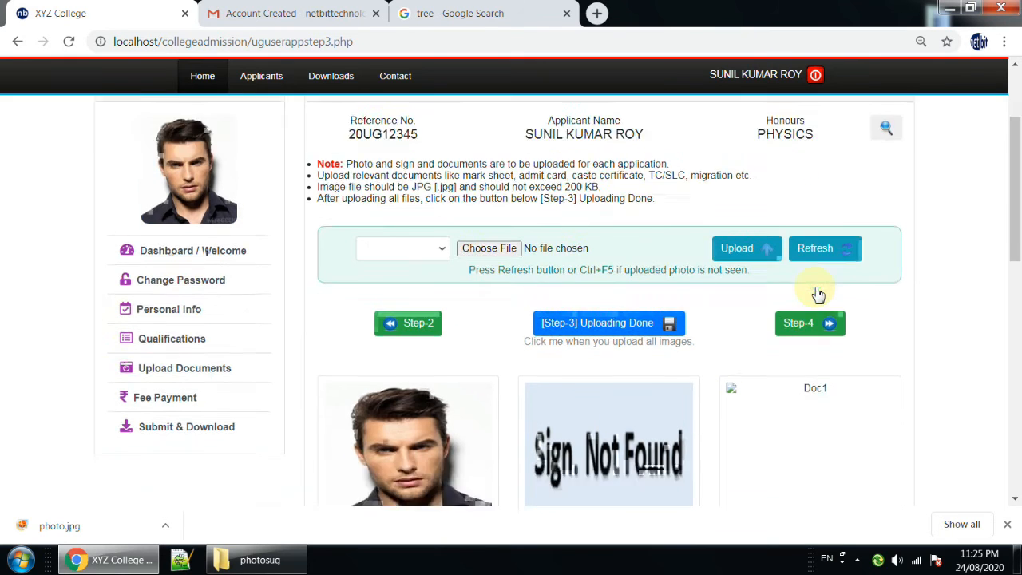
pyautogui.click(587, 360)
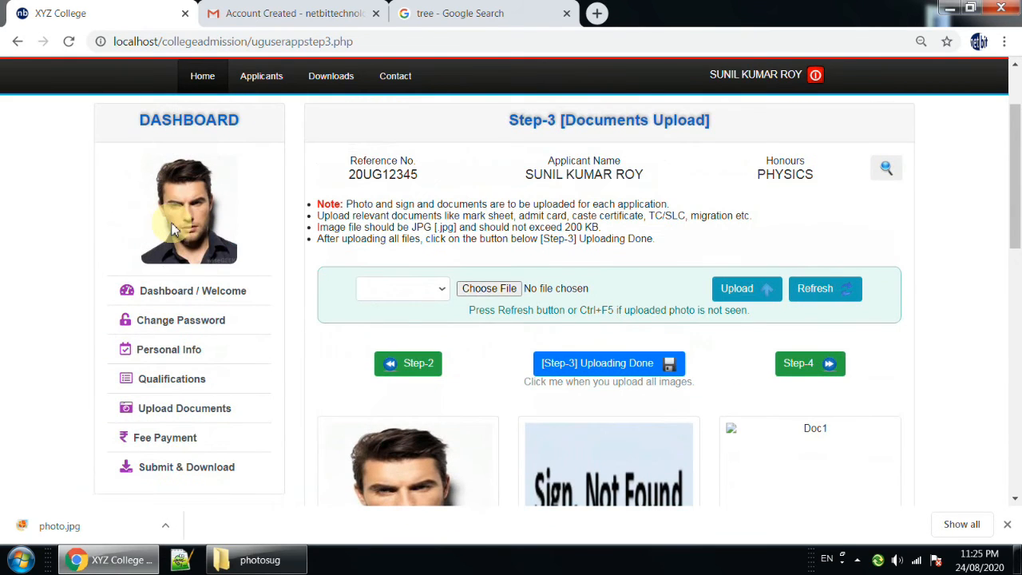
# Set the upload type to Signature, choose Sign.jpg and upload it.
pyautogui.click(392, 296)
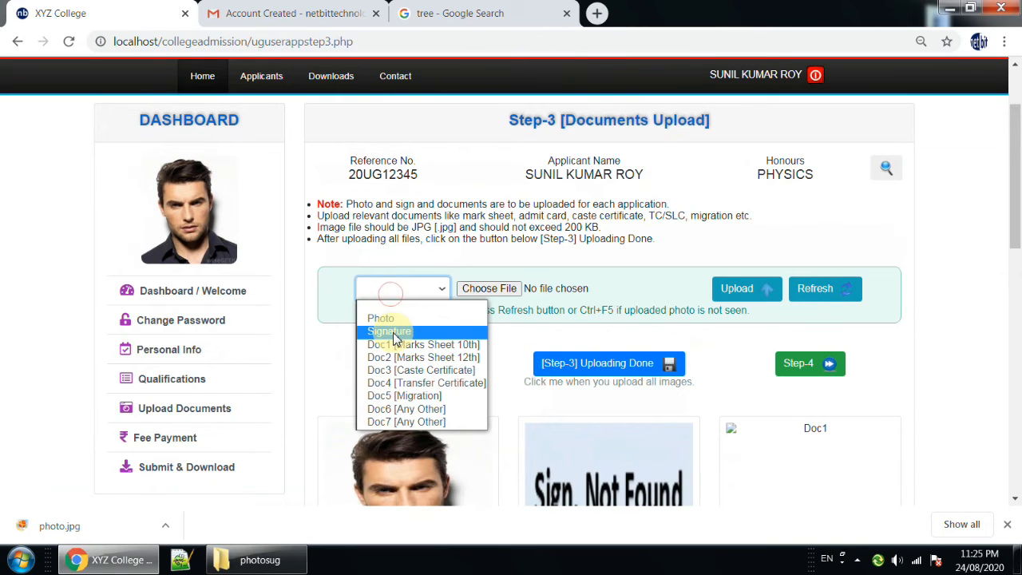
pyautogui.click(391, 331)
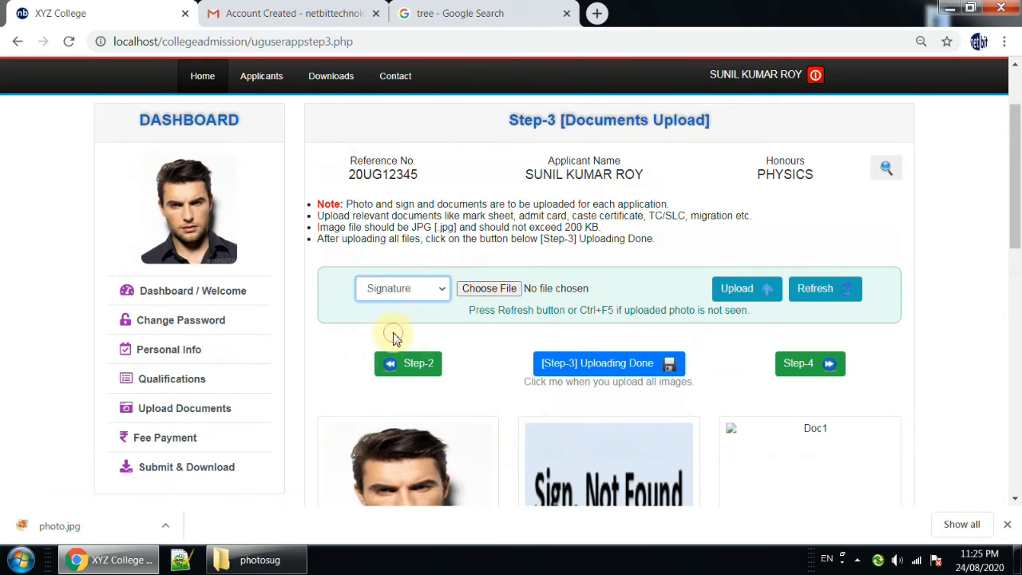
pyautogui.click(475, 292)
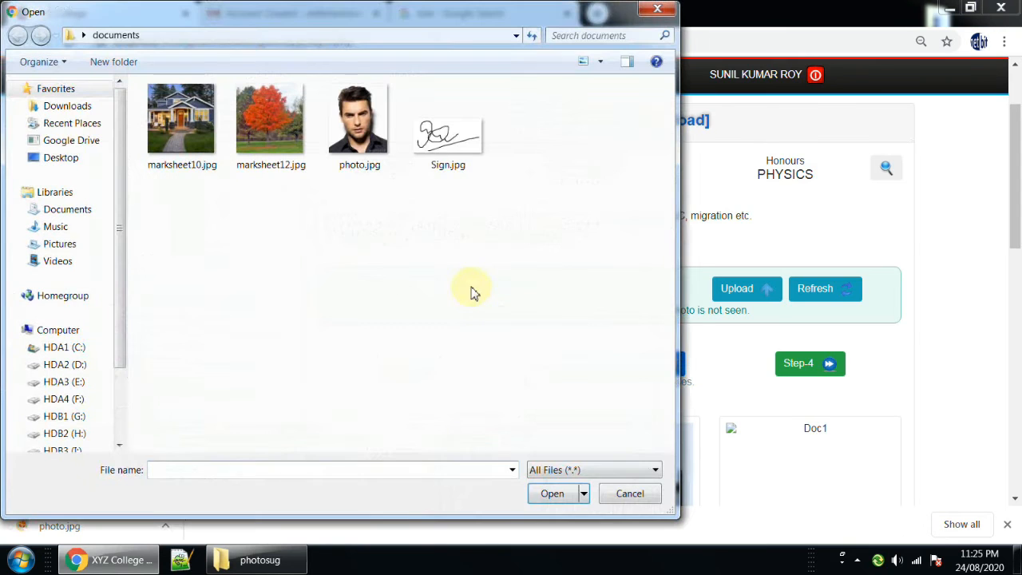
pyautogui.click(446, 142)
pyautogui.click(471, 163)
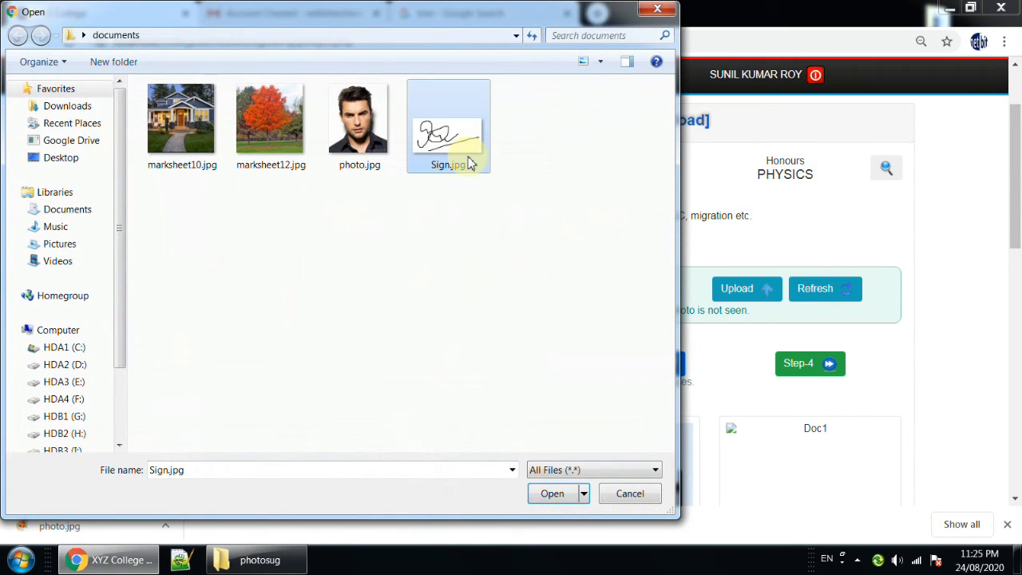
pyautogui.click(554, 493)
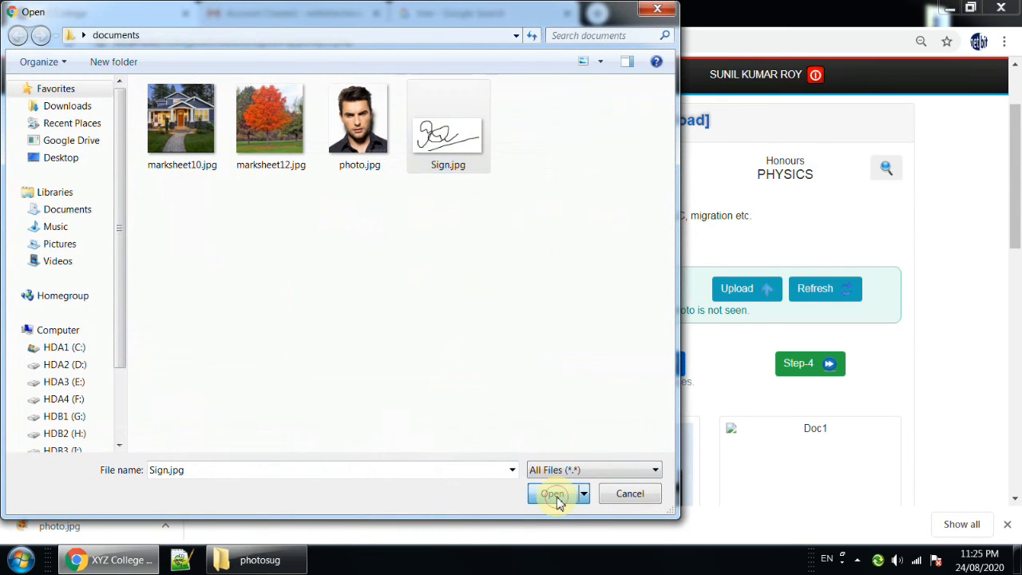
pyautogui.click(736, 292)
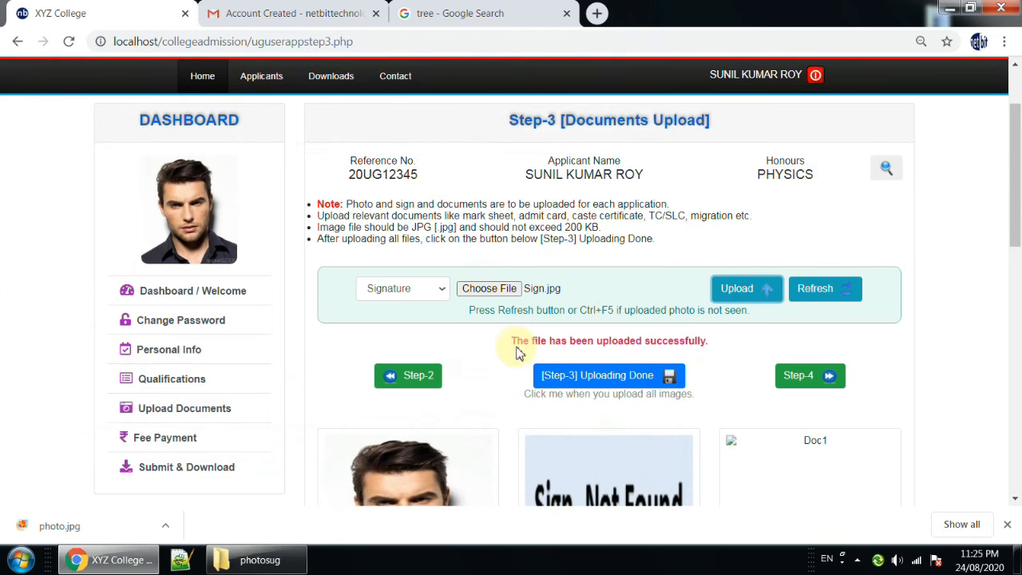
pyautogui.moveTo(516, 345); pyautogui.dragTo(722, 351)
# Refresh the uploaded images and reload the Step-3 page from its address to display the signature.
pyautogui.scroll(-2, 703, 360)
pyautogui.scroll(1, 612, 372)
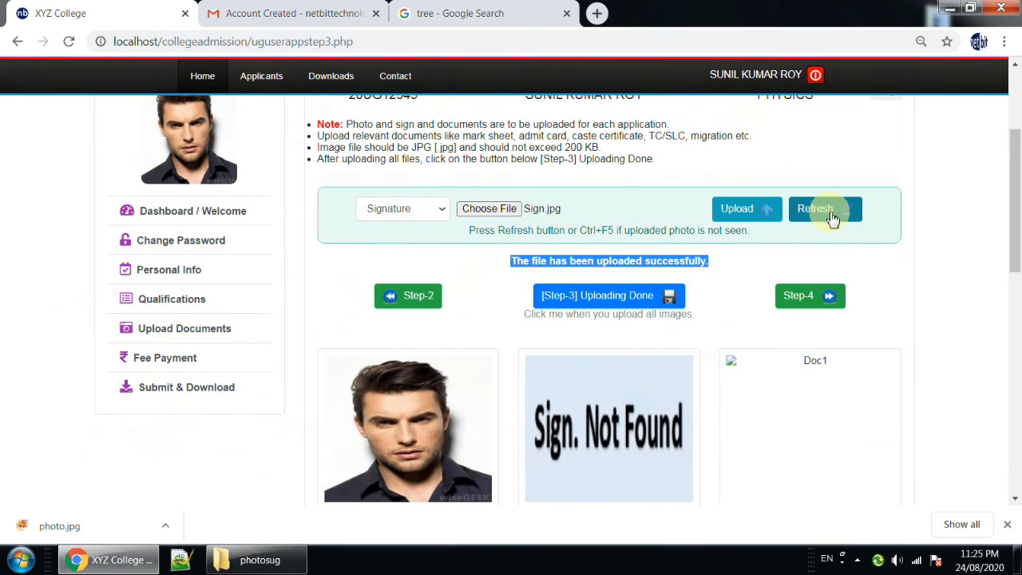
pyautogui.click(827, 211)
pyautogui.click(830, 217)
pyautogui.click(821, 224)
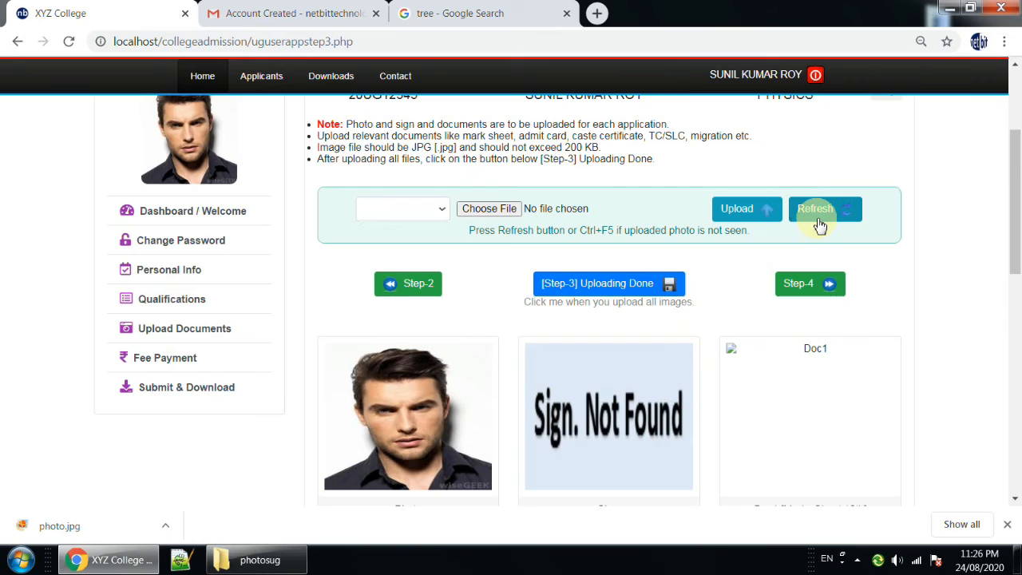
pyautogui.click(396, 46)
pyautogui.click(396, 45)
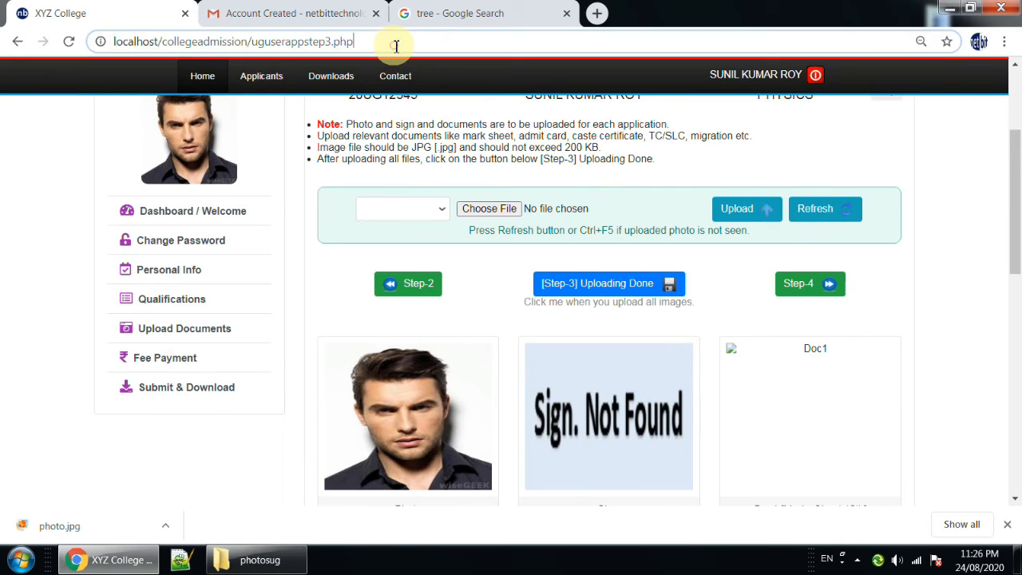
pyautogui.press('Return')
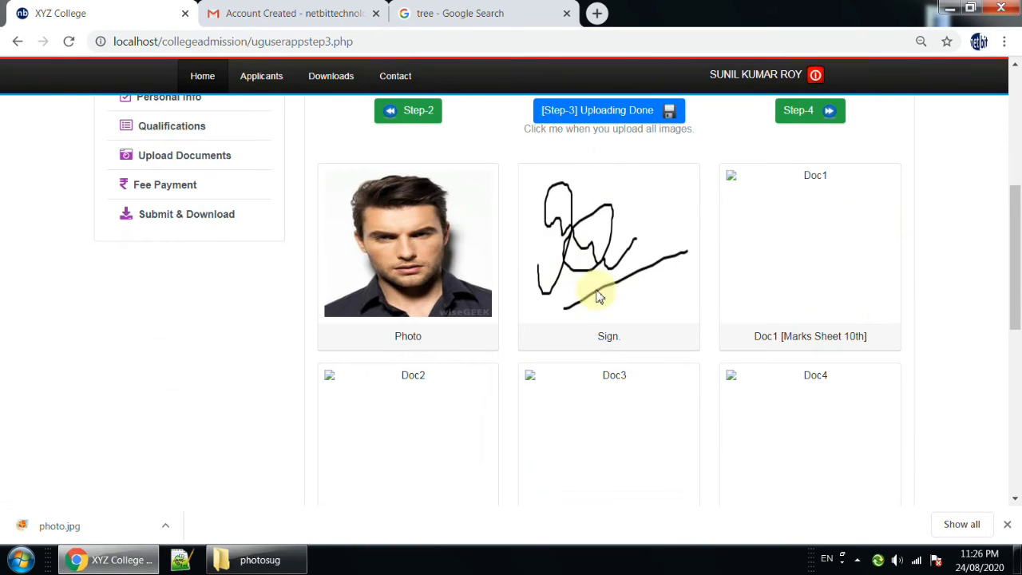
# Upload marksheet10.jpg as Doc1 [Marks Sheet 10th].
pyautogui.scroll(1, 638, 319)
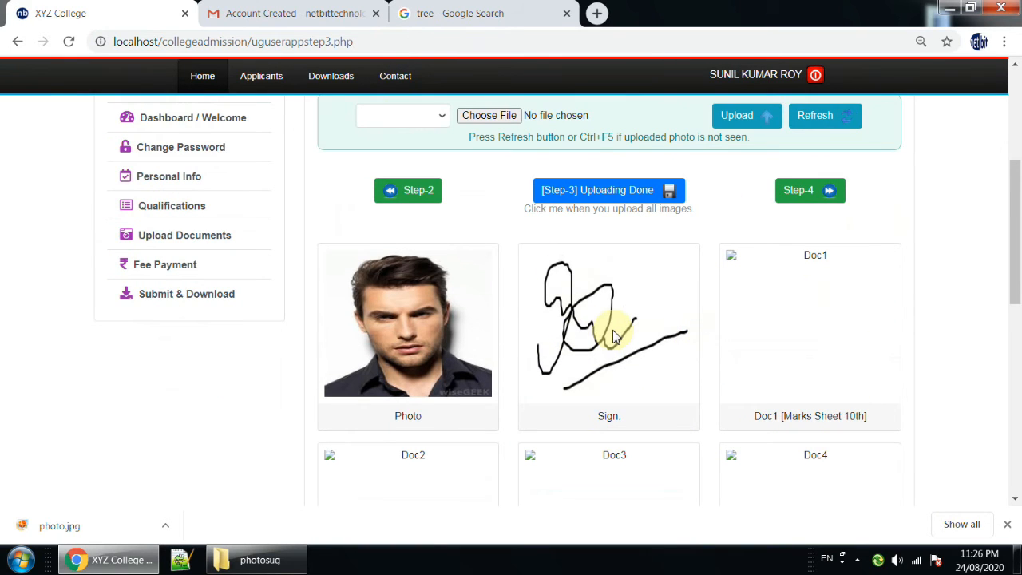
pyautogui.scroll(1, 611, 363)
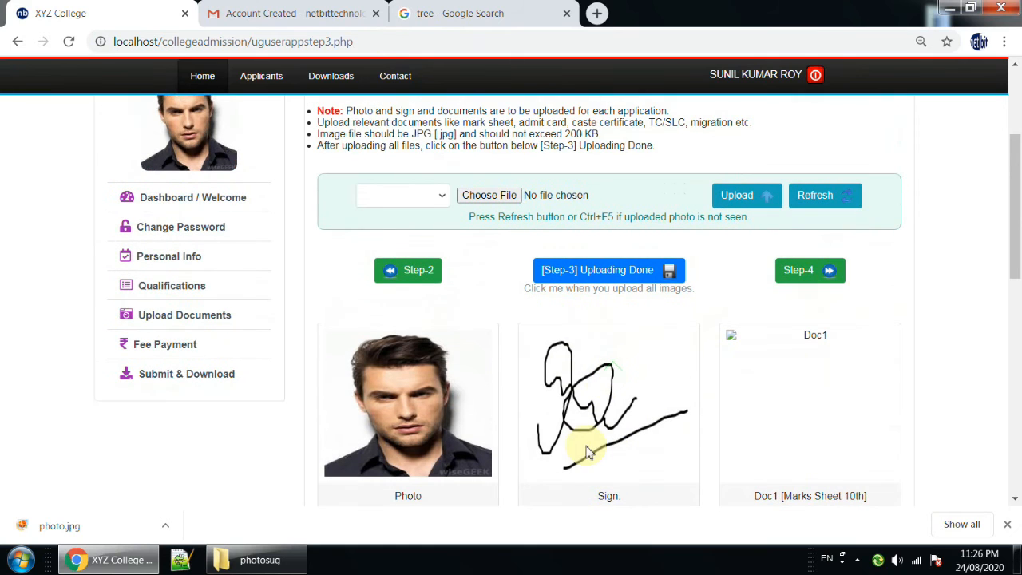
pyautogui.click(400, 195)
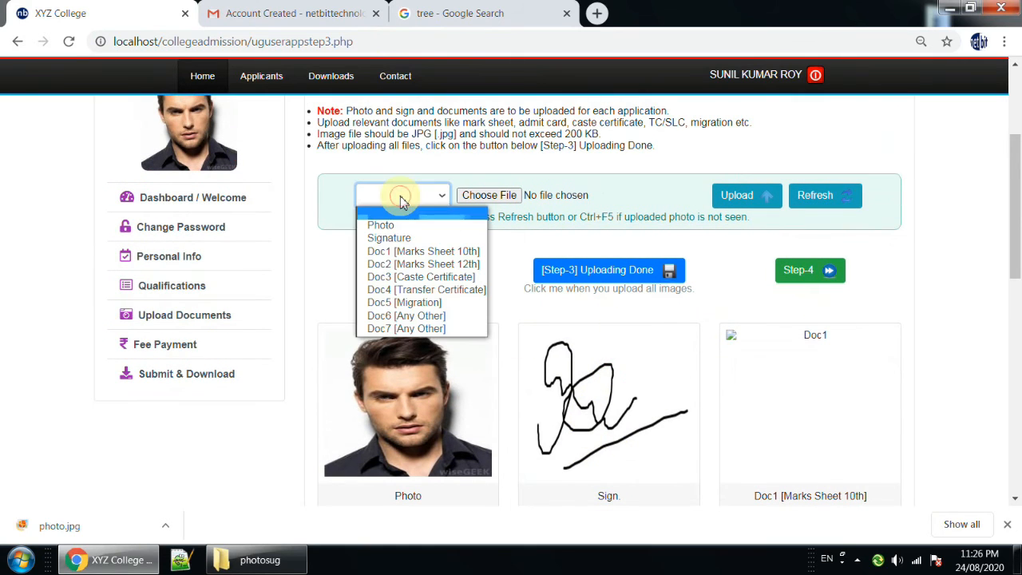
pyautogui.click(404, 254)
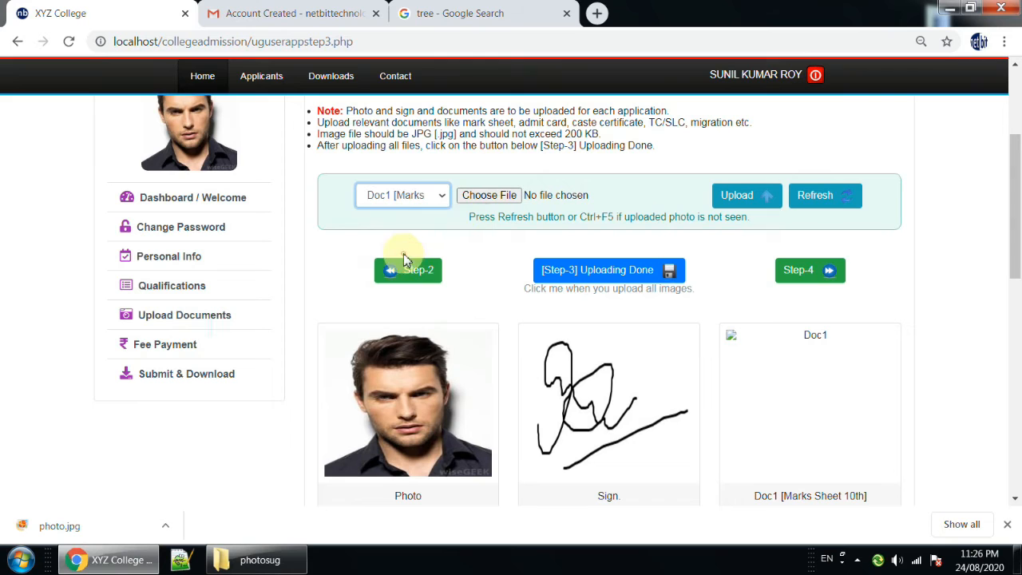
pyautogui.click(479, 200)
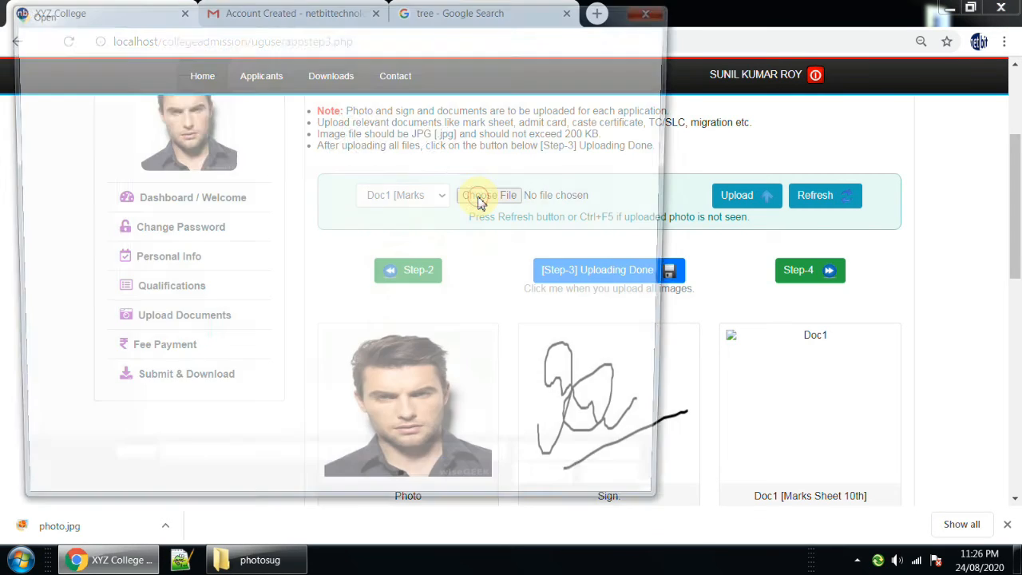
pyautogui.click(173, 122)
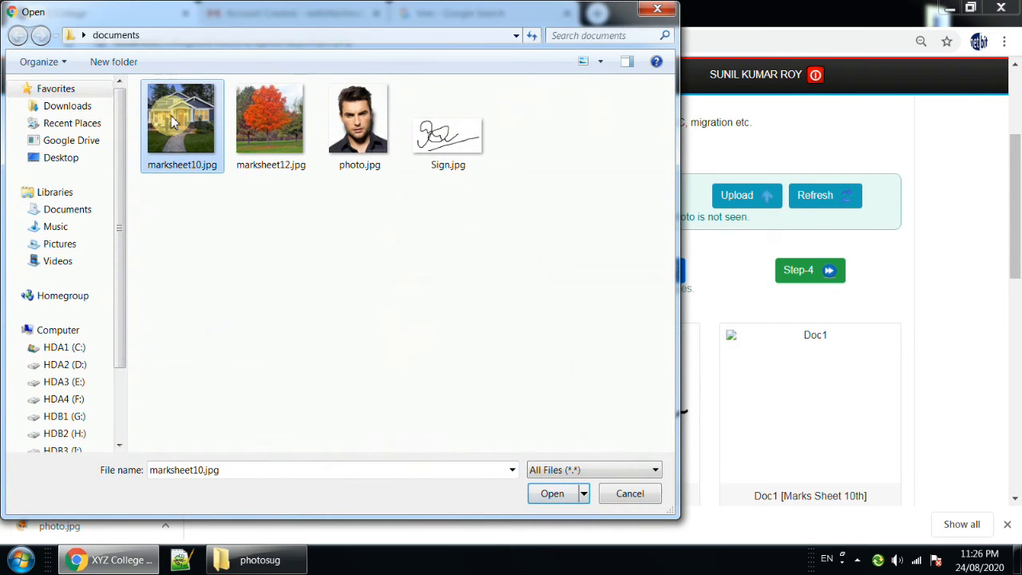
pyautogui.click(550, 493)
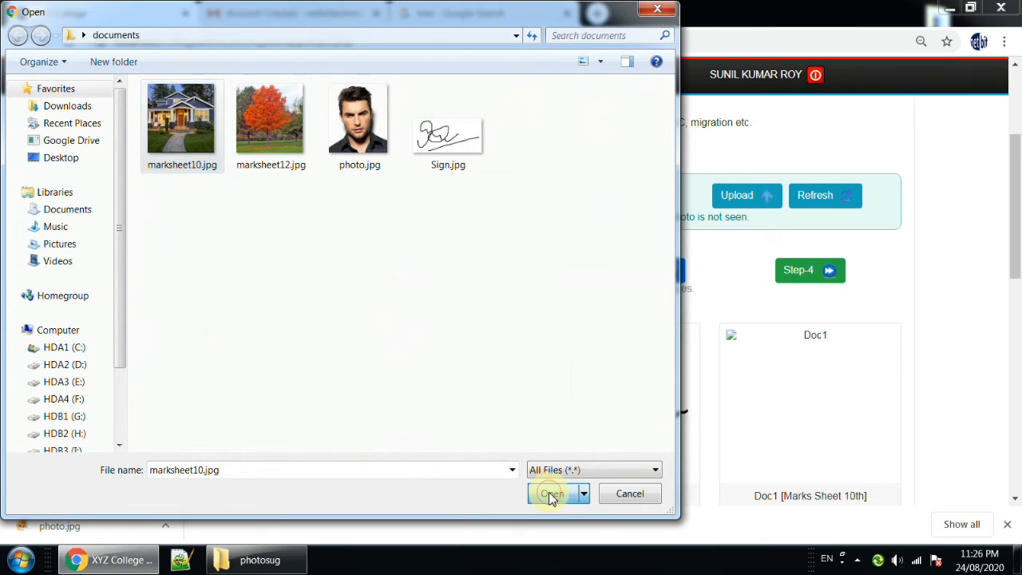
pyautogui.click(741, 198)
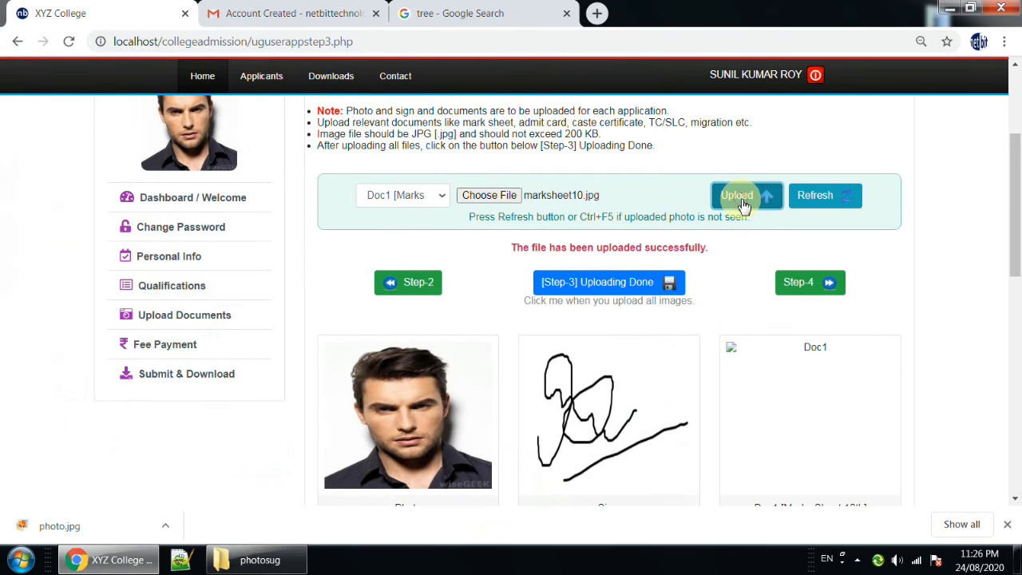
pyautogui.moveTo(511, 248); pyautogui.dragTo(713, 254)
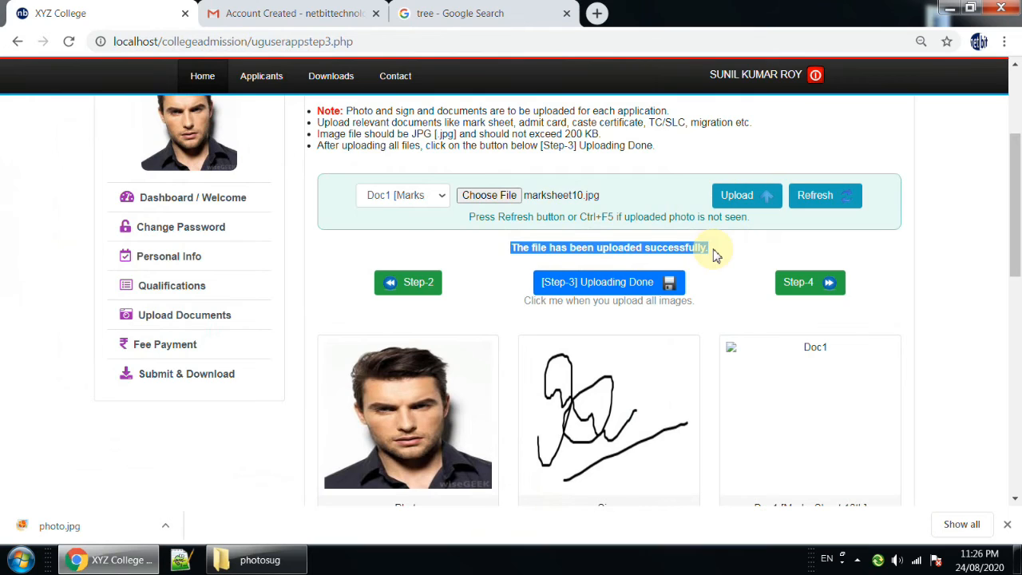
# Set the upload type to Doc2 [Marks Sheet 12th], choose marksheet12.jpg and upload it.
pyautogui.click(438, 197)
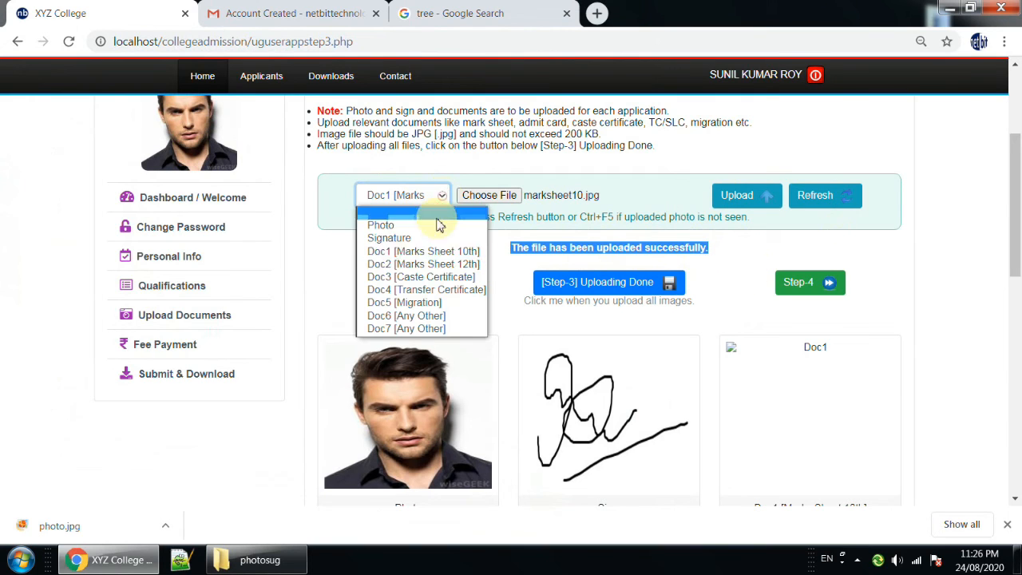
pyautogui.click(427, 264)
pyautogui.click(488, 195)
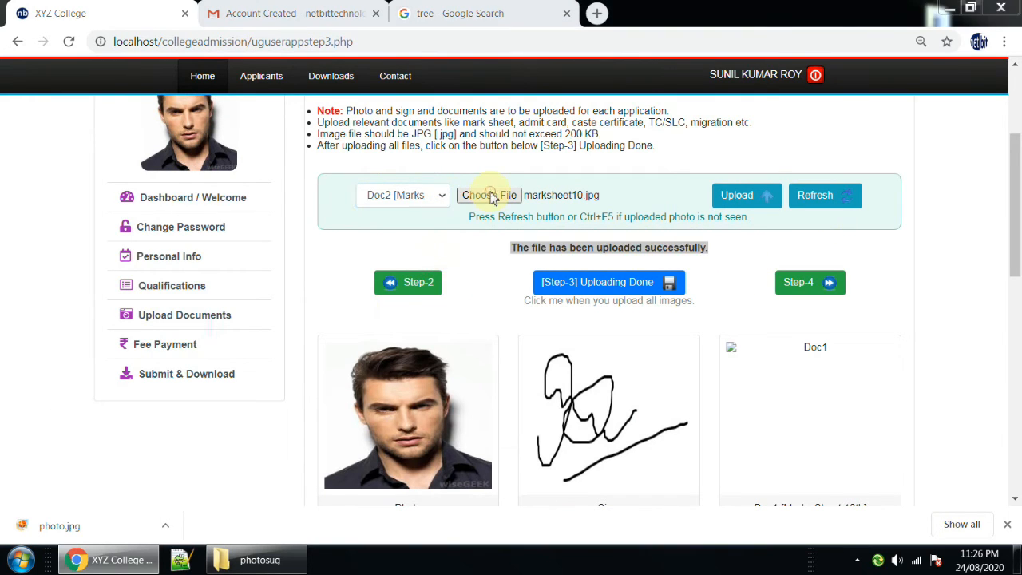
pyautogui.click(285, 134)
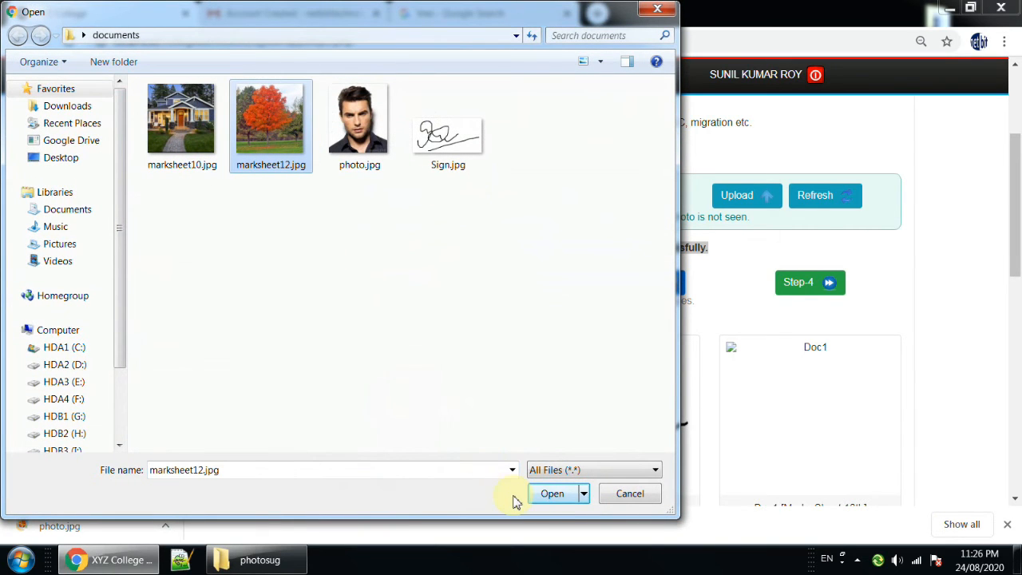
pyautogui.click(549, 493)
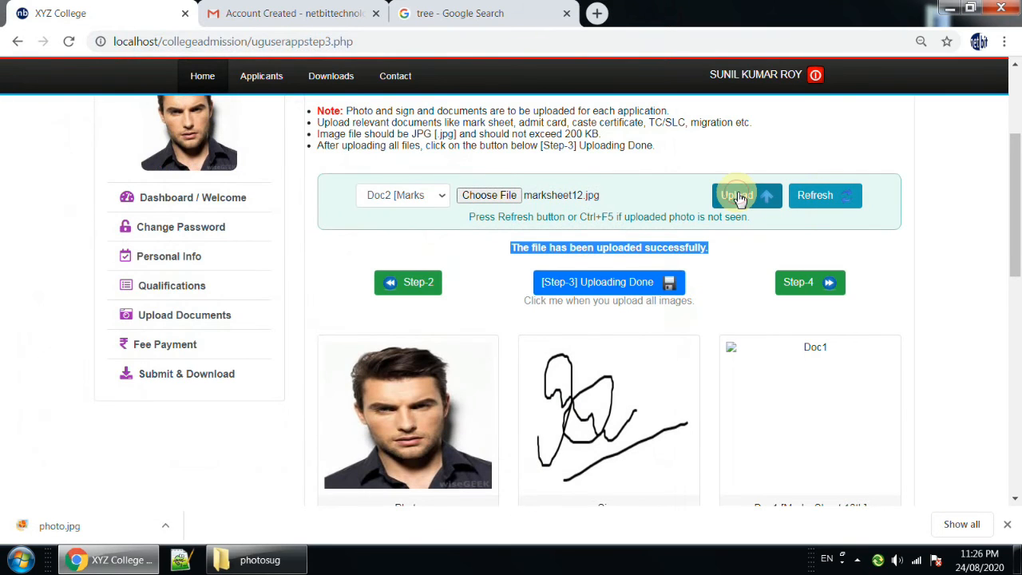
pyautogui.click(740, 199)
pyautogui.moveTo(512, 247); pyautogui.dragTo(714, 247)
# Reload the Step-3 page from its address to display the uploaded 10th and 12th mark sheets.
pyautogui.scroll(-2, 812, 406)
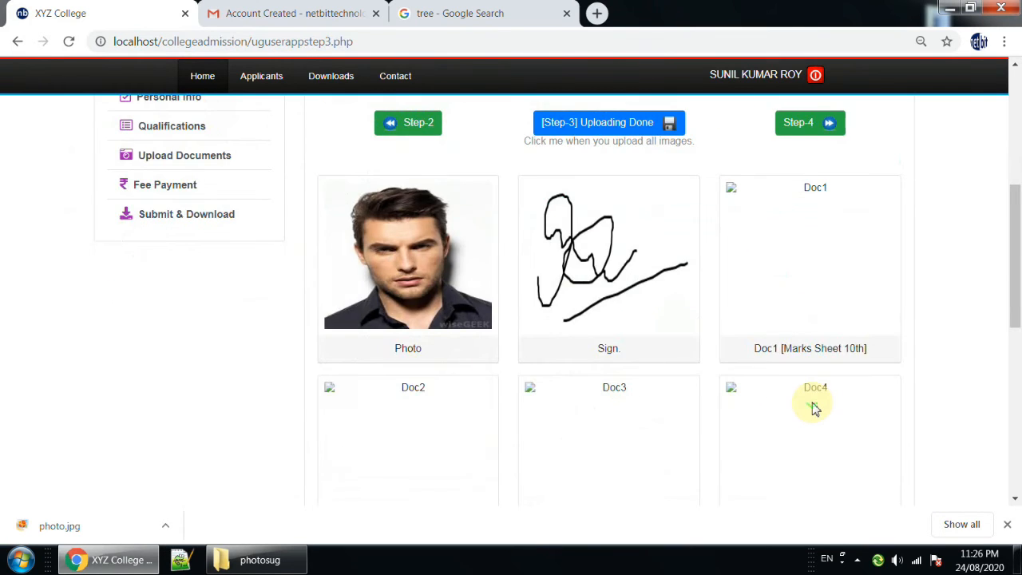
pyautogui.scroll(4, 812, 406)
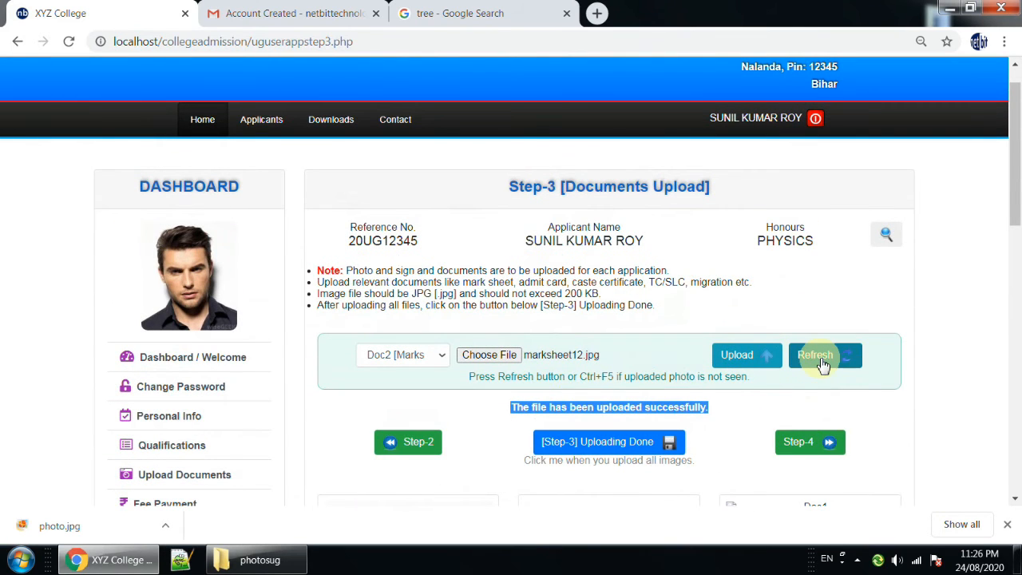
pyautogui.click(388, 45)
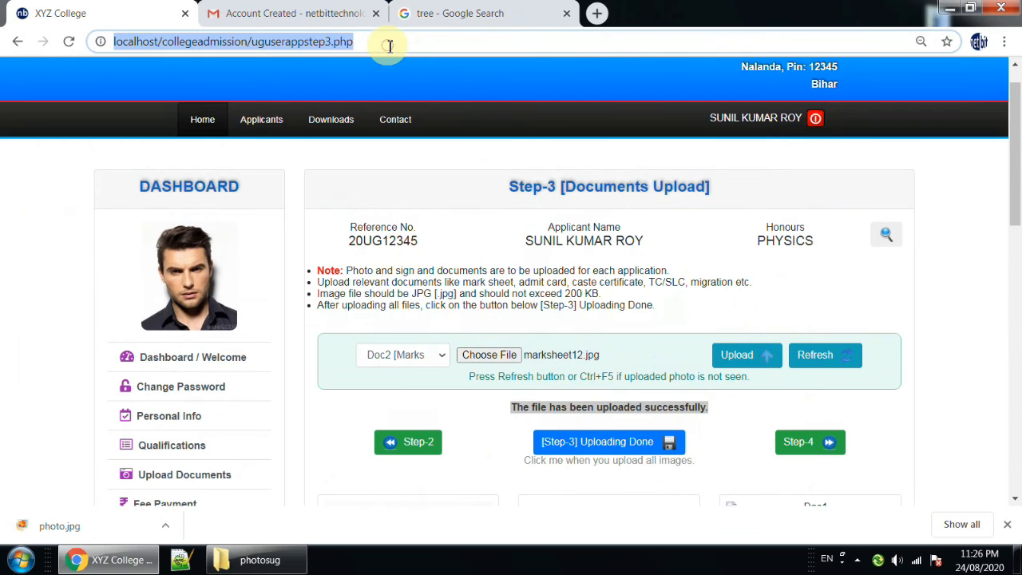
pyautogui.press('Return')
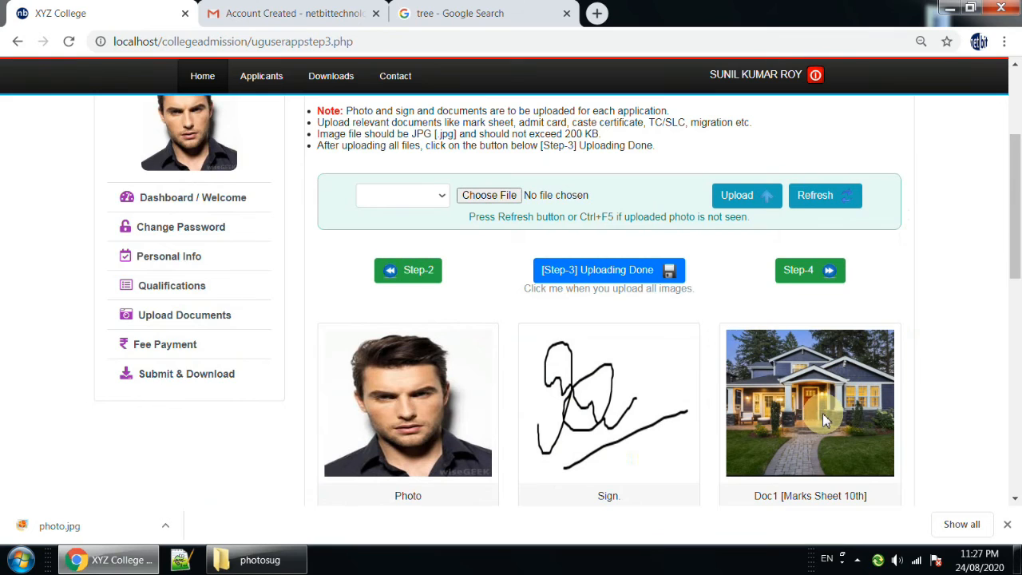
# Examine the uploaded images and the remaining document slots, from Doc3 [Caste Certificate] to Doc7 [Any Other].
pyautogui.scroll(-1, 816, 358)
pyautogui.scroll(-1, 529, 490)
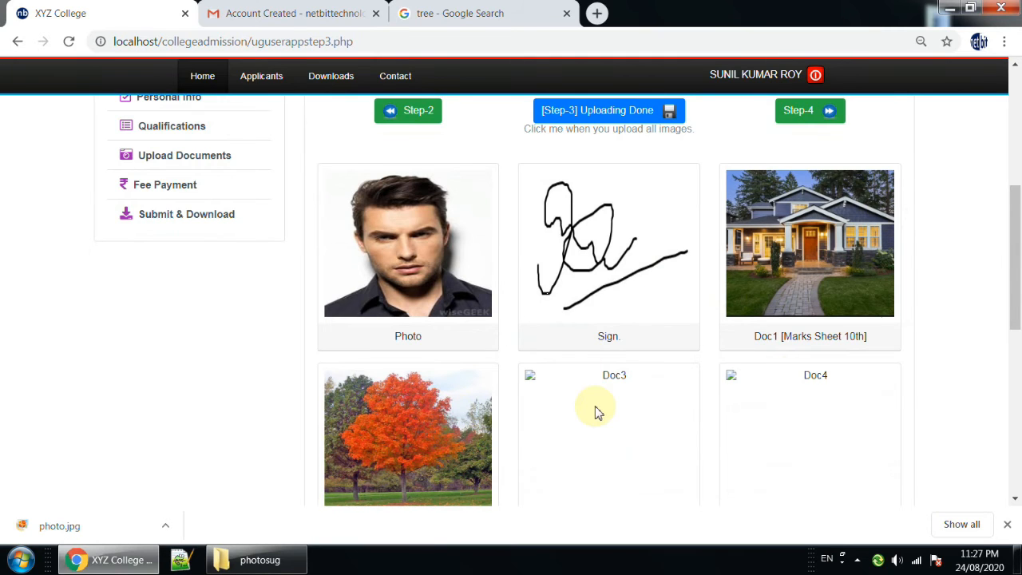
pyautogui.scroll(-2, 596, 410)
pyautogui.moveTo(586, 377); pyautogui.dragTo(678, 377)
pyautogui.moveTo(765, 377); pyautogui.dragTo(872, 376)
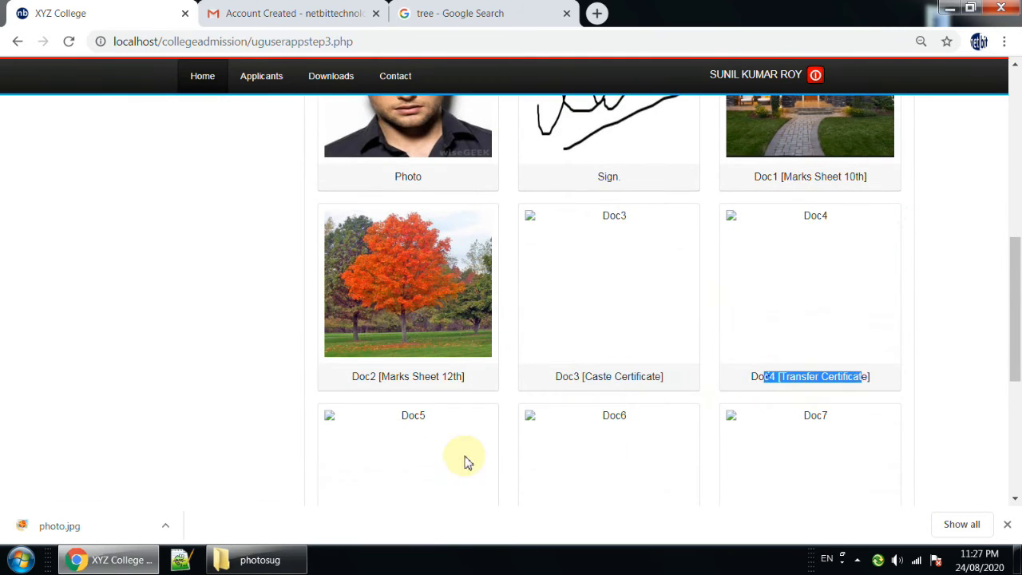
pyautogui.scroll(-2, 465, 460)
pyautogui.moveTo(402, 417); pyautogui.dragTo(461, 419)
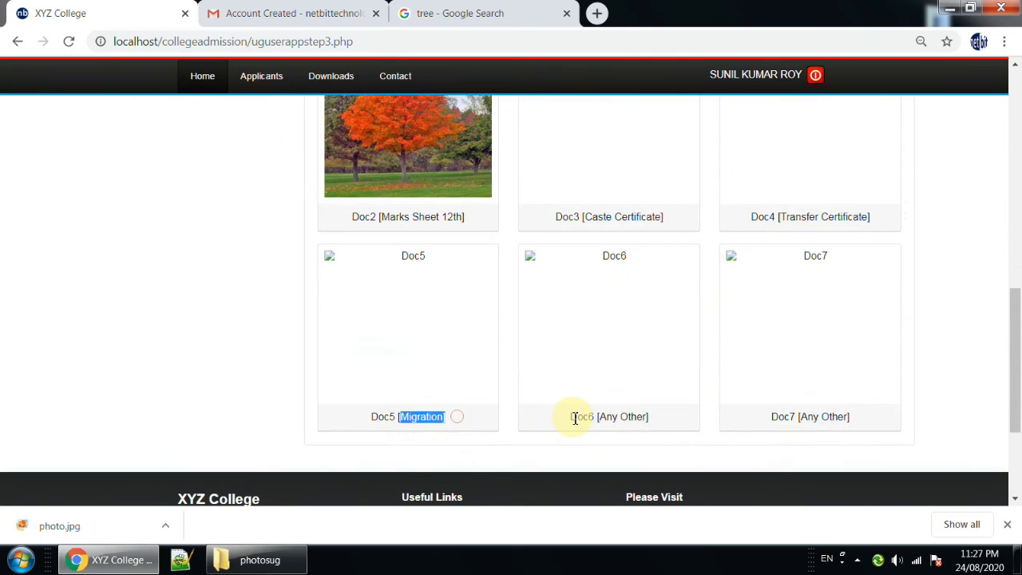
pyautogui.moveTo(570, 416); pyautogui.dragTo(659, 415)
pyautogui.moveTo(788, 418); pyautogui.dragTo(805, 407)
pyautogui.scroll(8, 804, 404)
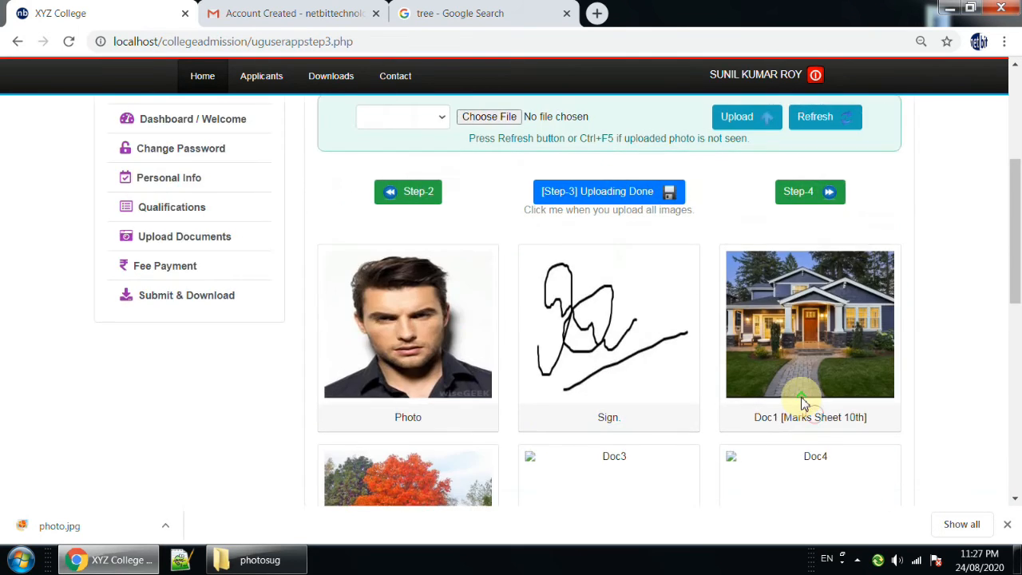
pyautogui.scroll(-3, 778, 406)
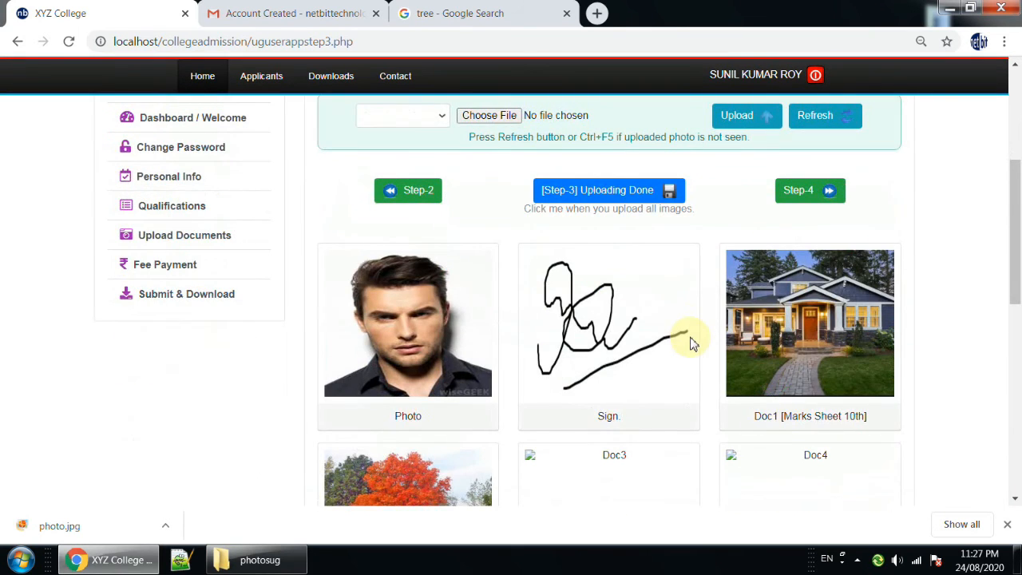
pyautogui.scroll(-3, 689, 336)
pyautogui.scroll(3, 893, 353)
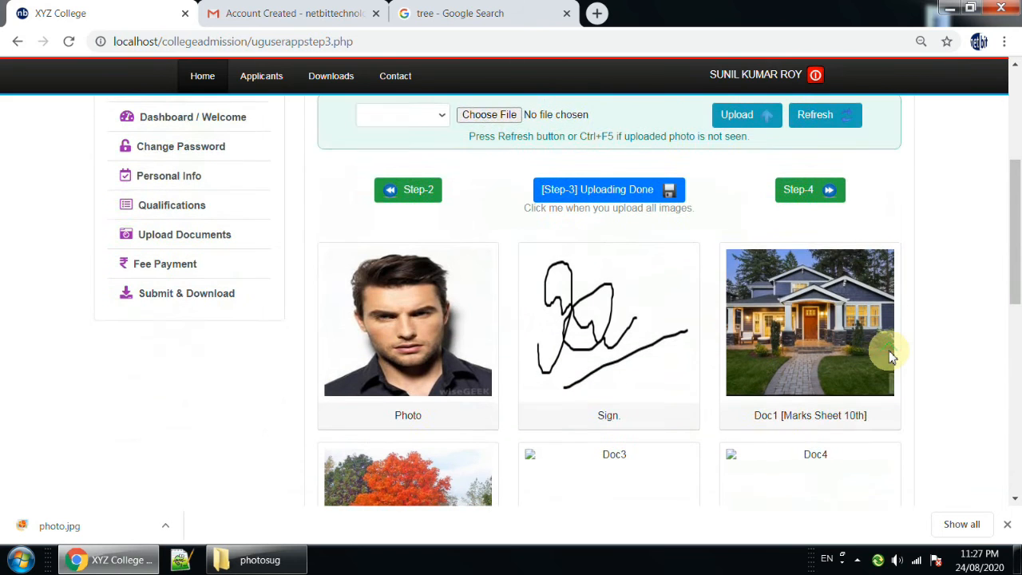
# Mark the Step-3 document uploading as done.
pyautogui.scroll(1, 891, 352)
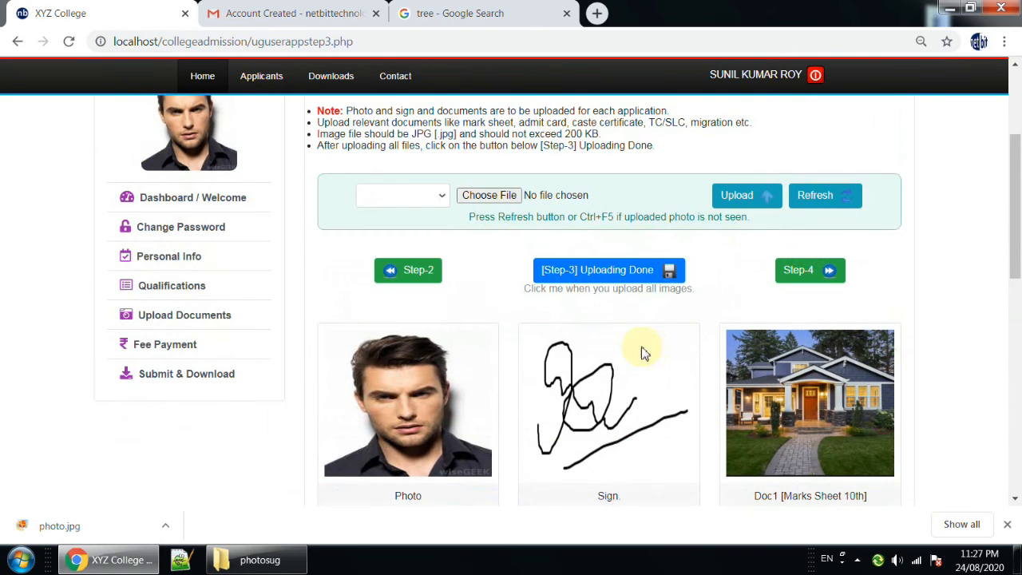
pyautogui.click(593, 274)
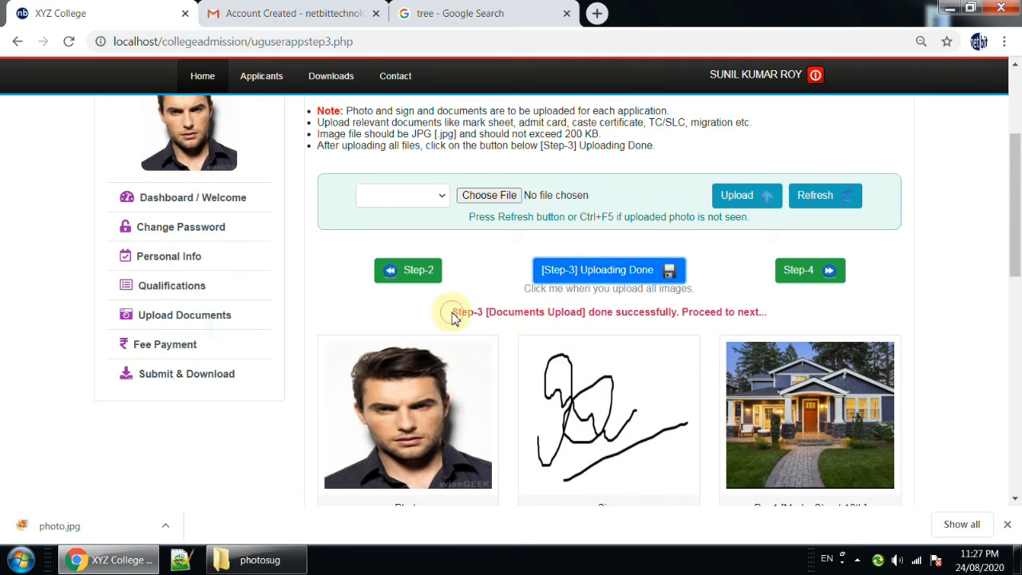
pyautogui.moveTo(450, 316); pyautogui.dragTo(787, 319)
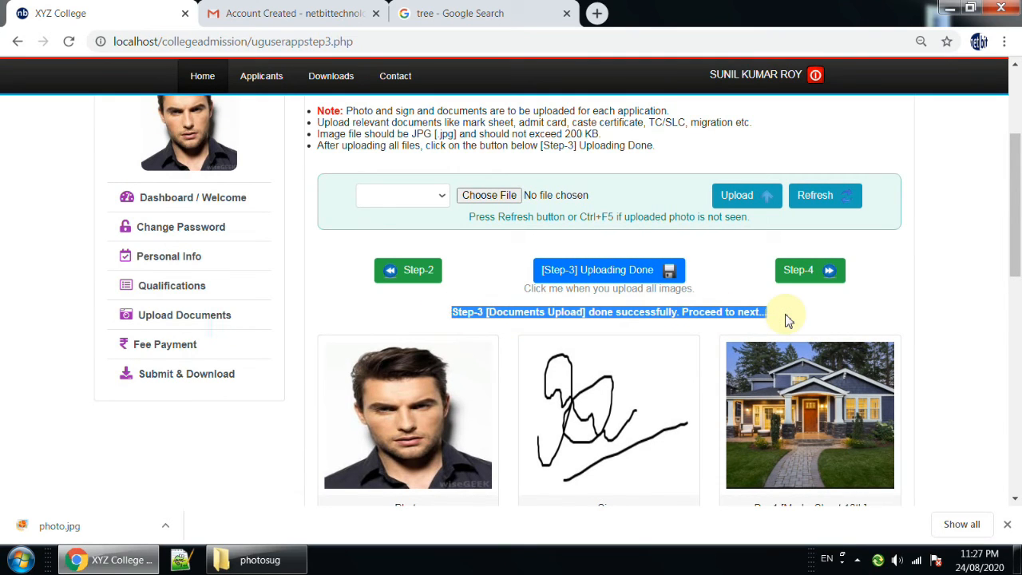
# Open the applicant dashboard and check the completion status of the admission steps.
pyautogui.click(170, 206)
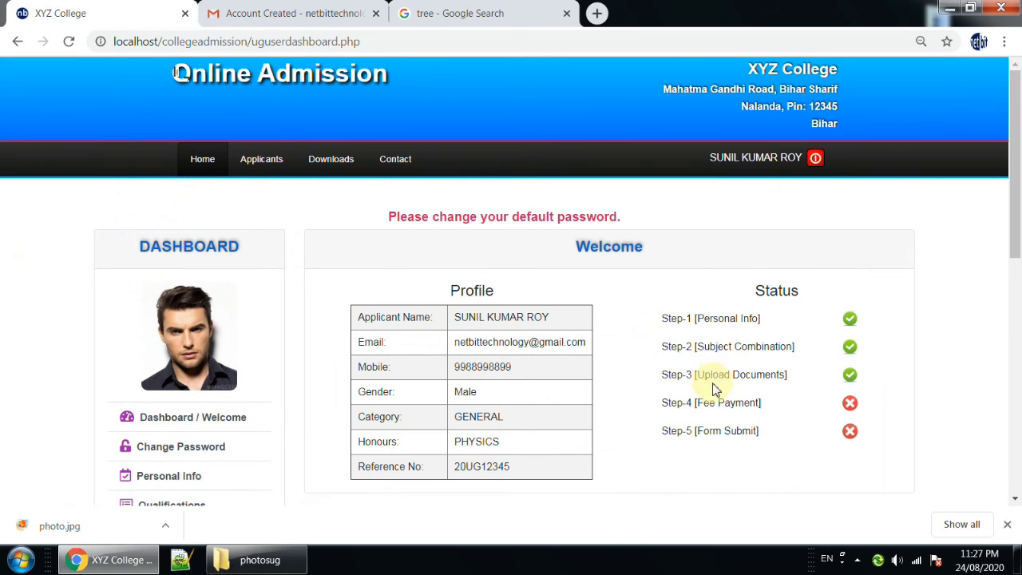
pyautogui.moveTo(674, 374); pyautogui.dragTo(764, 372)
pyautogui.moveTo(692, 319); pyautogui.dragTo(765, 321)
pyautogui.click(680, 347)
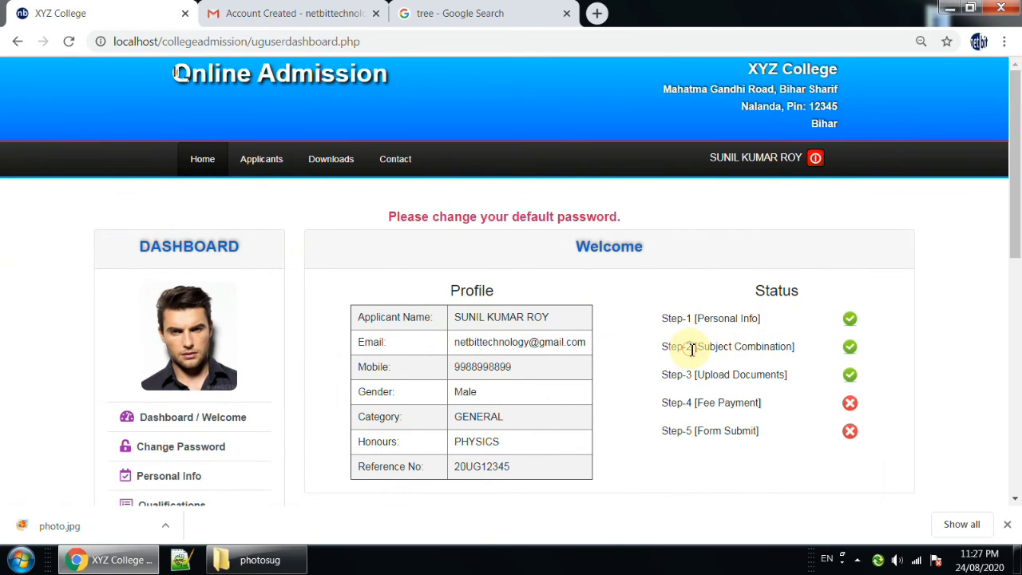
pyautogui.moveTo(691, 346); pyautogui.dragTo(793, 348)
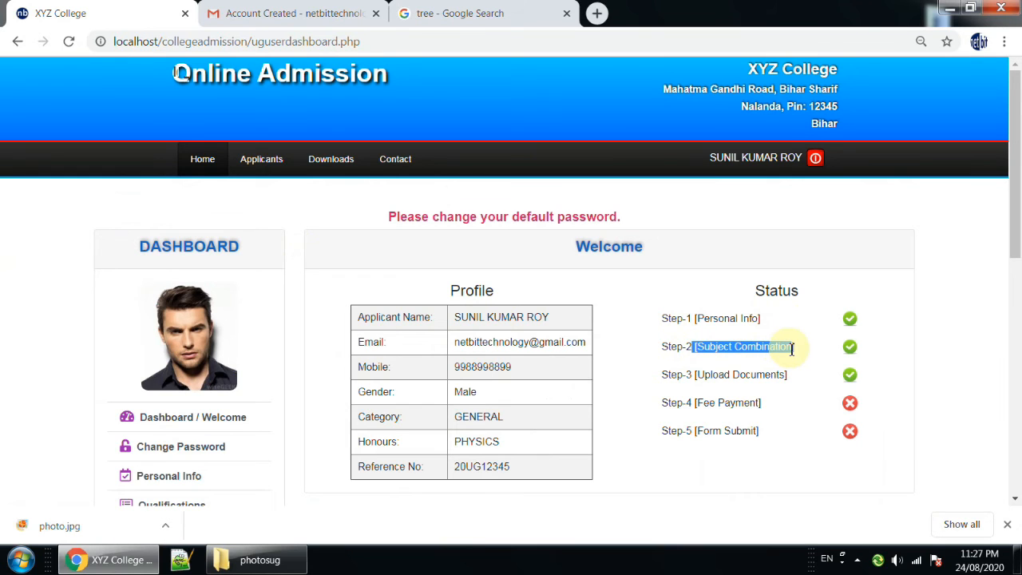
pyautogui.moveTo(724, 375); pyautogui.dragTo(781, 371)
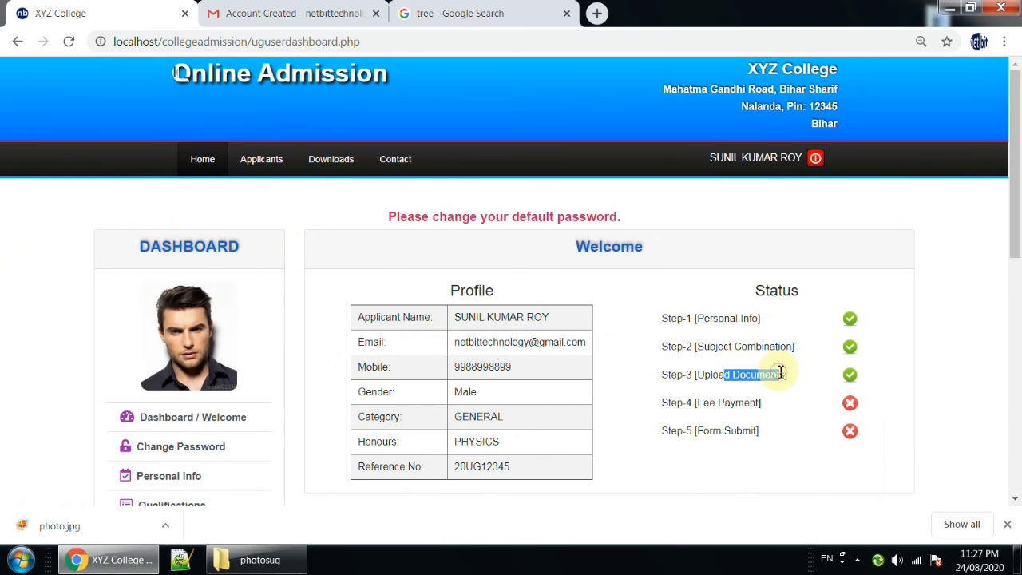
pyautogui.scroll(-1, 781, 371)
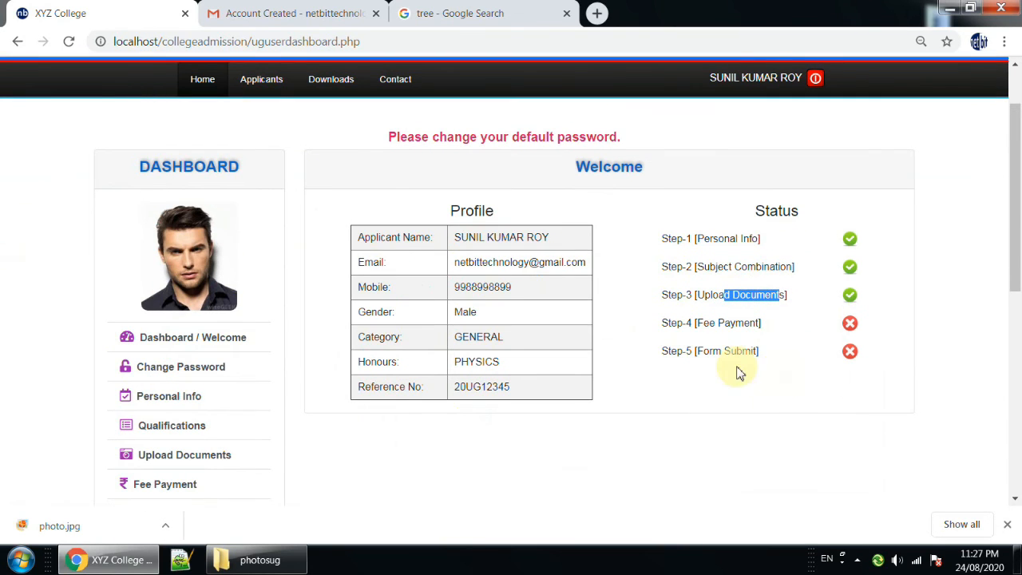
pyautogui.moveTo(675, 324); pyautogui.dragTo(761, 324)
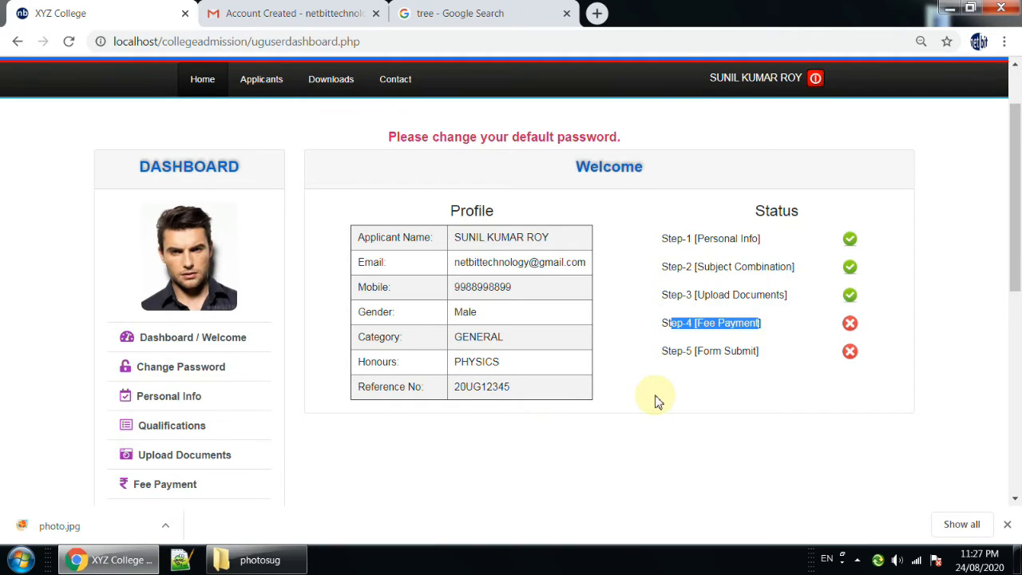
# Open the Step-4 Fee Payment page and review the course details and the payable fee.
pyautogui.scroll(-1, 655, 402)
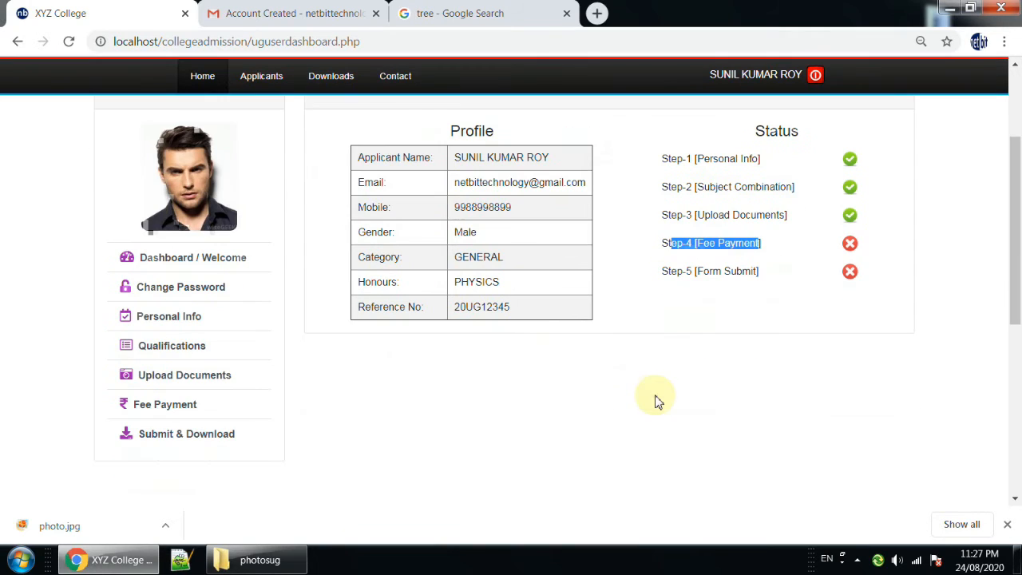
pyautogui.click(146, 407)
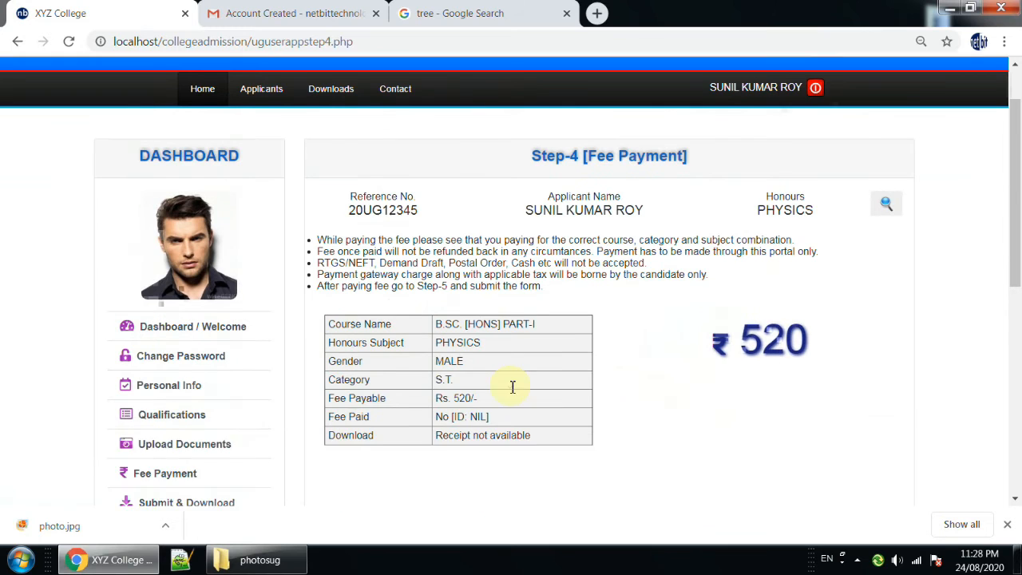
pyautogui.moveTo(258, 80)
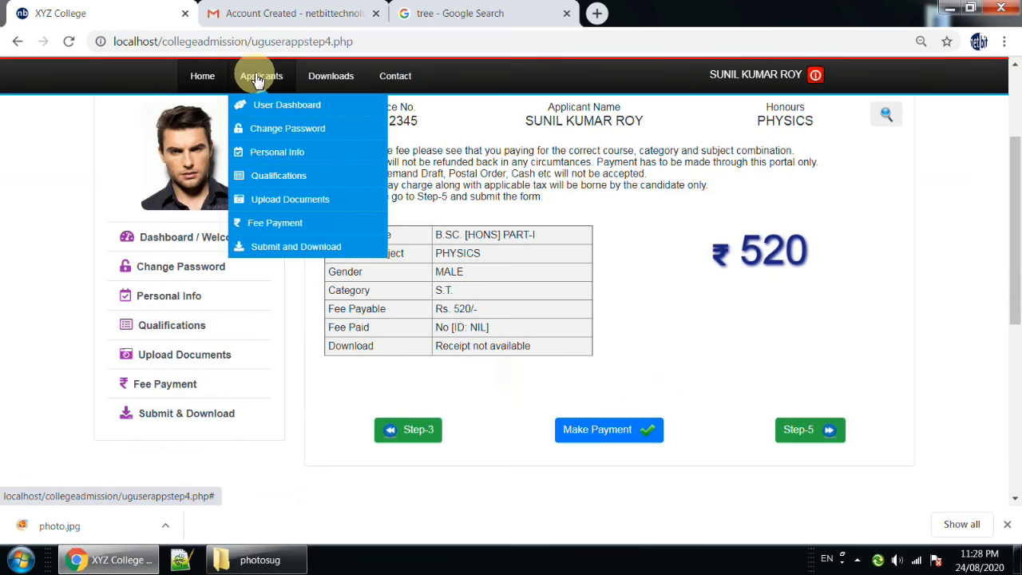
pyautogui.click(268, 225)
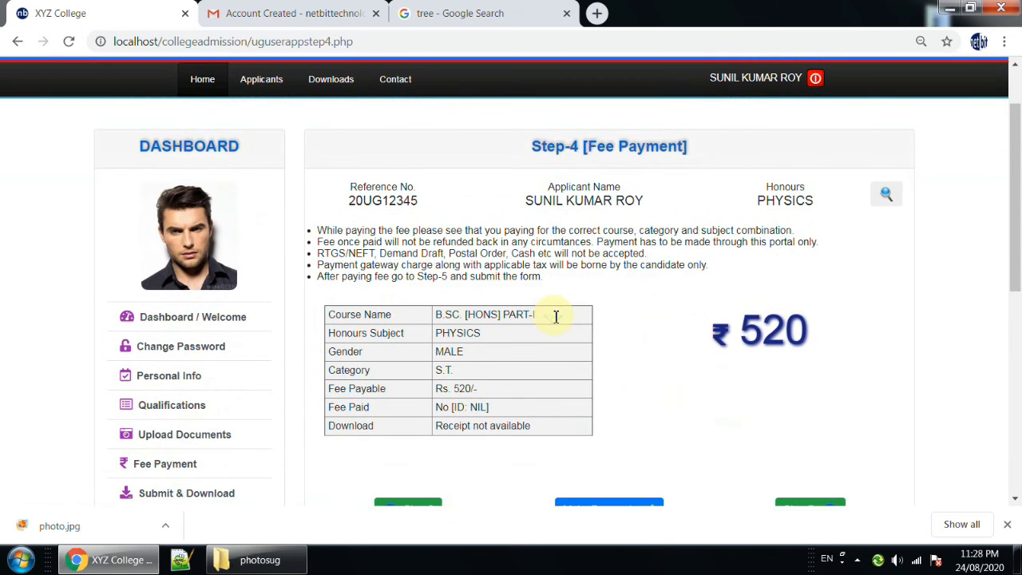
pyautogui.scroll(-1, 480, 319)
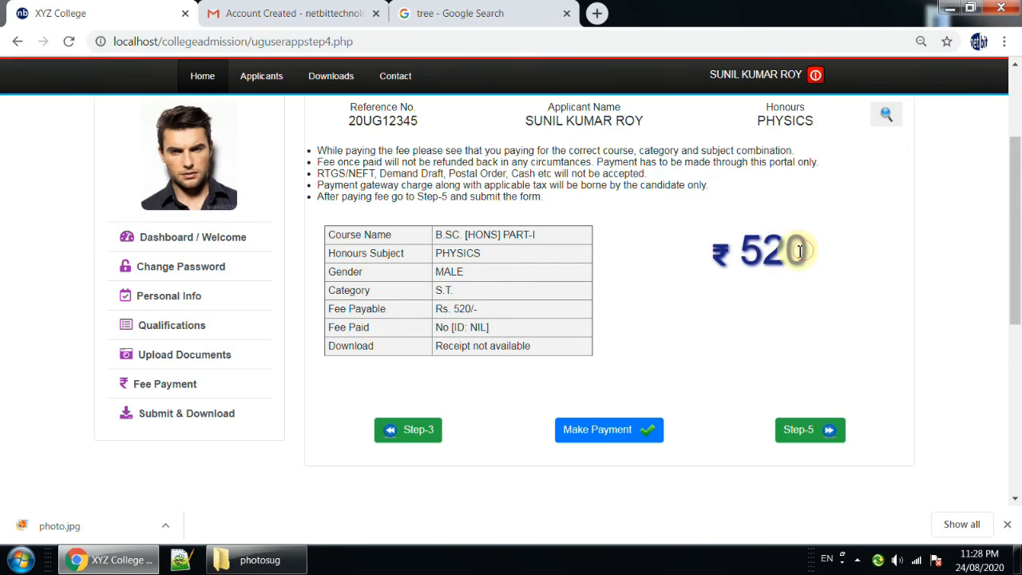
pyautogui.moveTo(808, 250); pyautogui.dragTo(749, 250)
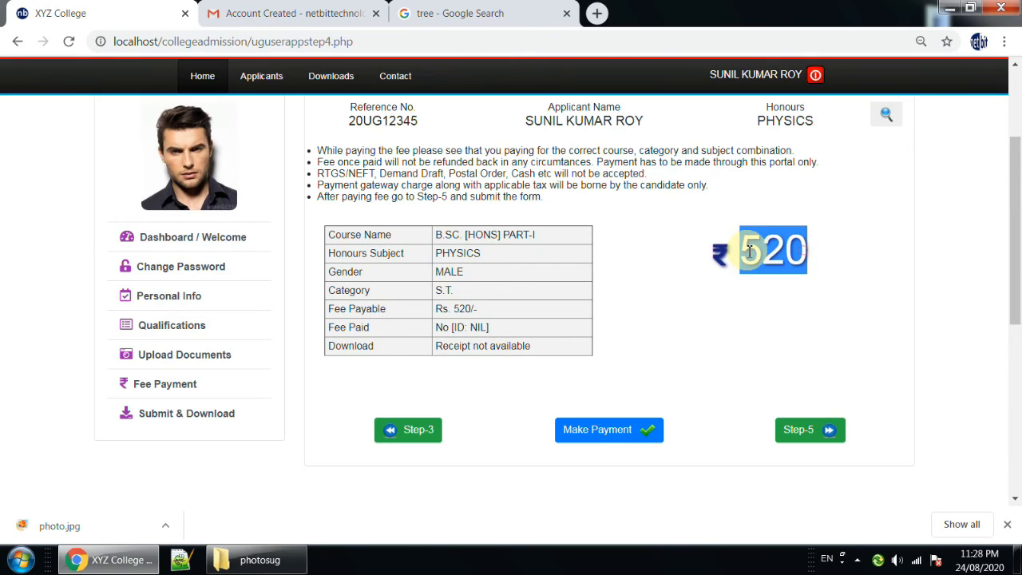
pyautogui.click(744, 313)
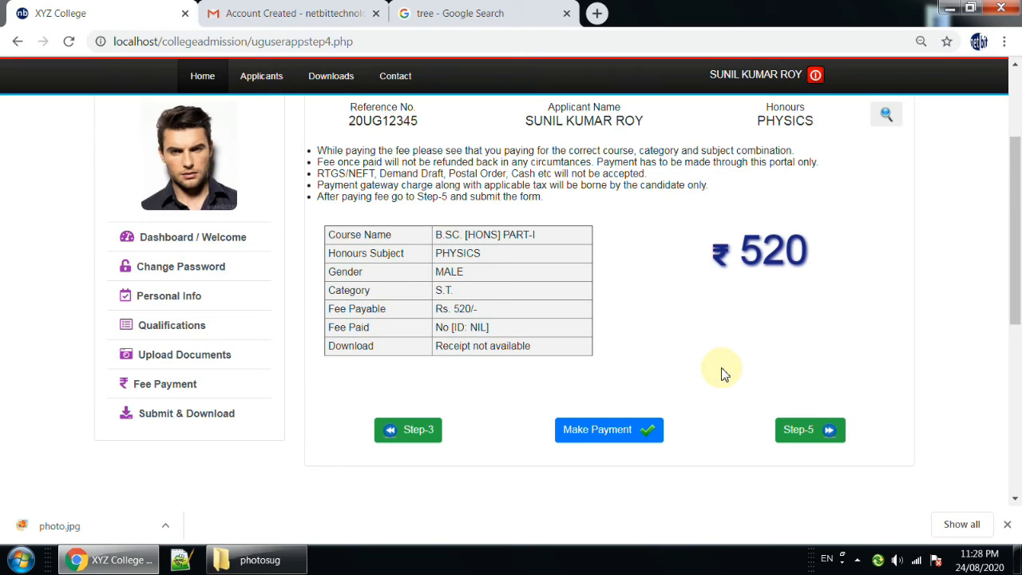
pyautogui.moveTo(811, 252); pyautogui.dragTo(735, 254)
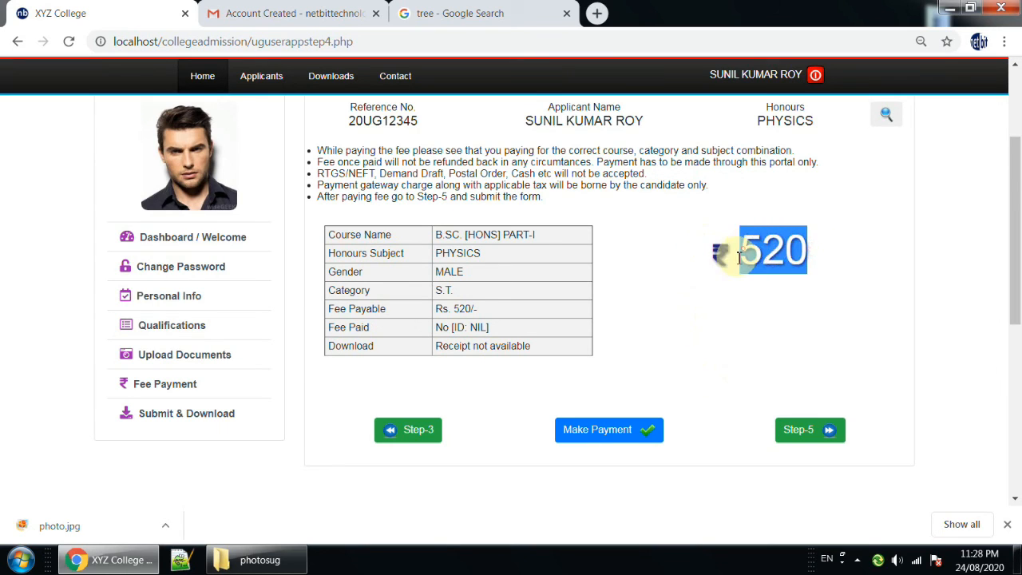
pyautogui.click(656, 281)
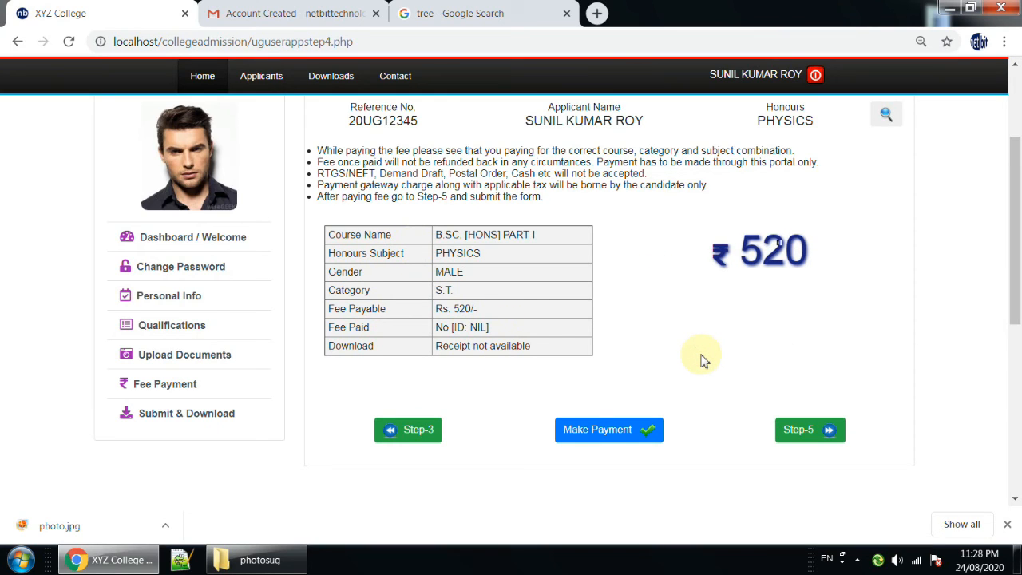
# Start the fee payment and select Paytm among the wallets on the PayU checkout page.
pyautogui.click(600, 440)
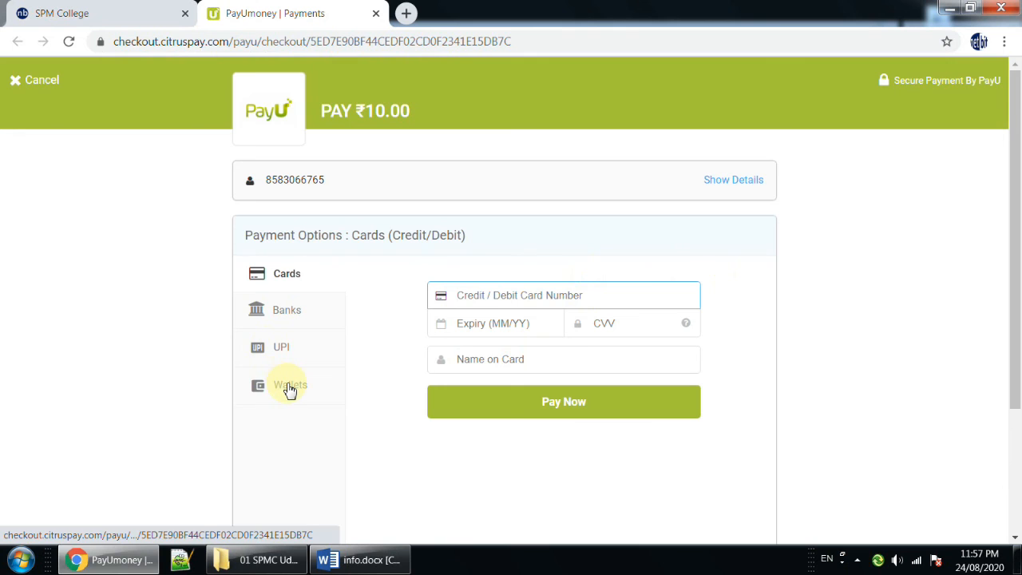
pyautogui.click(289, 394)
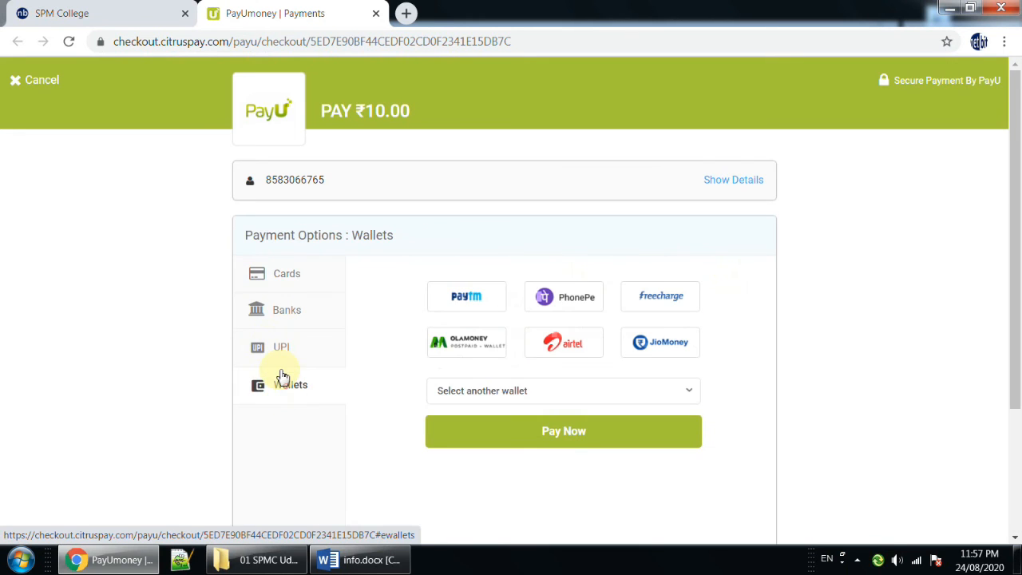
pyautogui.click(463, 302)
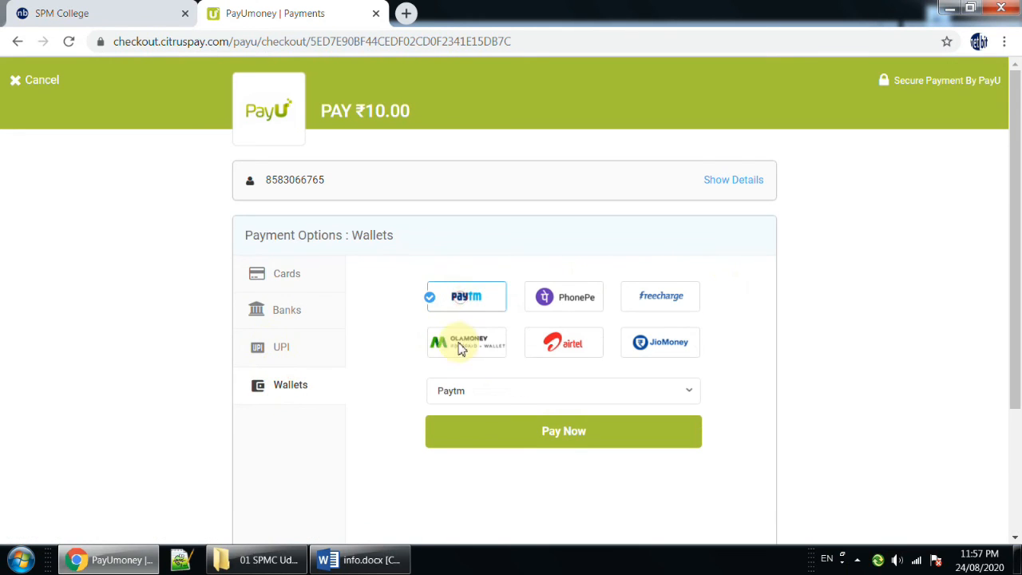
# Proceed to the Paytm payment page with Paytm as the chosen wallet.
pyautogui.click(471, 392)
pyautogui.click(470, 429)
pyautogui.click(475, 438)
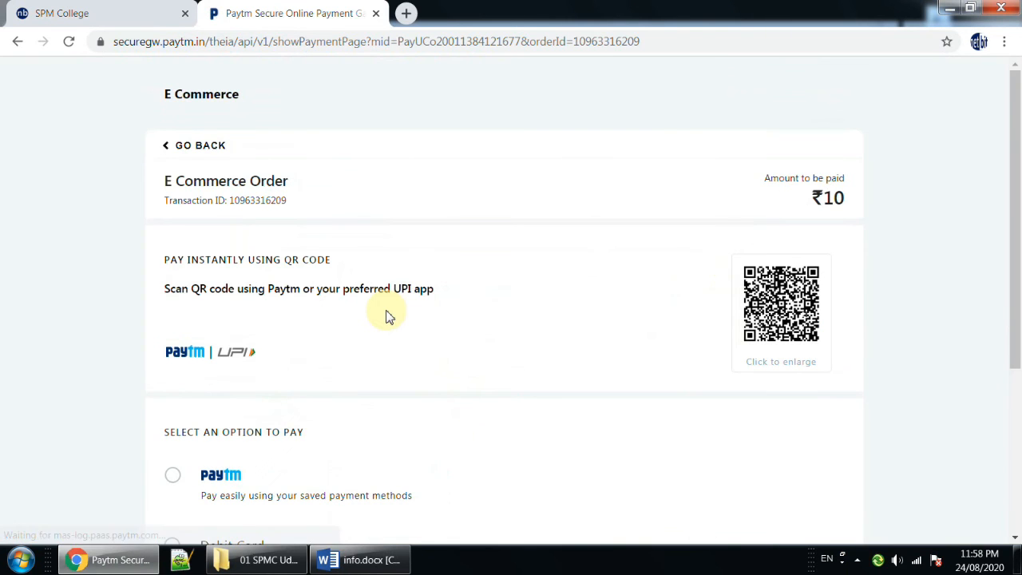
# Choose Net Banking with State Bank of India as the payment option and start the ₹10 payment.
pyautogui.scroll(-3, 376, 353)
pyautogui.click(231, 432)
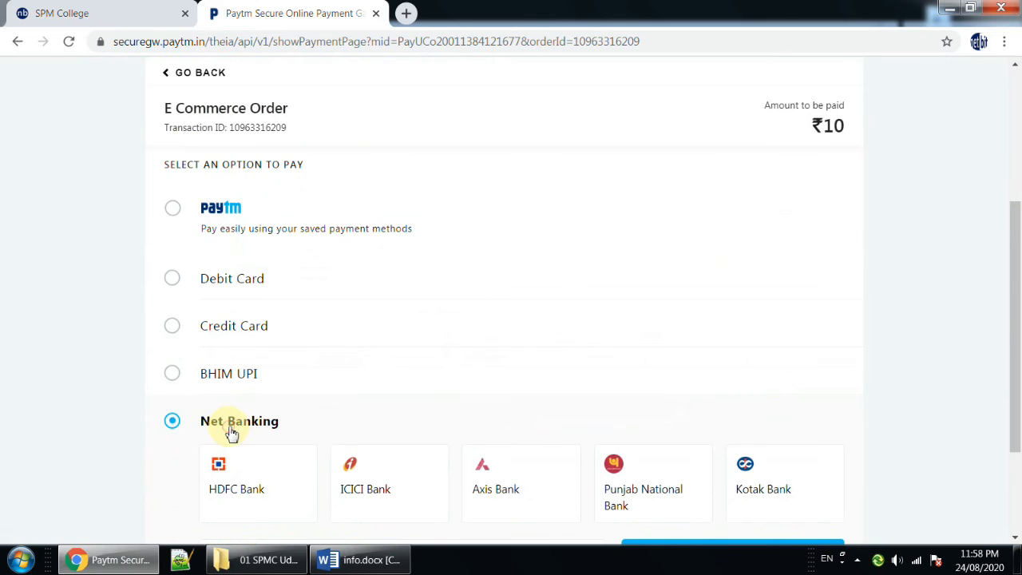
pyautogui.scroll(-2, 388, 456)
pyautogui.click(370, 406)
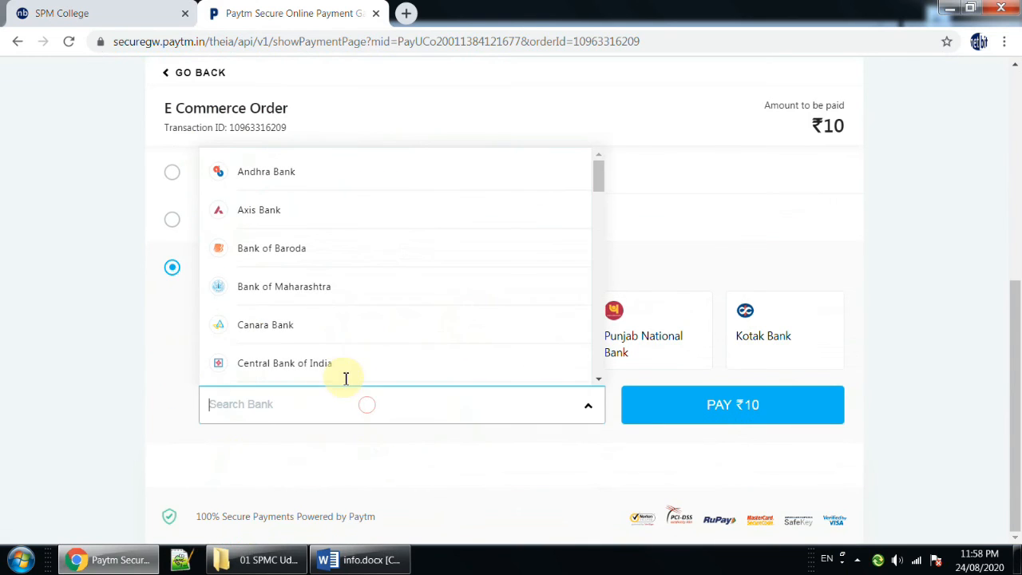
pyautogui.scroll(-6, 290, 298)
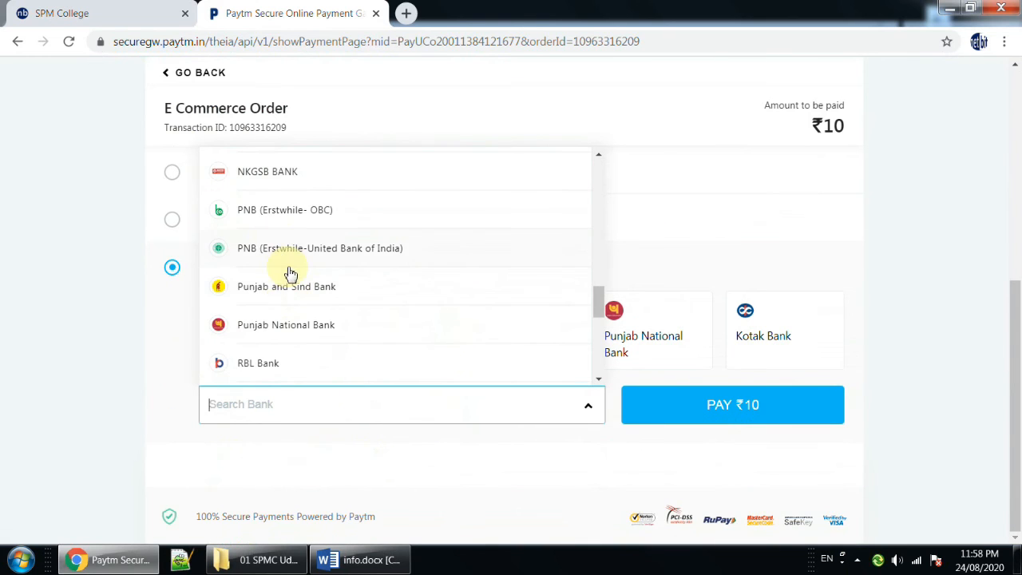
pyautogui.scroll(-2, 287, 274)
pyautogui.click(290, 324)
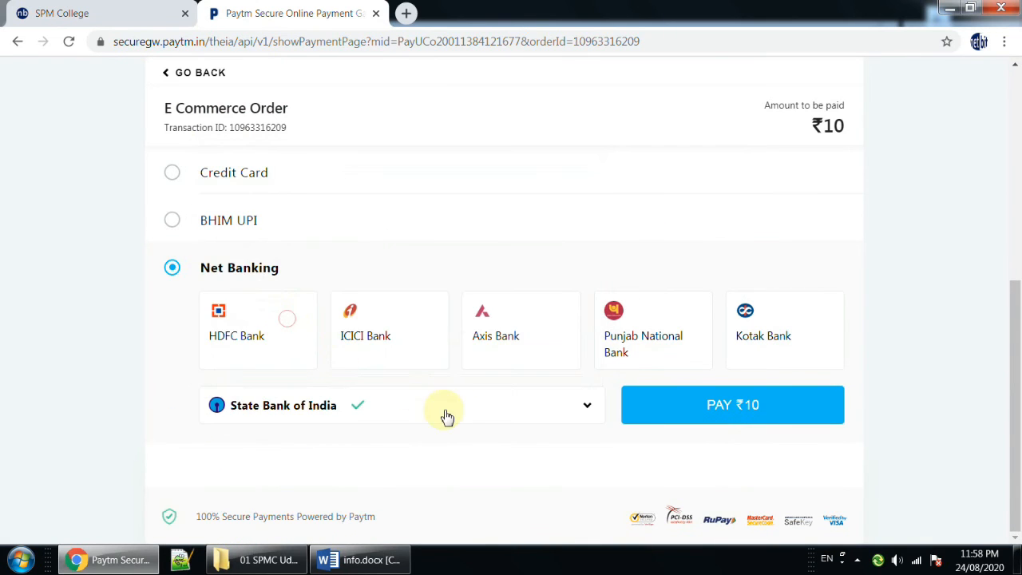
pyautogui.click(732, 417)
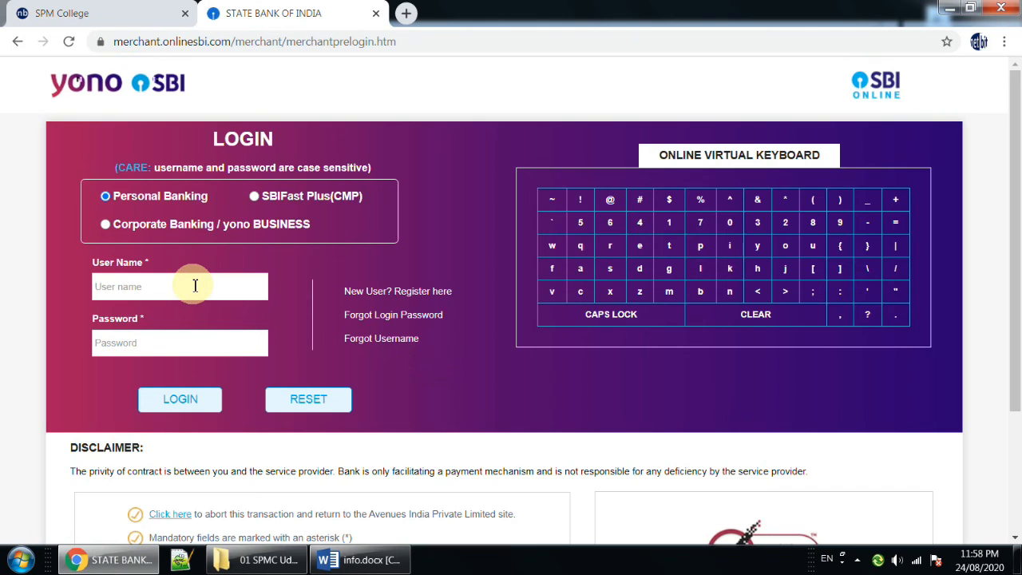
# Review the payment confirmation's applicant name, course, fee amount, payment ID, date and time, and printout instruction.
pyautogui.click(484, 411)
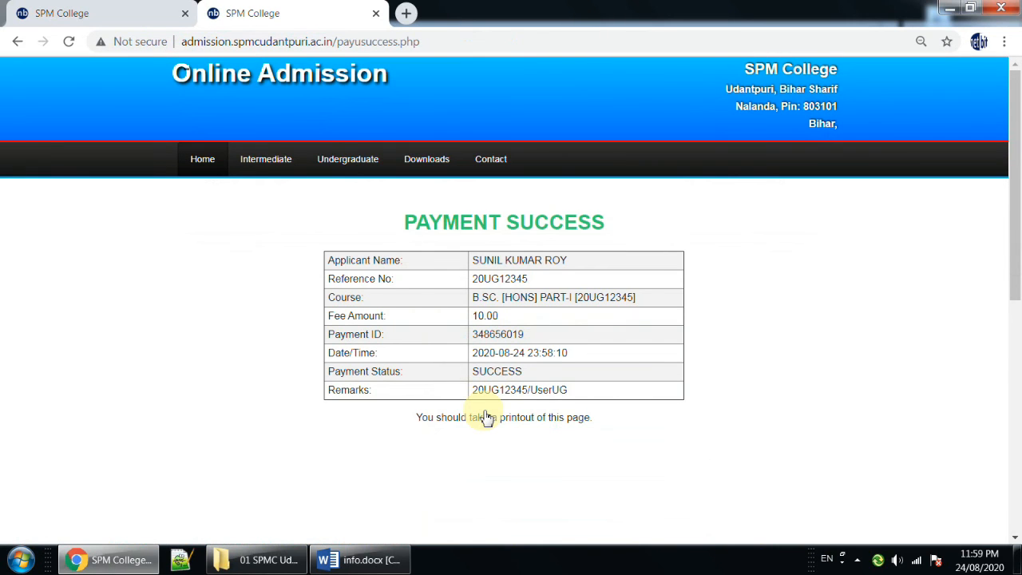
pyautogui.moveTo(388, 260); pyautogui.dragTo(555, 268)
pyautogui.moveTo(478, 297); pyautogui.dragTo(675, 306)
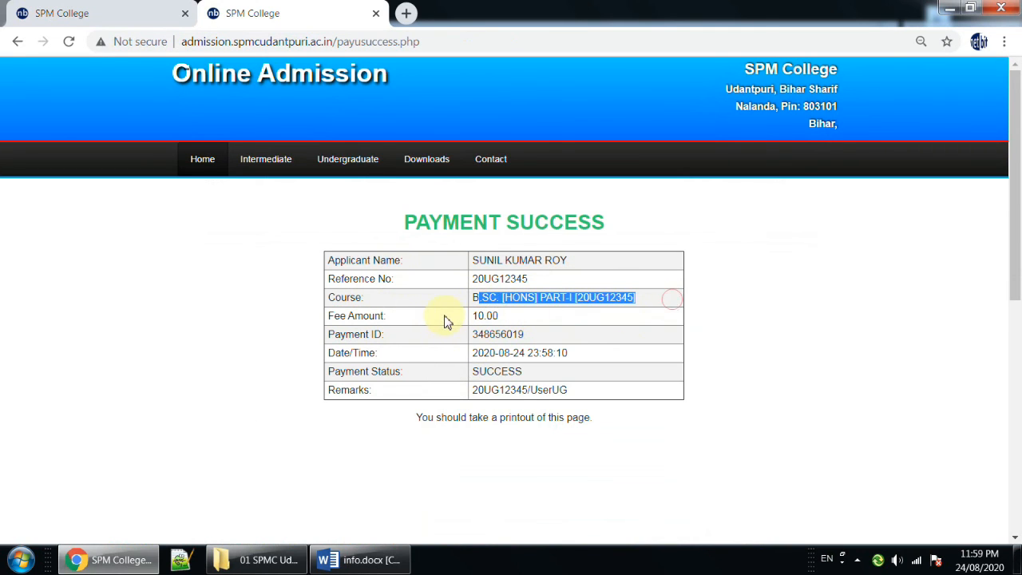
pyautogui.click(497, 317)
pyautogui.moveTo(471, 316); pyautogui.dragTo(536, 318)
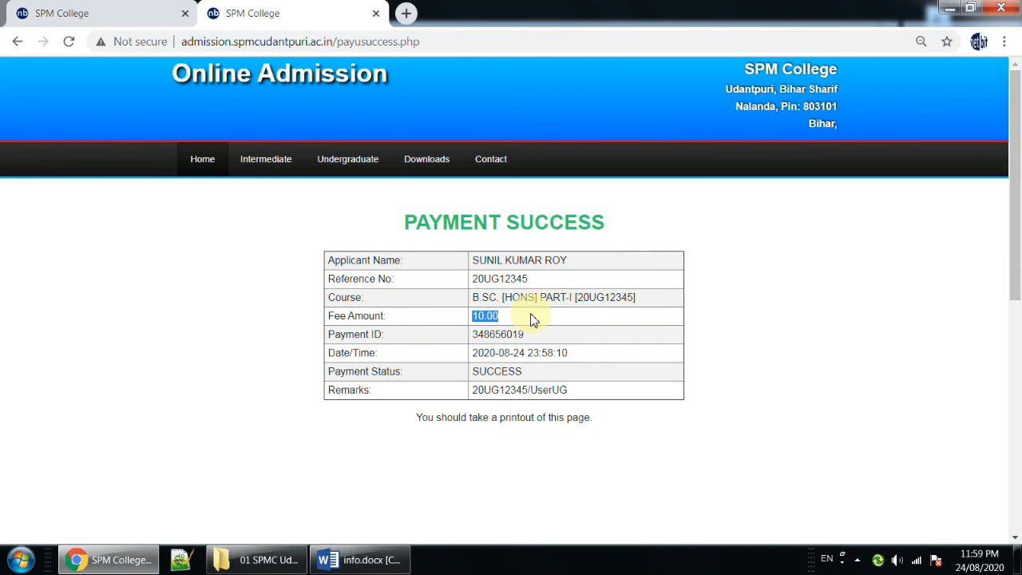
pyautogui.moveTo(477, 334); pyautogui.dragTo(538, 340)
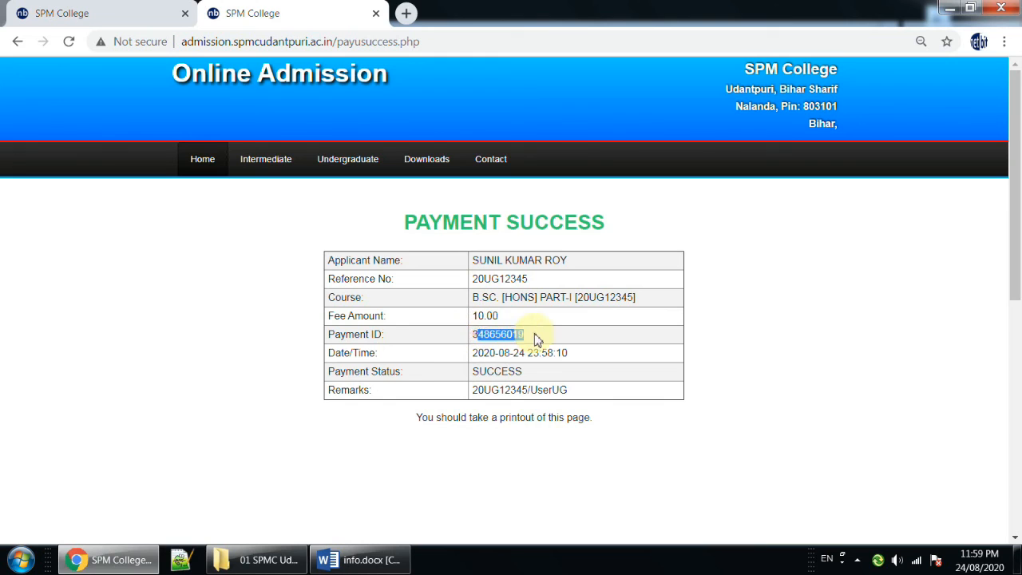
pyautogui.moveTo(470, 335); pyautogui.dragTo(536, 342)
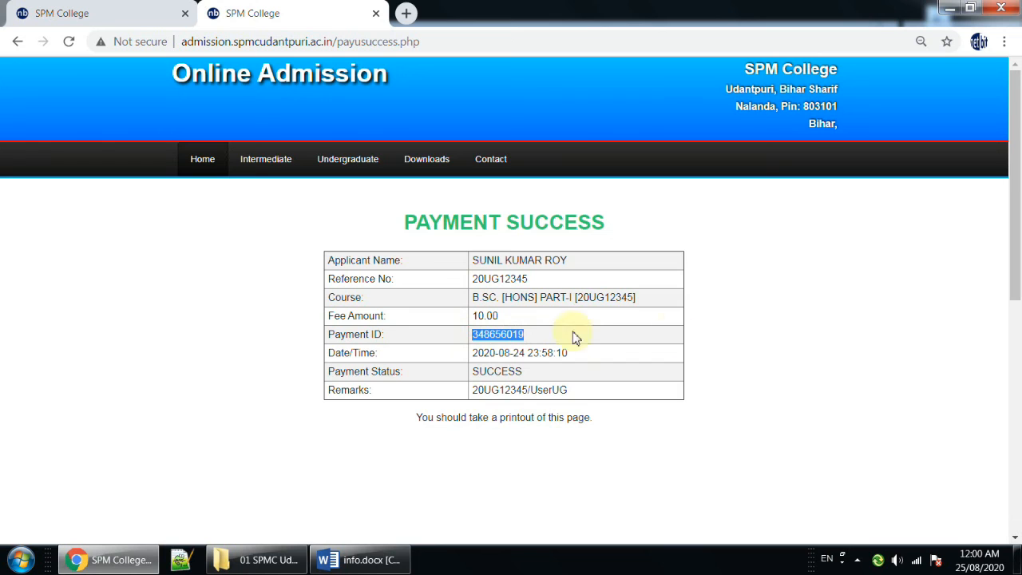
pyautogui.moveTo(470, 352); pyautogui.dragTo(576, 361)
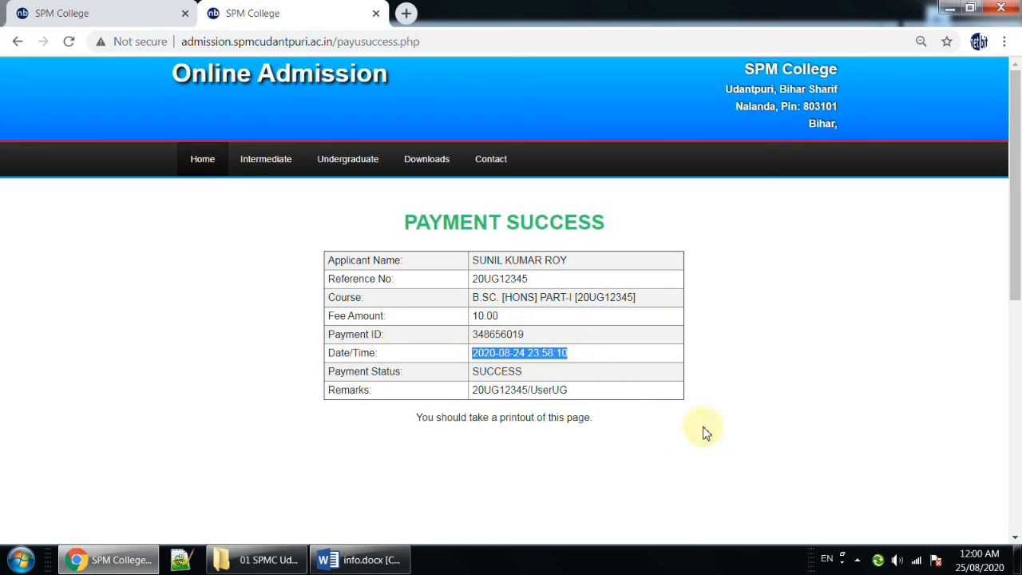
pyautogui.moveTo(420, 418); pyautogui.dragTo(644, 428)
pyautogui.click(893, 404)
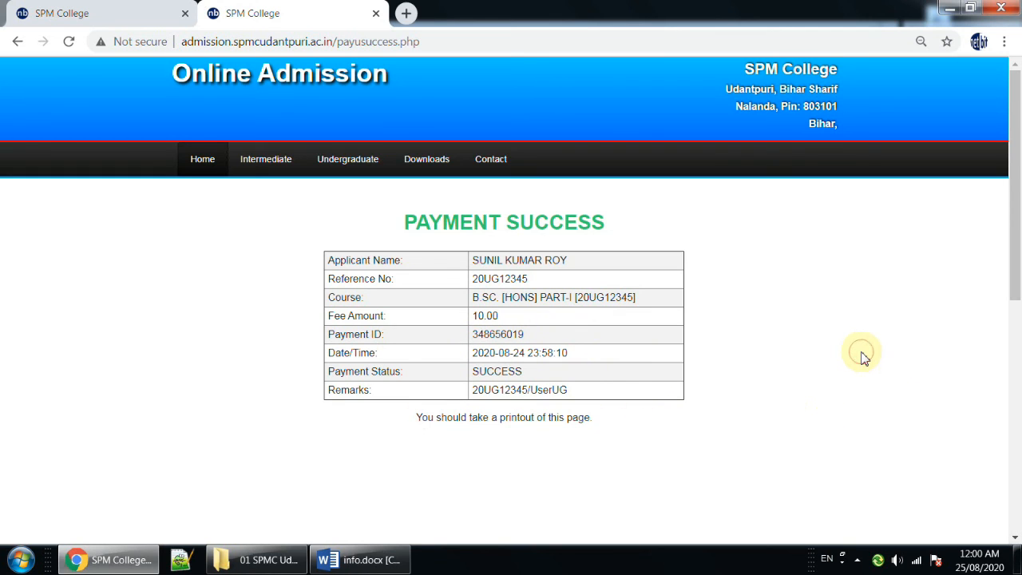
# Return to the admission site, log in to the undergraduate account with the captcha, and check the Step-4 Fee Payment status.
pyautogui.click(203, 168)
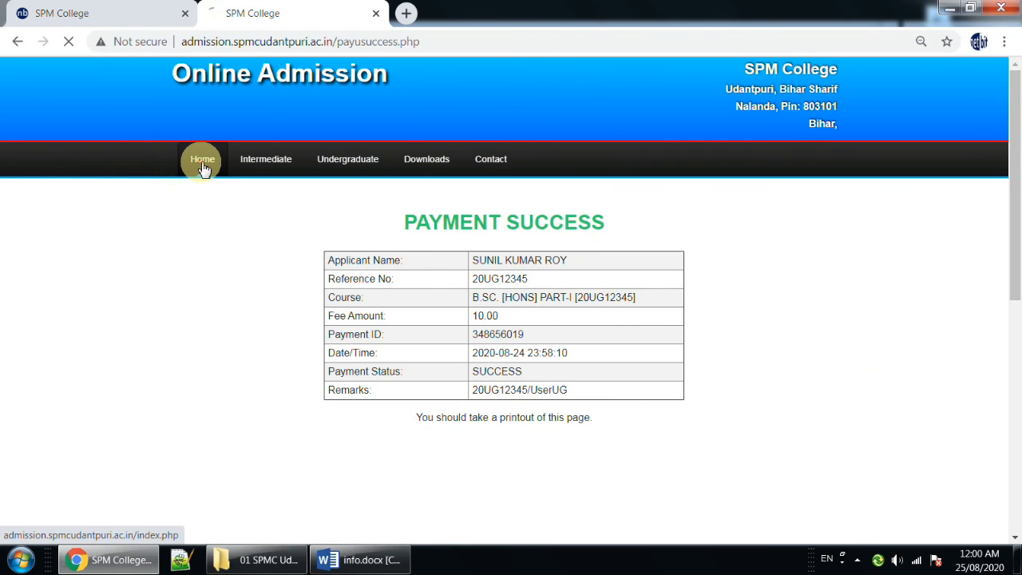
pyautogui.scroll(-1, 455, 226)
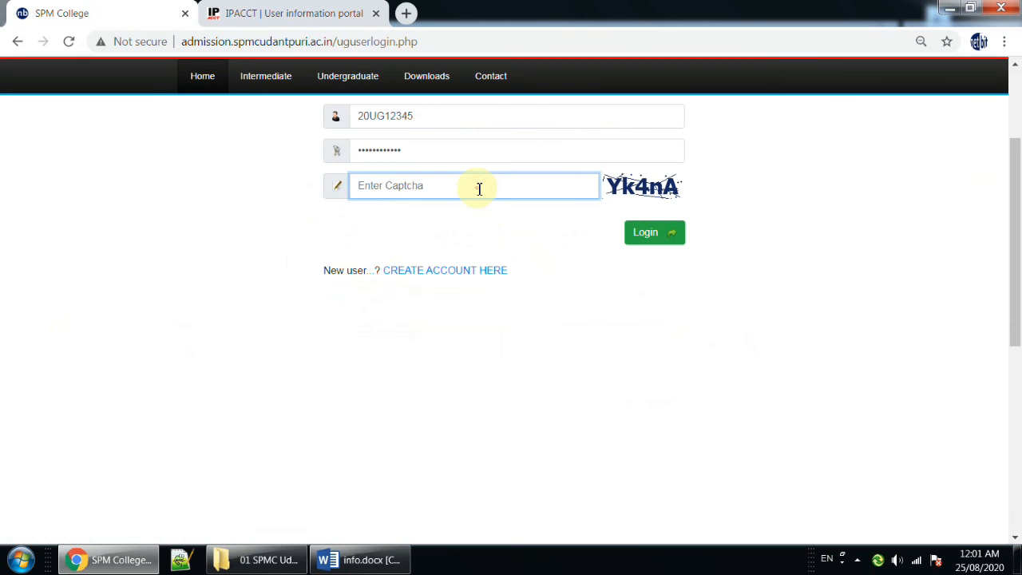
pyautogui.write('yk4na')
pyautogui.click(639, 238)
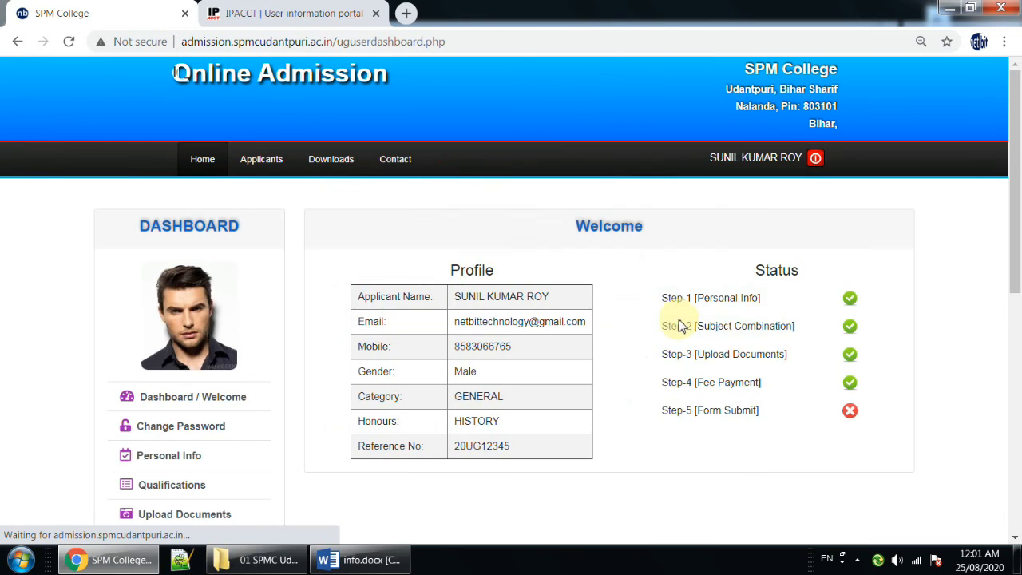
pyautogui.scroll(-1, 442, 397)
pyautogui.moveTo(663, 302); pyautogui.dragTo(860, 322)
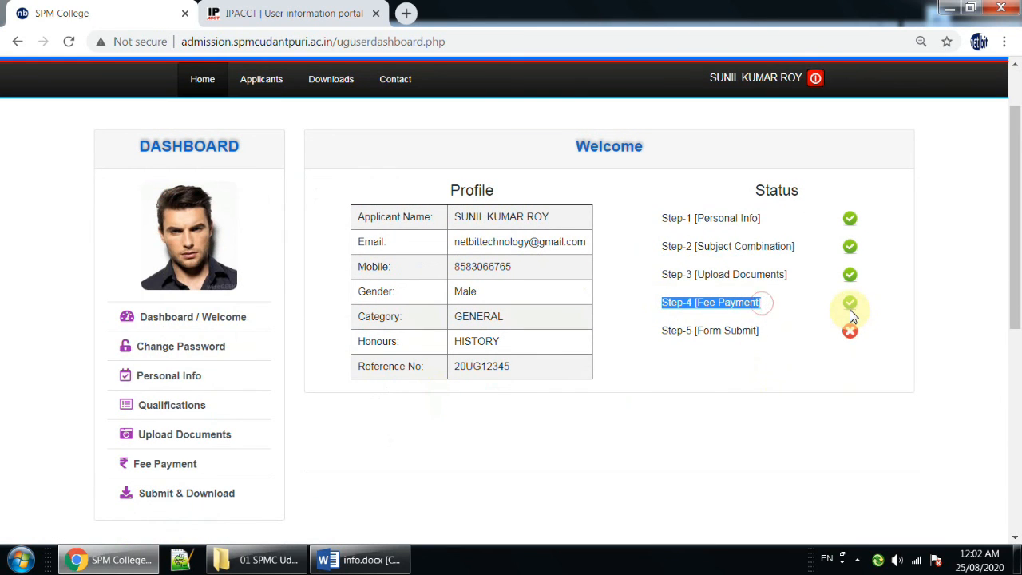
# Open the Fee Payment page and check the payable fee, the fee paid status and the payment ID.
pyautogui.click(177, 471)
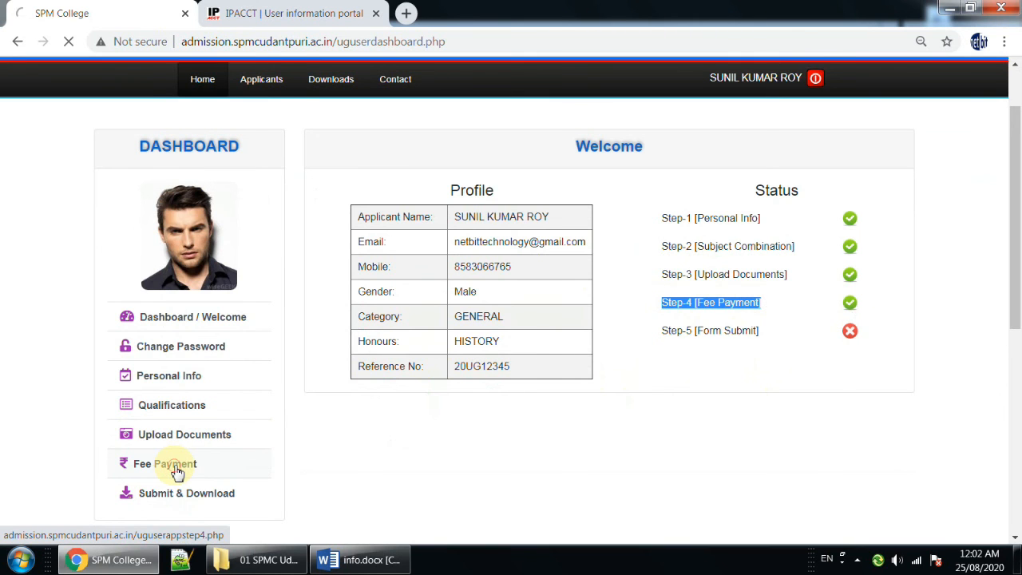
pyautogui.scroll(-3, 523, 436)
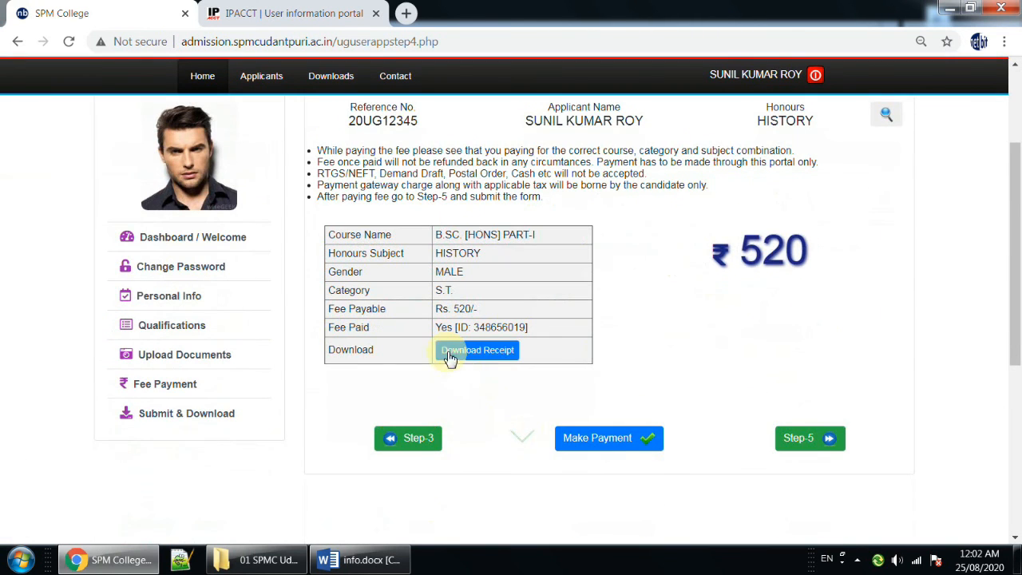
pyautogui.moveTo(329, 310); pyautogui.dragTo(456, 310)
pyautogui.doubleClick(332, 327)
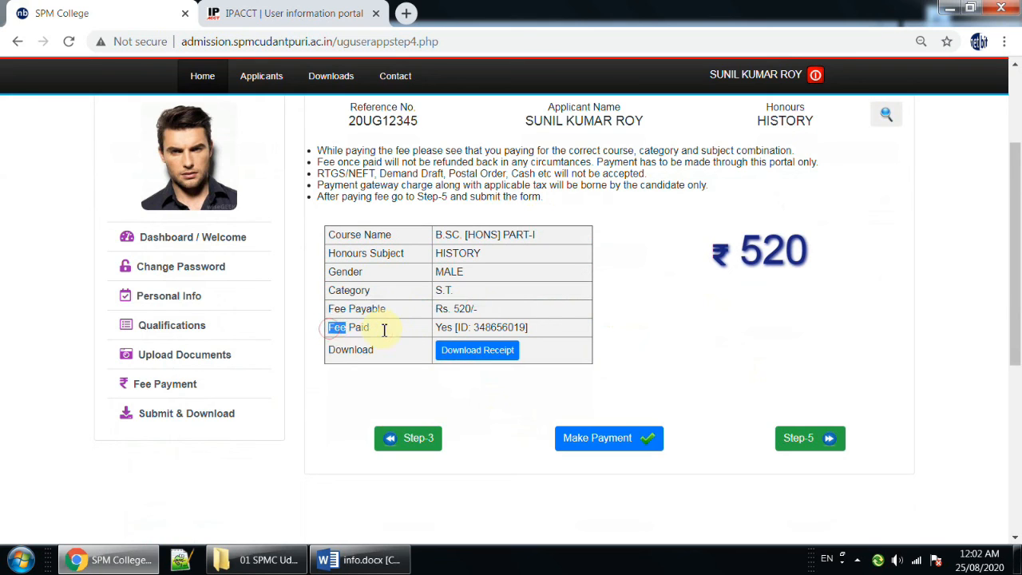
pyautogui.doubleClick(444, 327)
pyautogui.moveTo(474, 327); pyautogui.dragTo(538, 334)
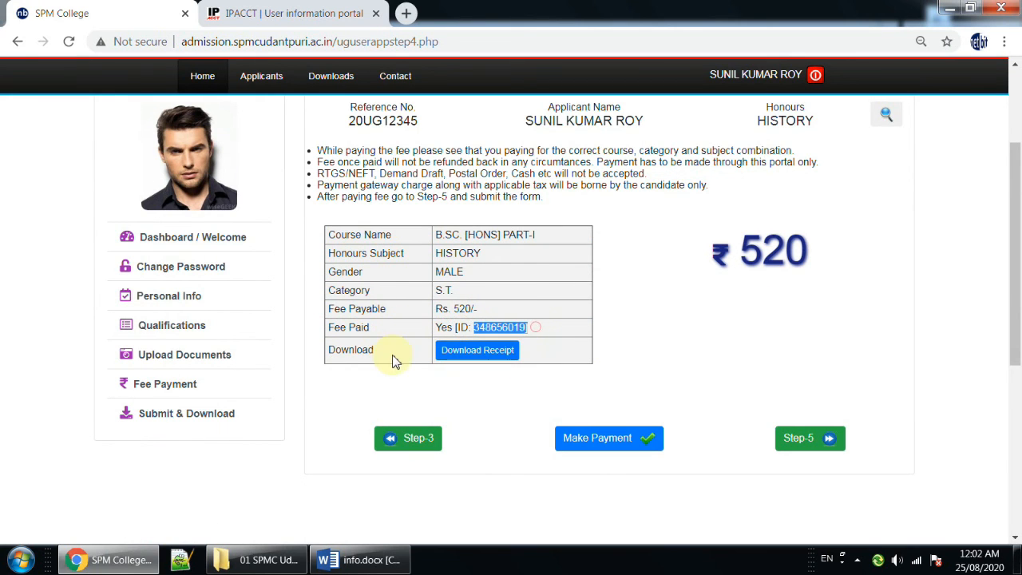
# Download the payment receipt, read through the opened PDF and return to the admission site.
pyautogui.click(477, 351)
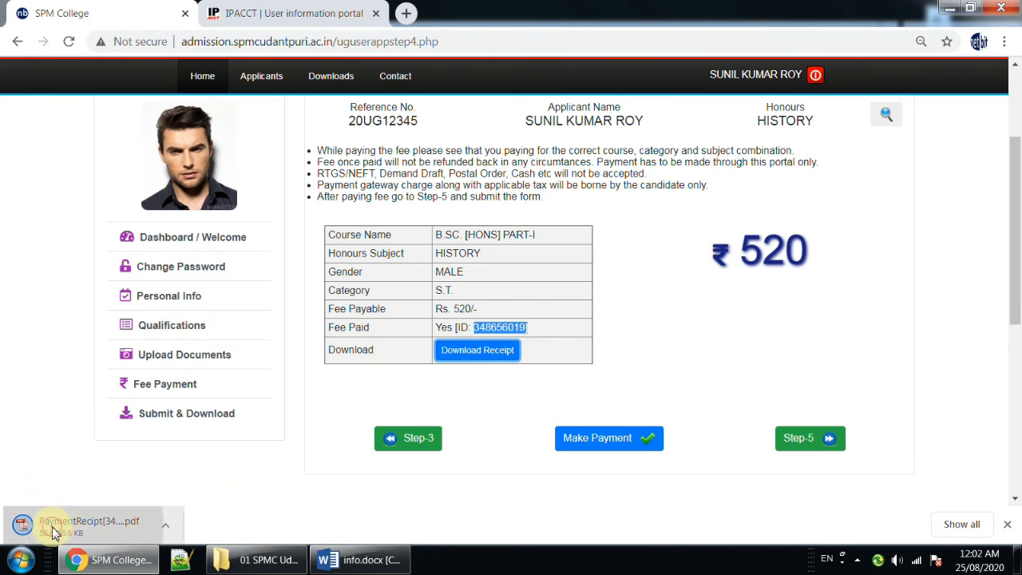
pyautogui.click(53, 530)
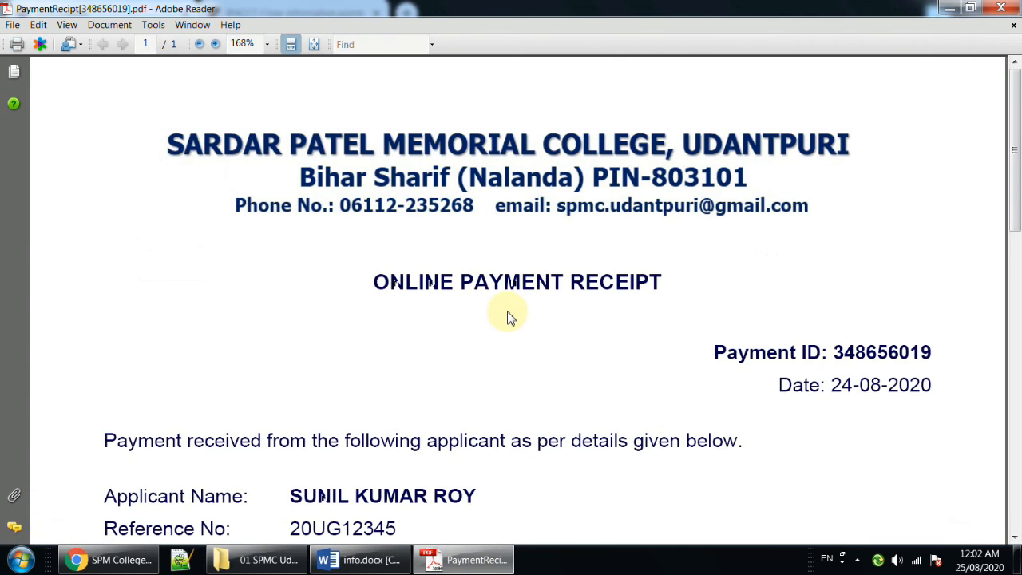
pyautogui.scroll(-2, 508, 316)
pyautogui.scroll(-5, 510, 317)
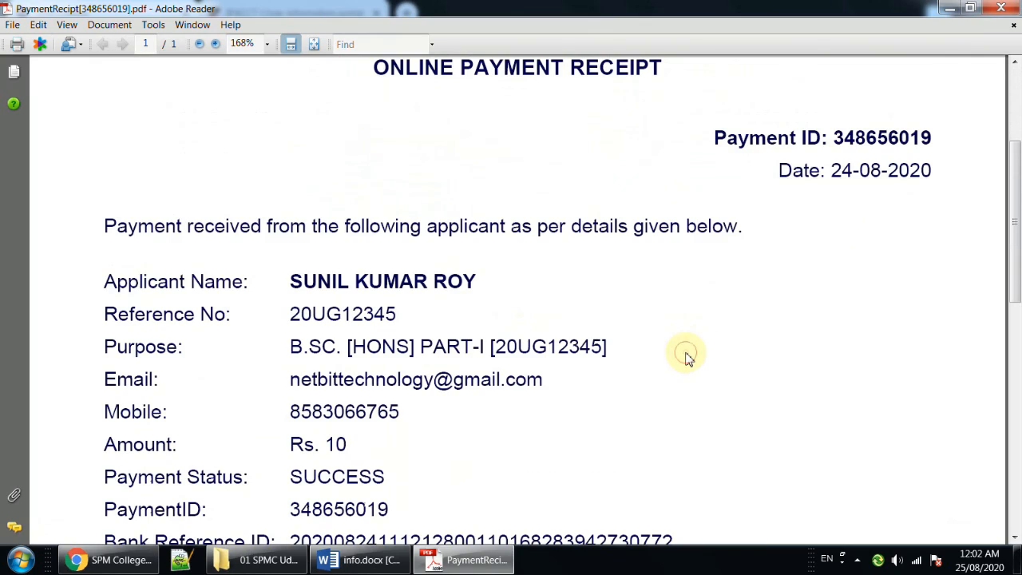
pyautogui.scroll(-5, 685, 357)
pyautogui.scroll(-6, 685, 356)
pyautogui.scroll(9, 685, 357)
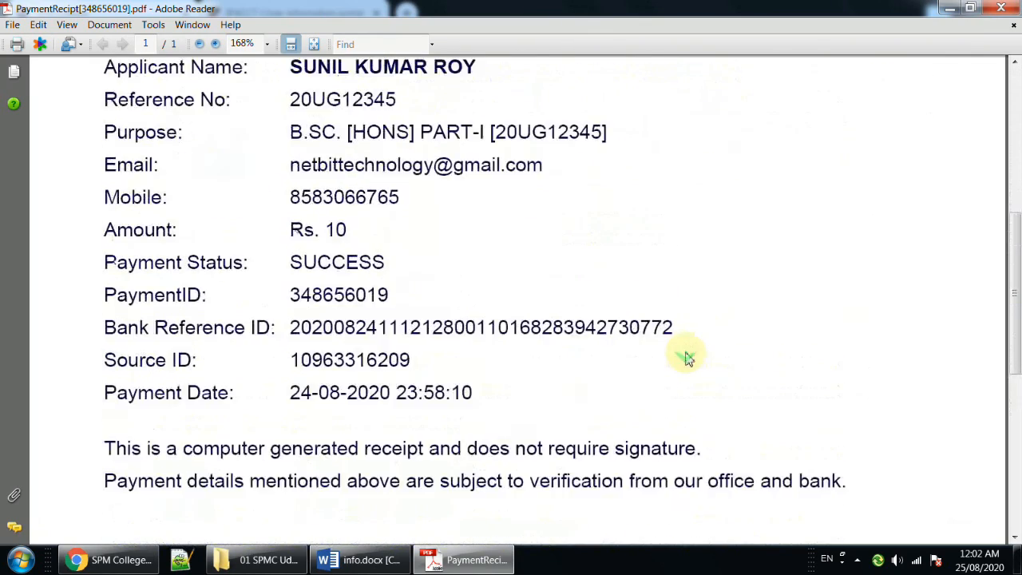
pyautogui.scroll(9, 685, 357)
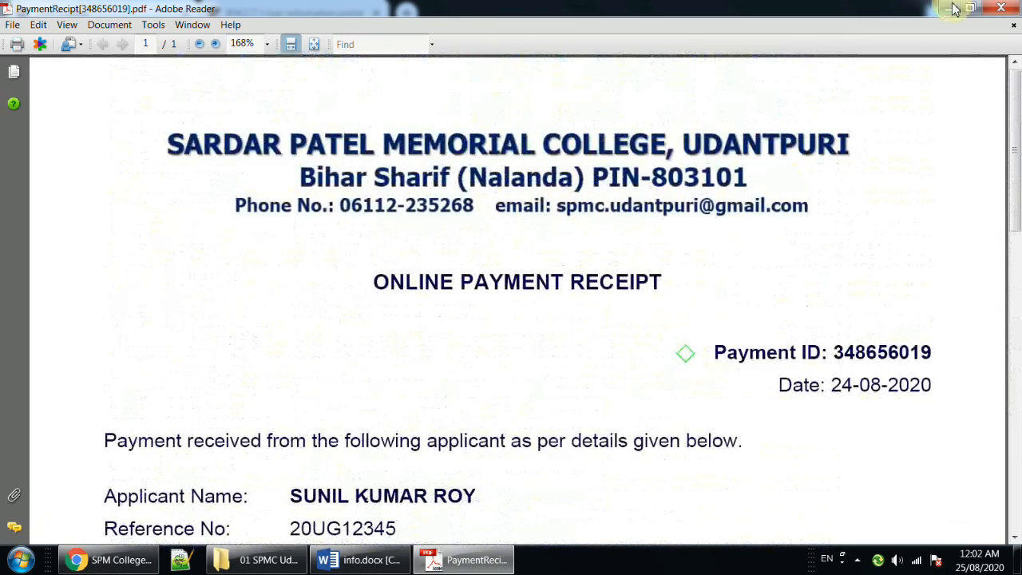
pyautogui.click(950, 9)
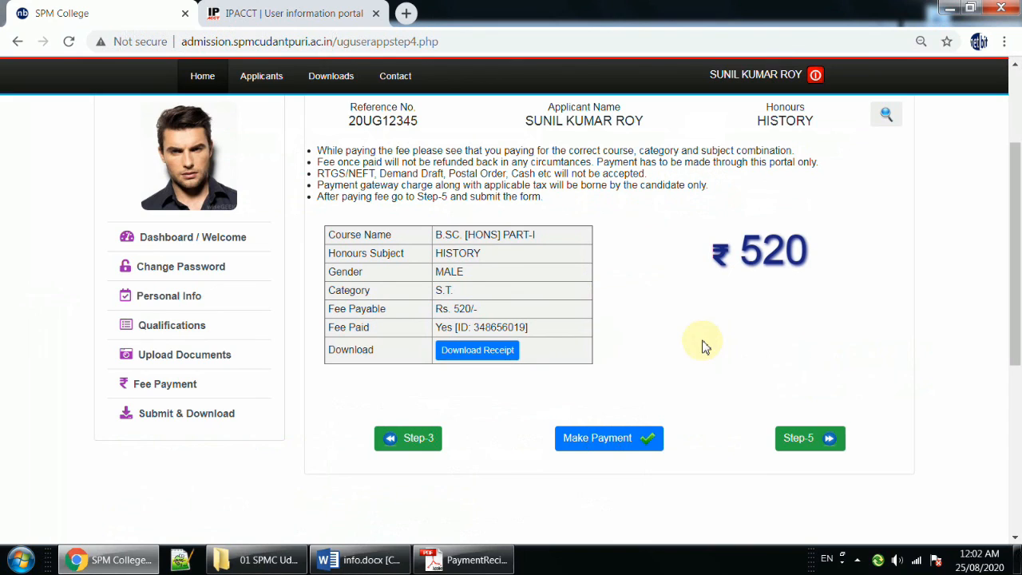
# Open the Step-5 Submit and Download page, accept the undertaking and submit the admission form.
pyautogui.click(168, 421)
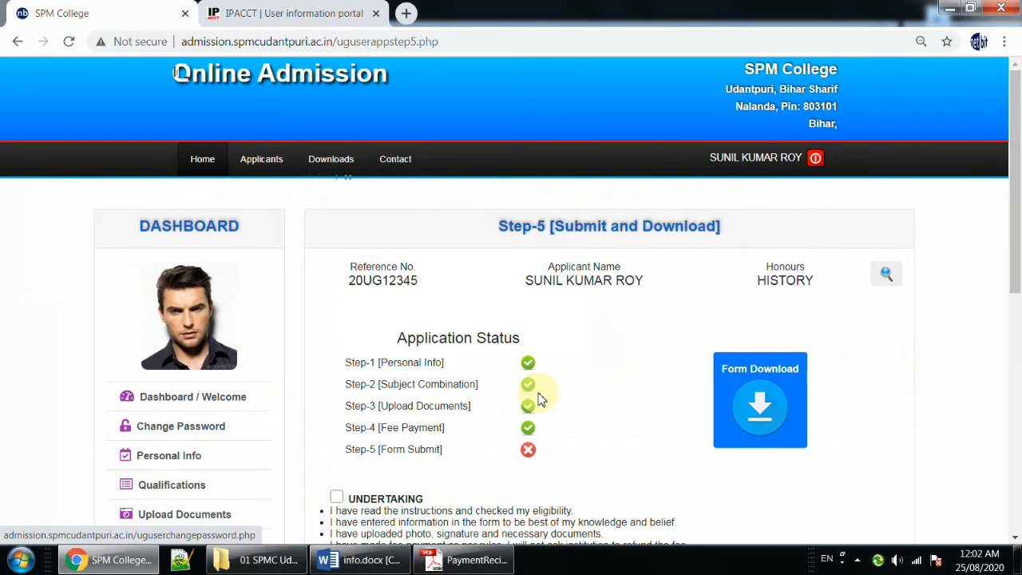
pyautogui.scroll(-1, 537, 397)
pyautogui.scroll(-1, 511, 401)
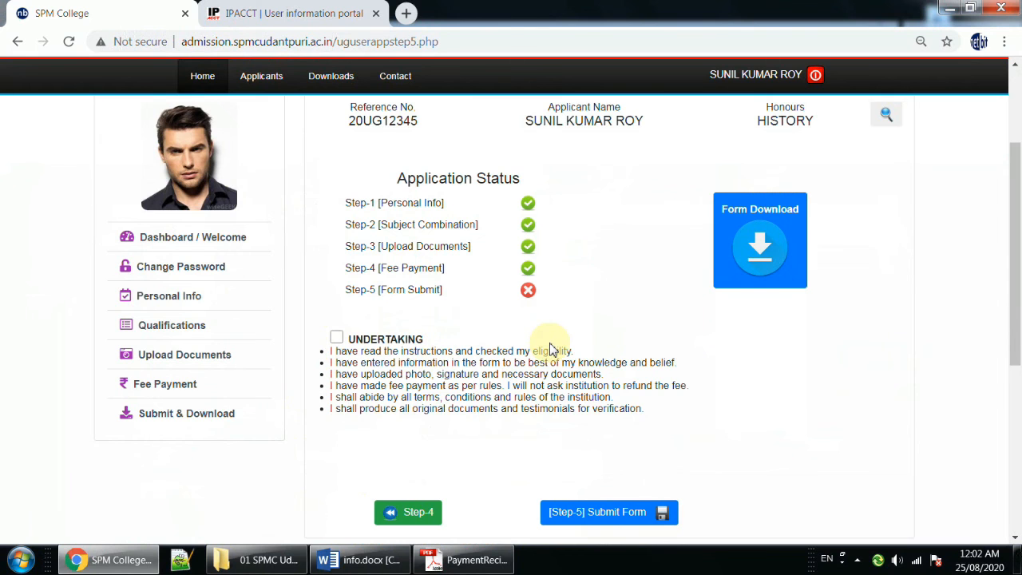
pyautogui.scroll(-1, 549, 349)
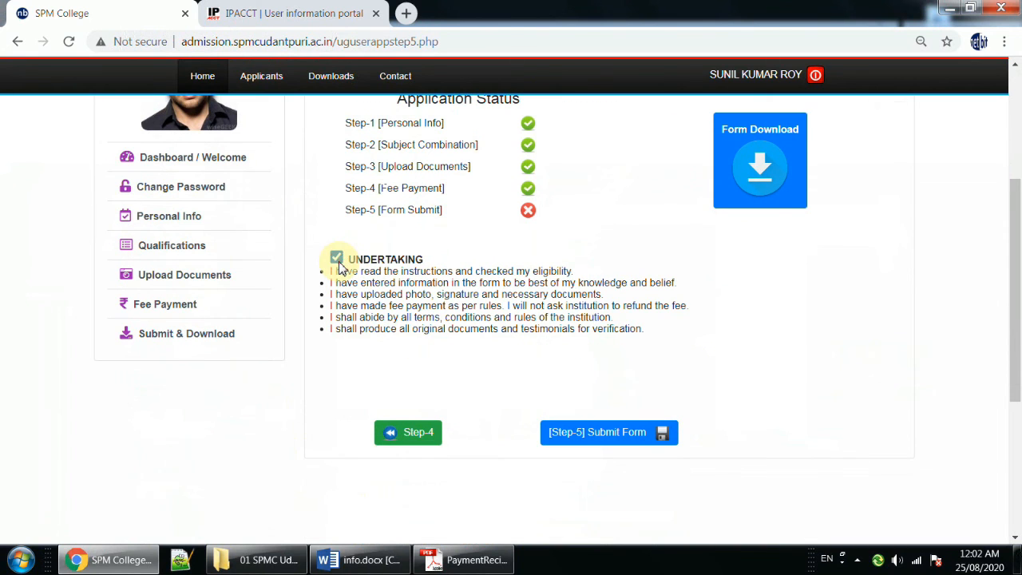
pyautogui.click(595, 438)
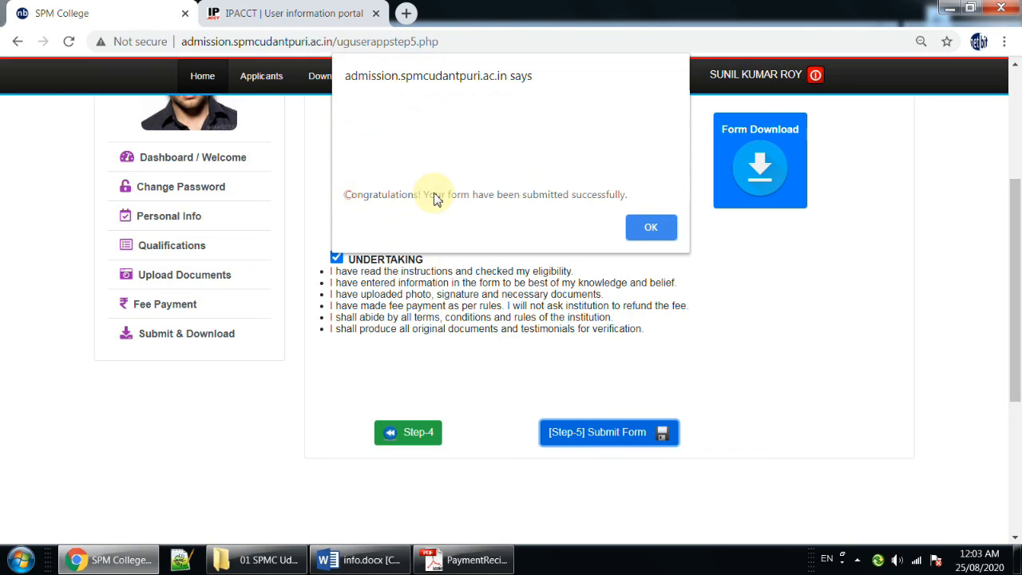
pyautogui.click(651, 230)
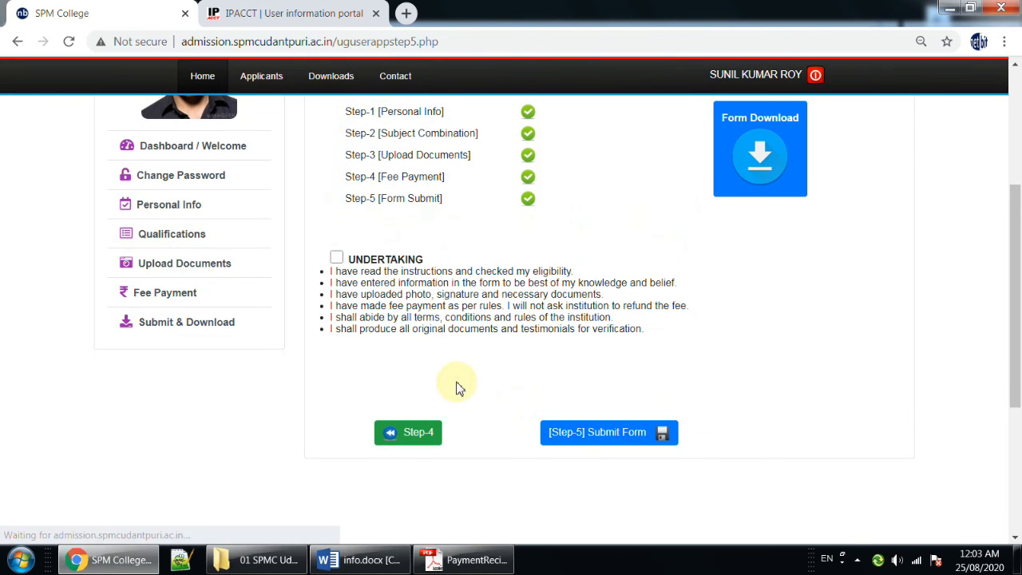
# Download the submitted application form and open the PDF at its profile section.
pyautogui.scroll(2, 662, 271)
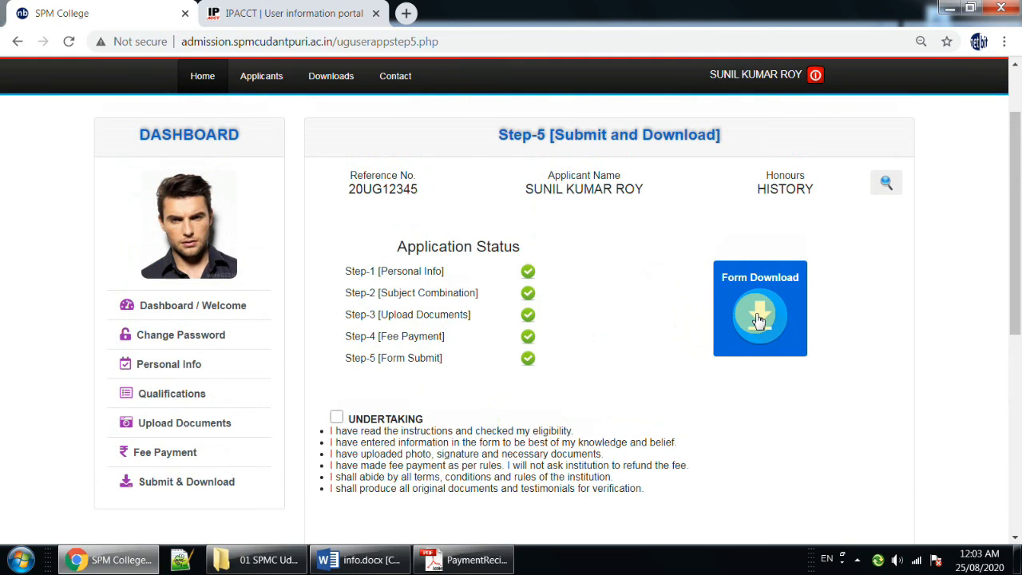
pyautogui.click(759, 319)
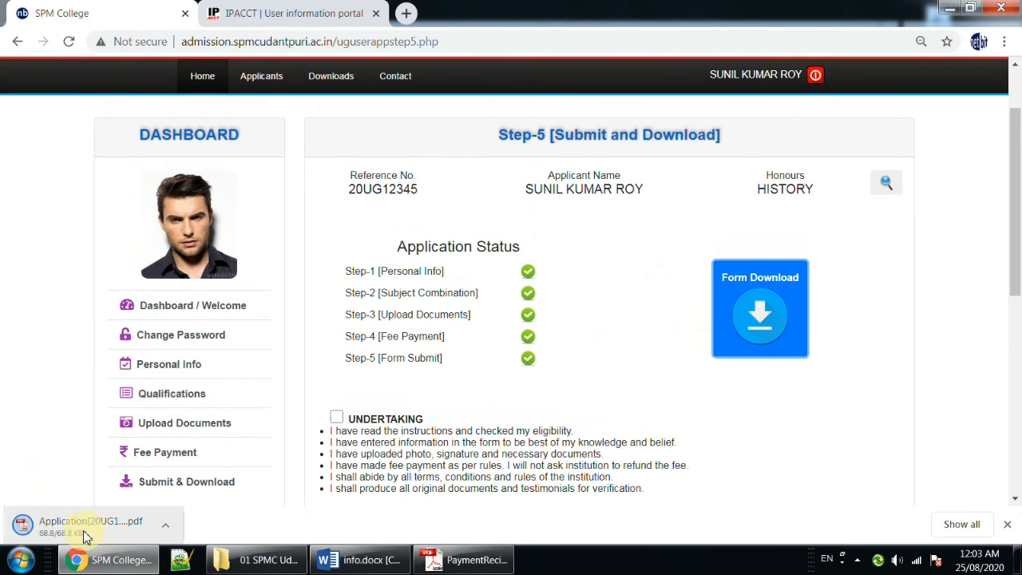
pyautogui.click(46, 532)
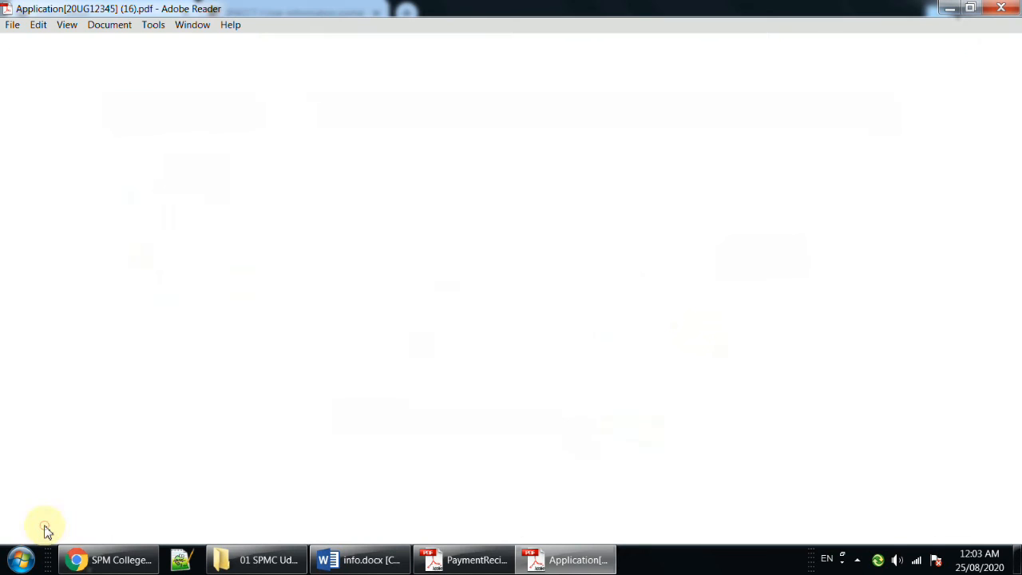
pyautogui.scroll(-3, 493, 307)
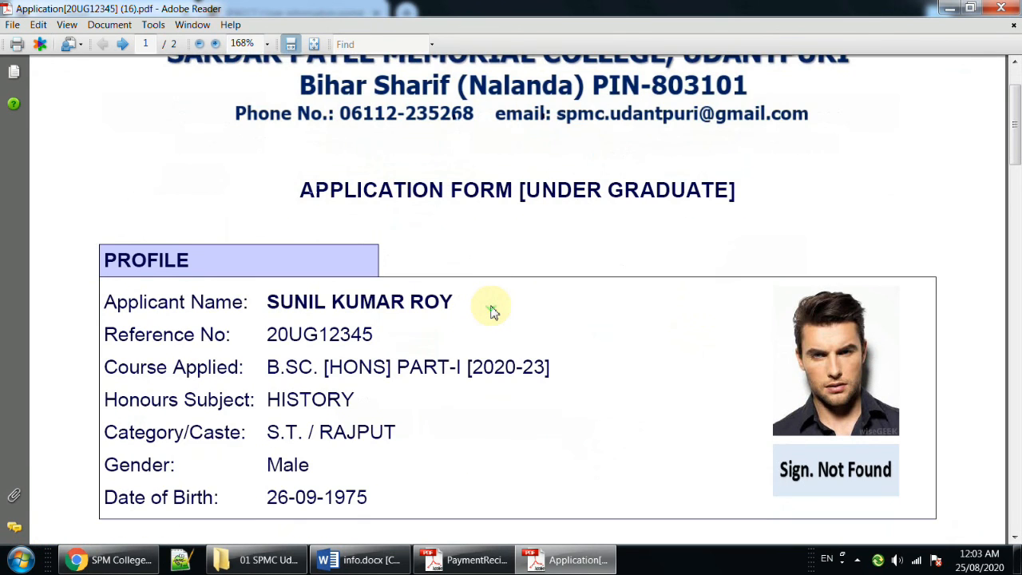
# Review the application form PDF from the profile through personal information and class marks to the fee and form submission section.
pyautogui.scroll(-1, 493, 311)
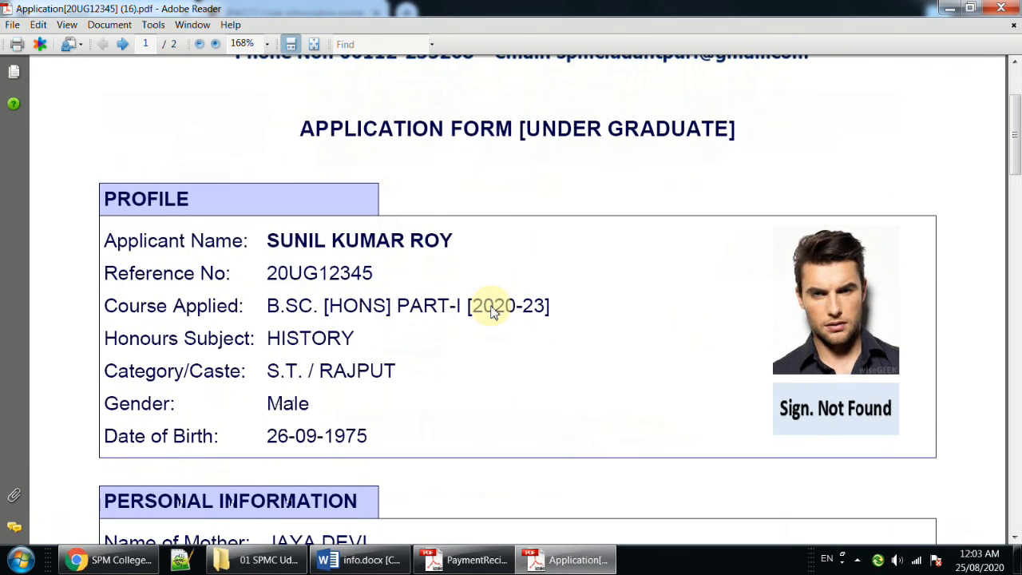
pyautogui.scroll(-16, 492, 311)
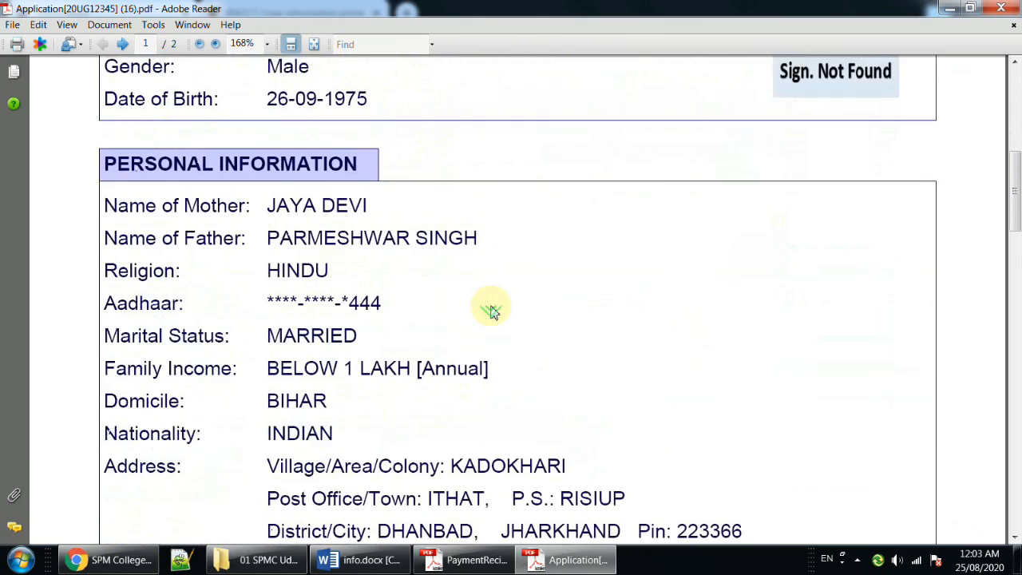
pyautogui.scroll(-20, 493, 312)
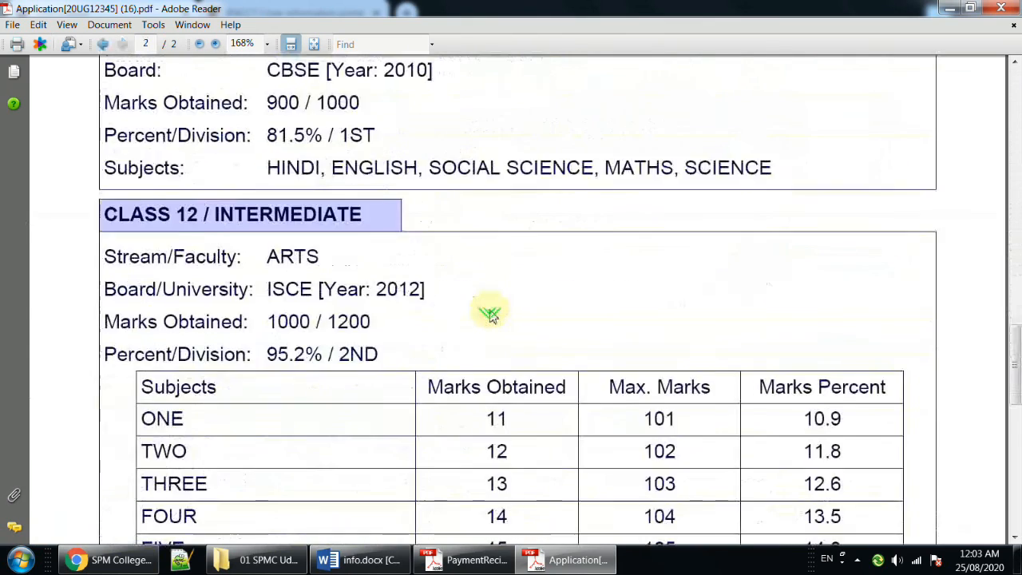
pyautogui.scroll(-8, 490, 315)
pyautogui.scroll(10, 486, 272)
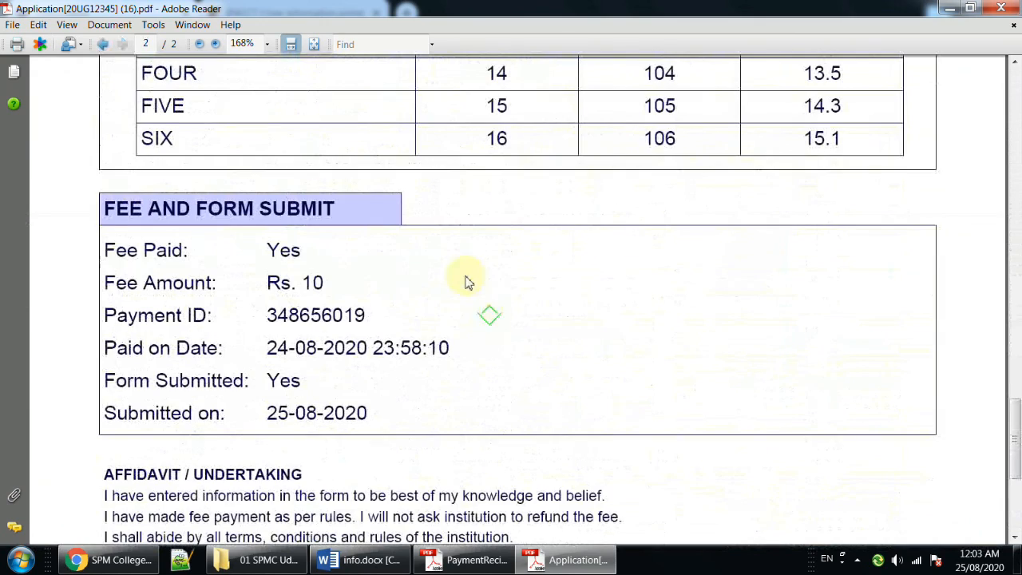
pyautogui.scroll(1, 607, 304)
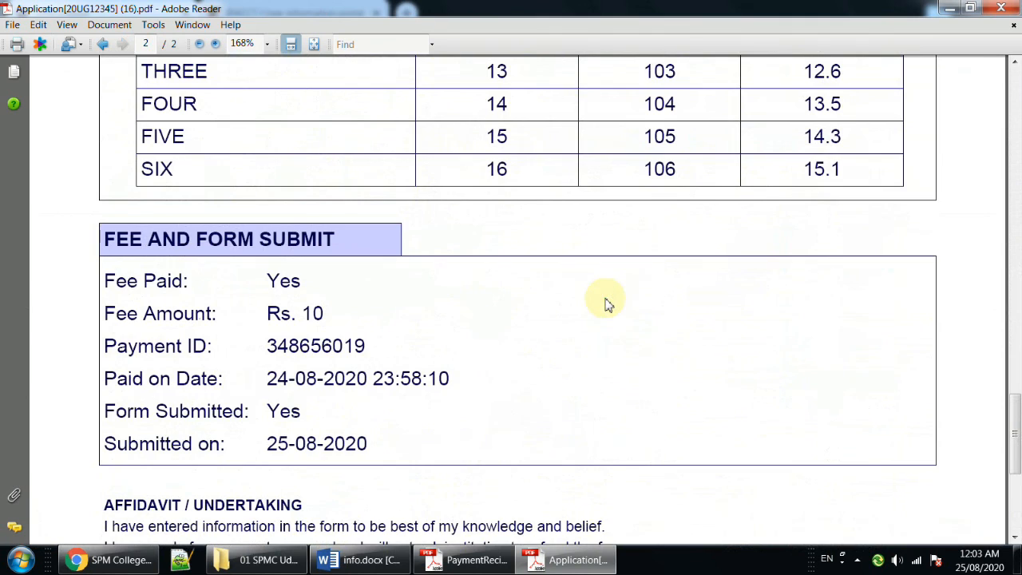
pyautogui.scroll(14, 607, 302)
pyautogui.scroll(20, 607, 300)
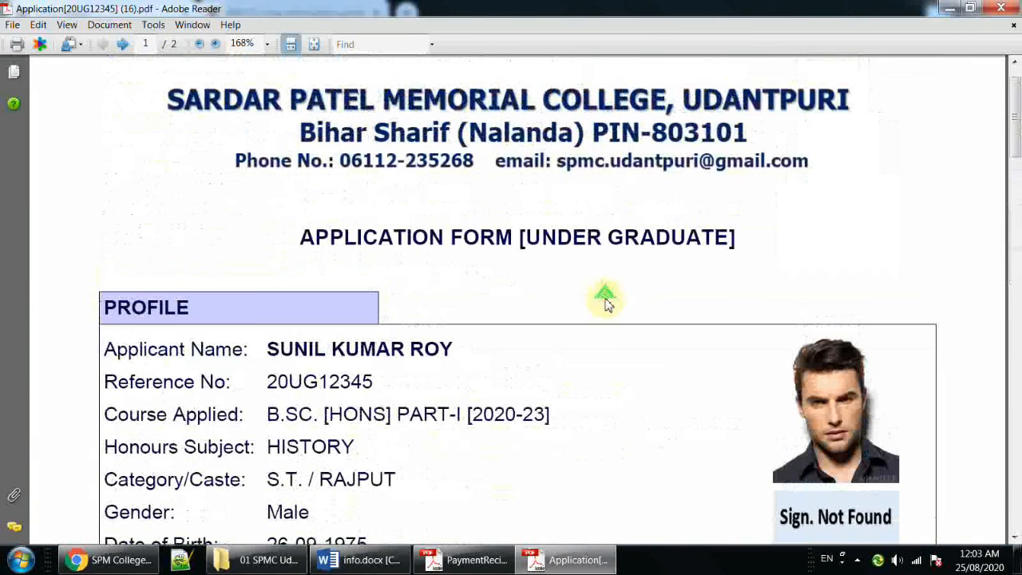
pyautogui.click(858, 560)
pyautogui.click(846, 487)
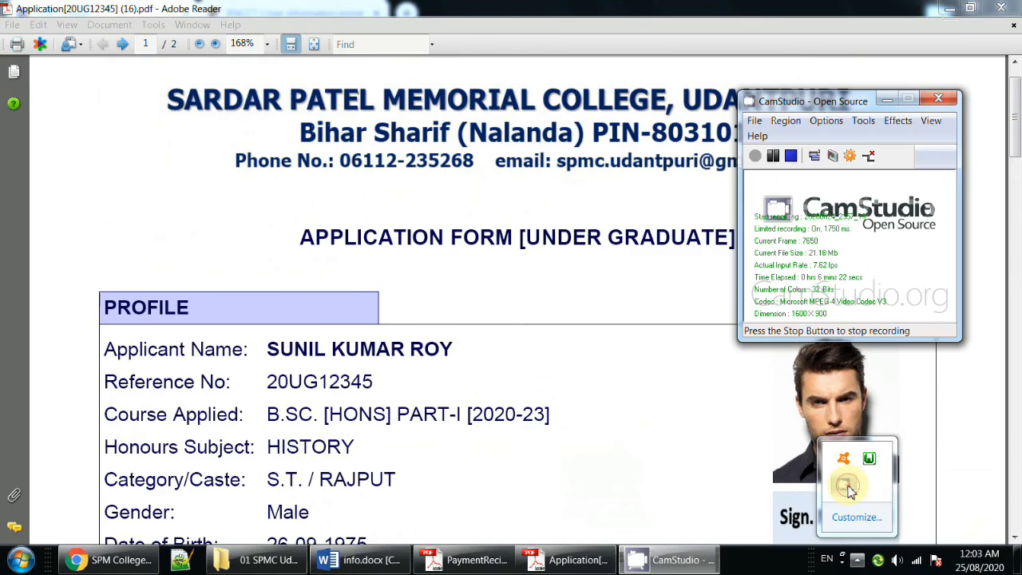